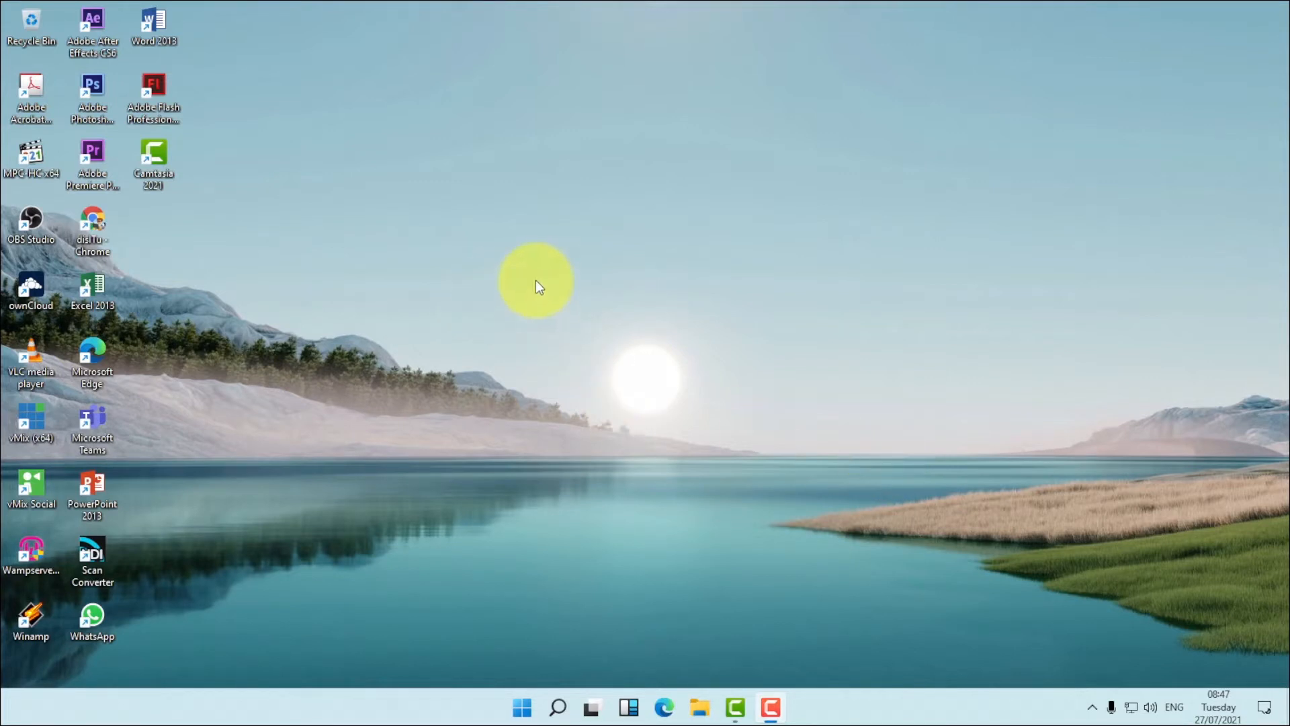
Open Adobe Flash Professional CS6 and create a new ActionScript 2.0 document.
double_click(161, 89)
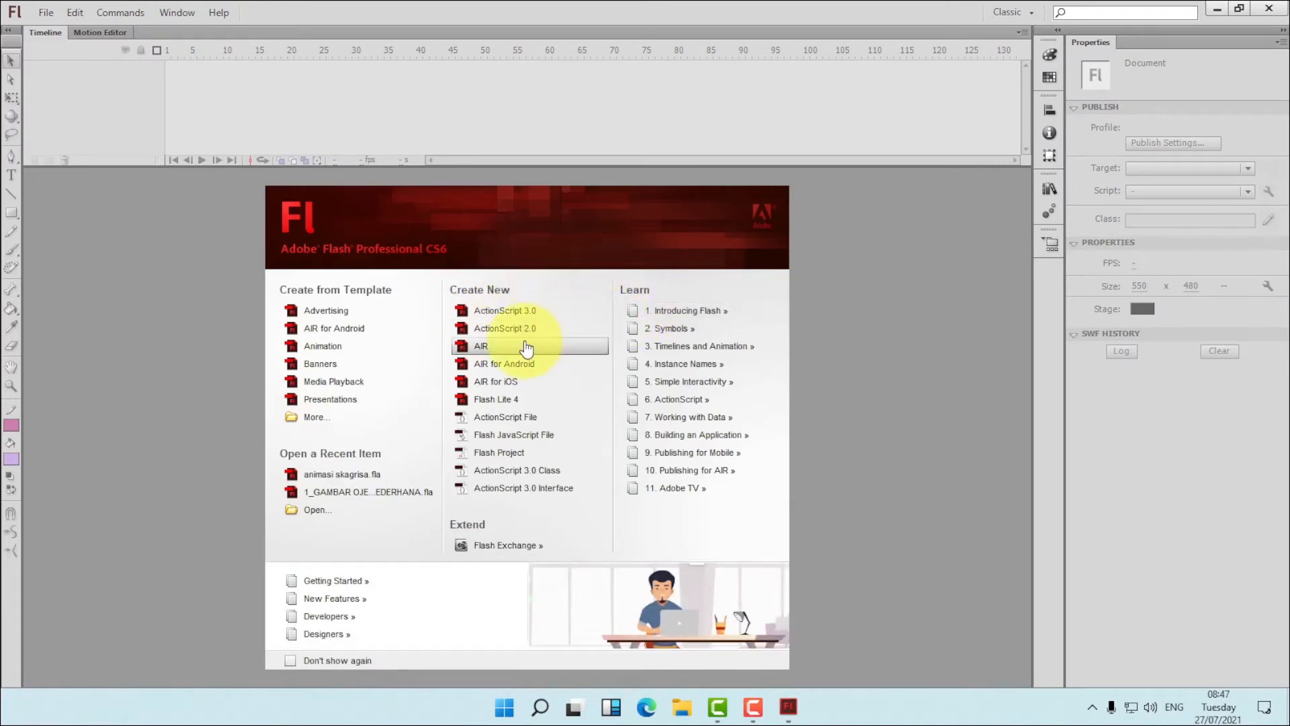
click(518, 329)
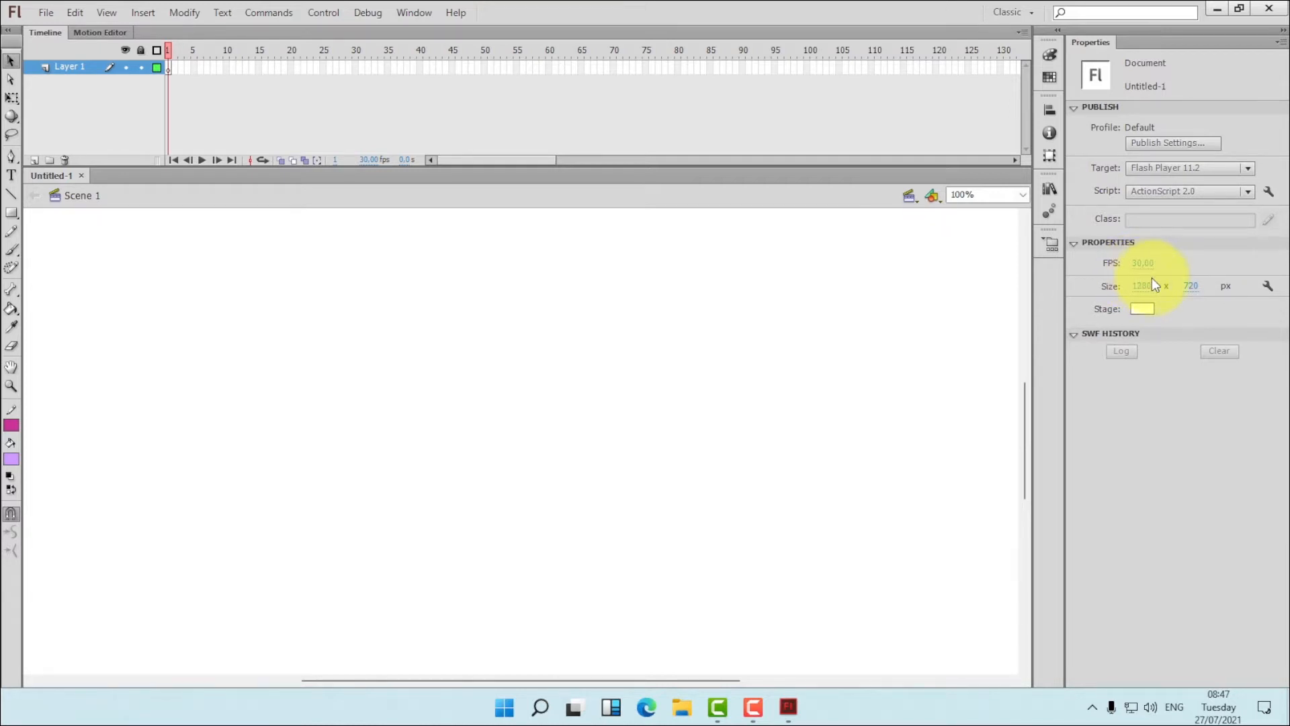
Set the stage magnification to Fit in Window.
click(1023, 194)
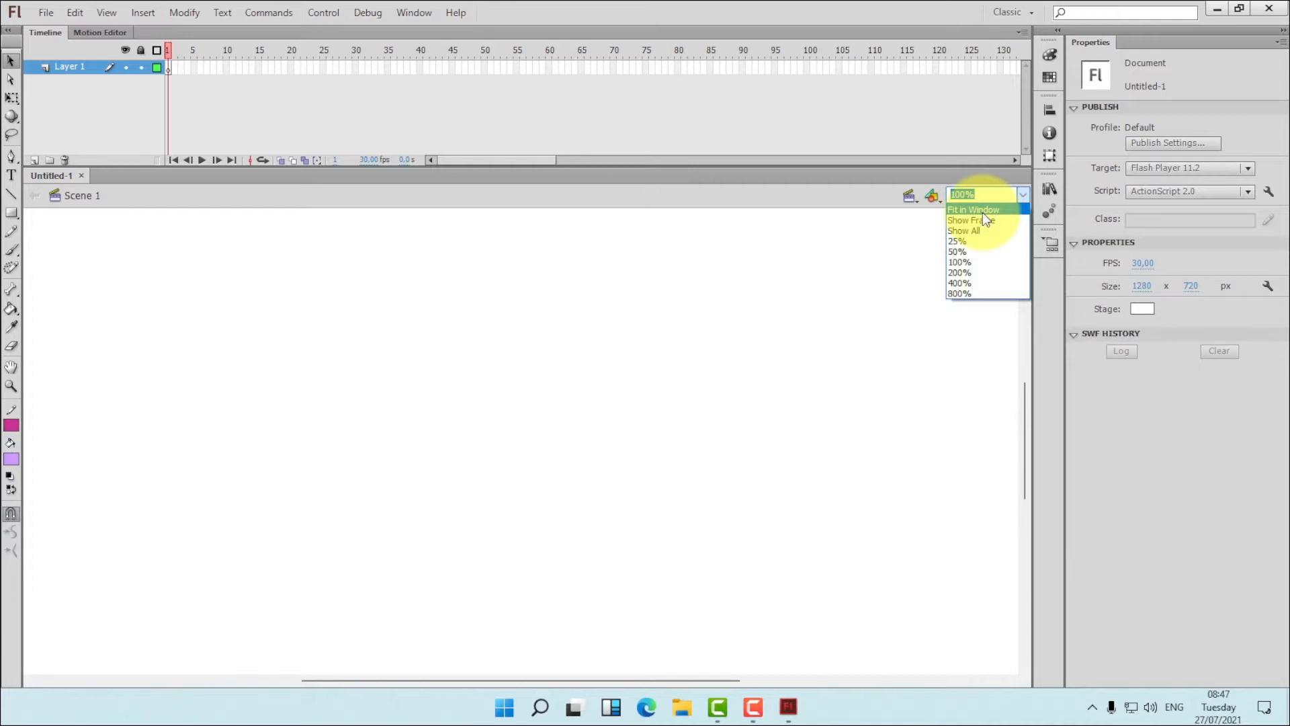
click(982, 213)
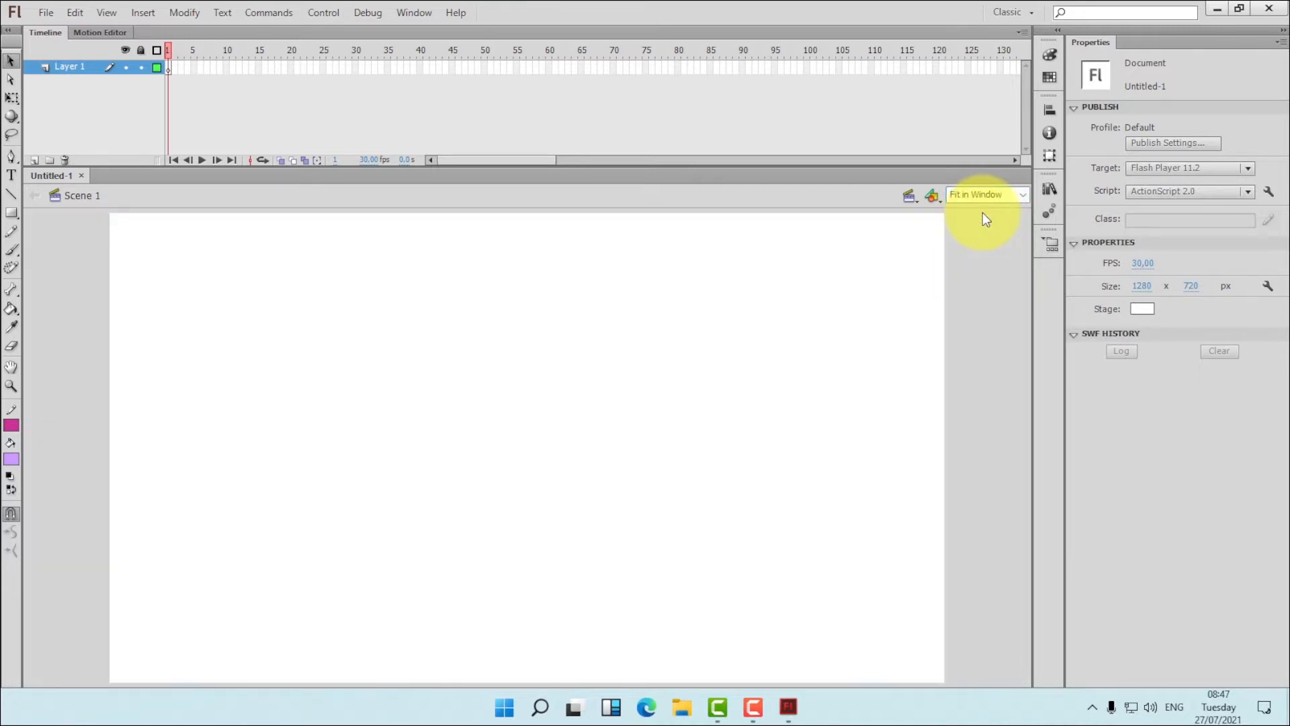
click(1022, 197)
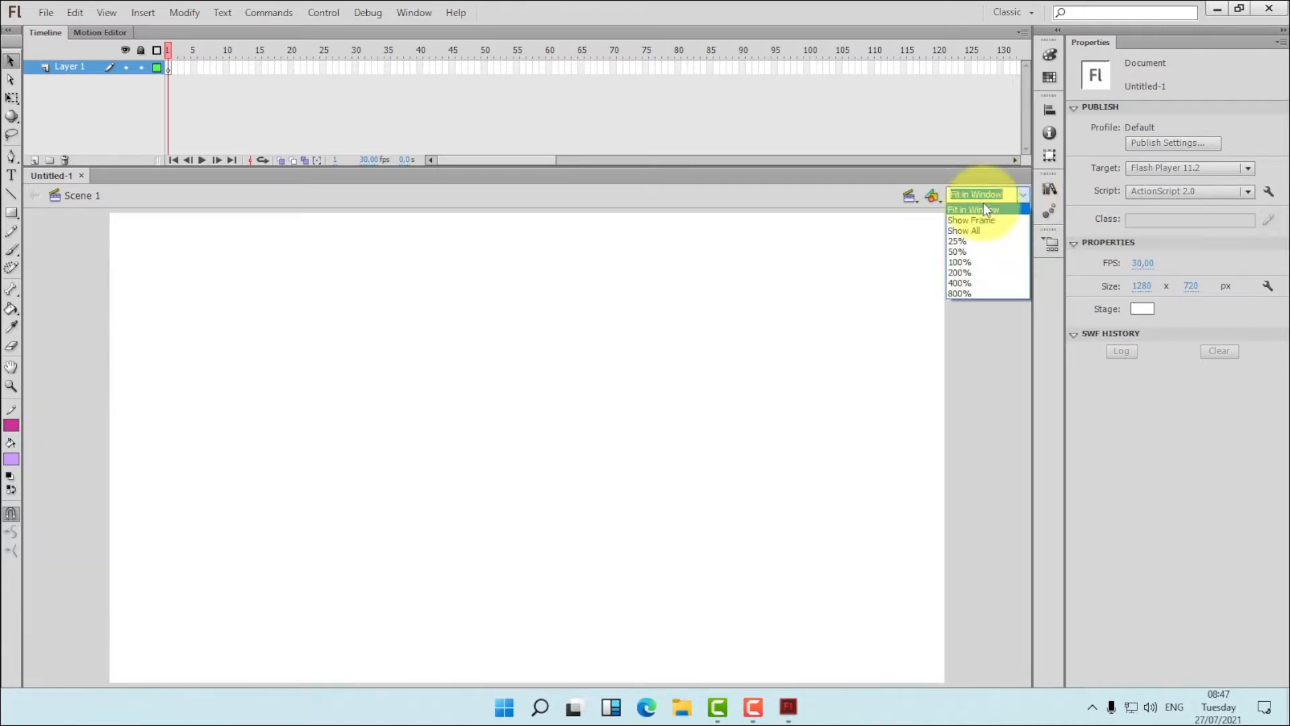
click(992, 212)
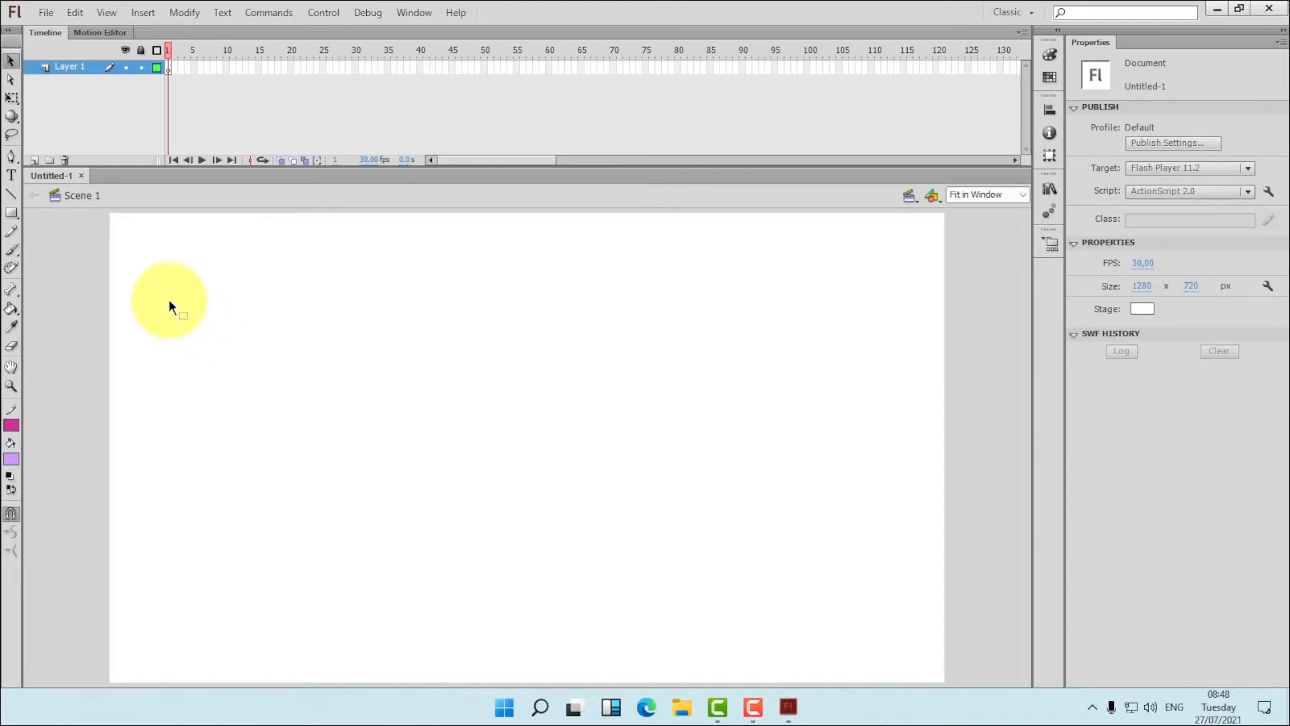
Draw a lilac rectangle with a magenta outline, about 169 by 150 px, near the stage's upper-left corner.
click(12, 212)
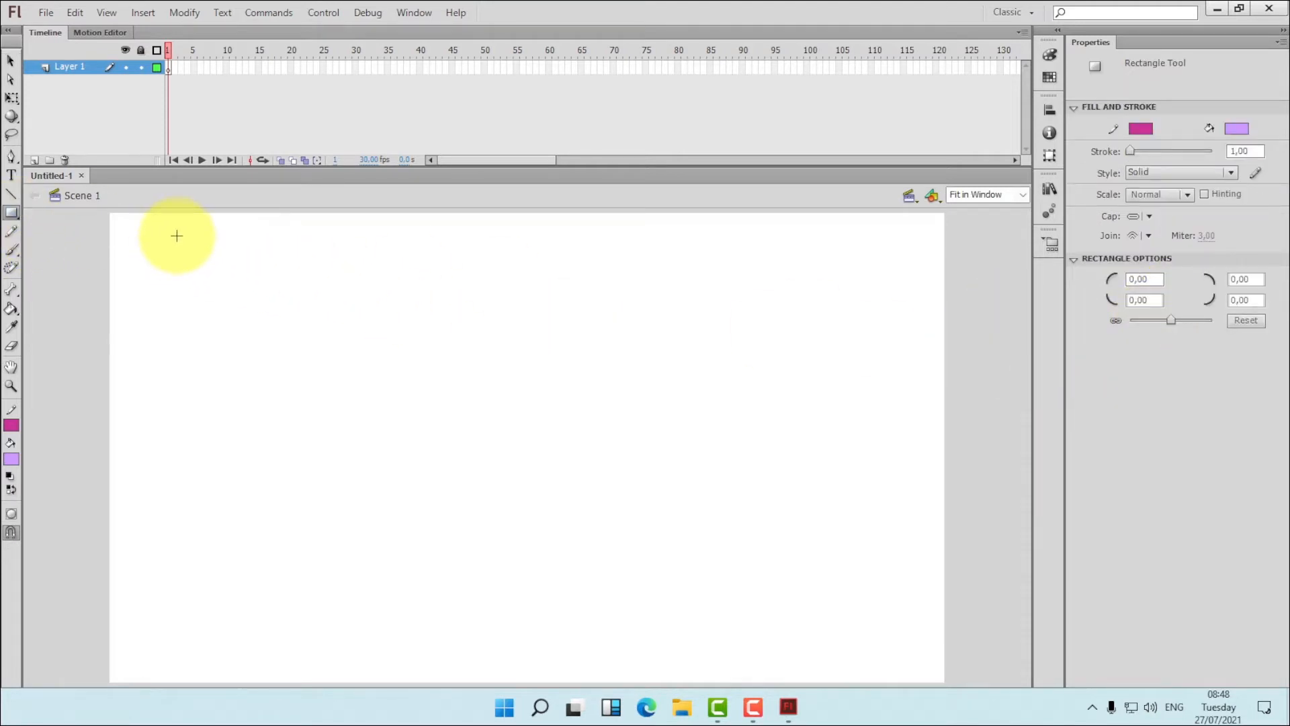
drag(153, 242, 263, 340)
click(11, 60)
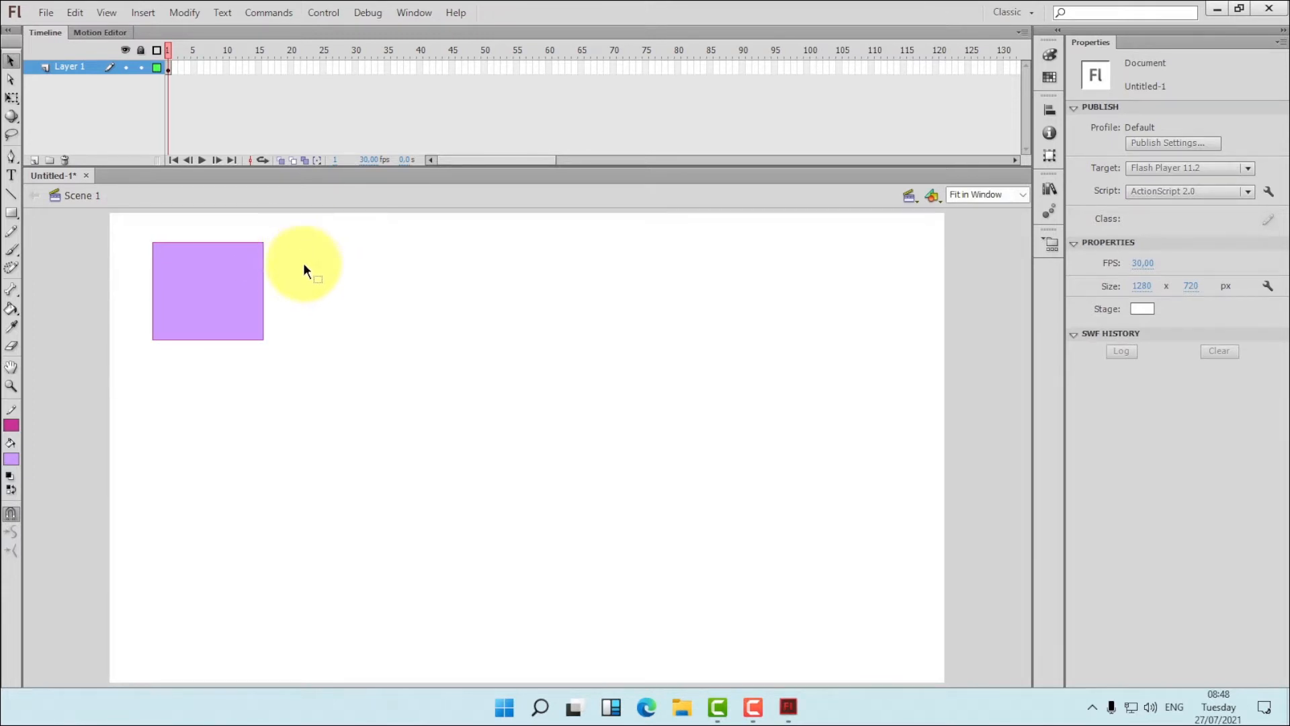
click(12, 213)
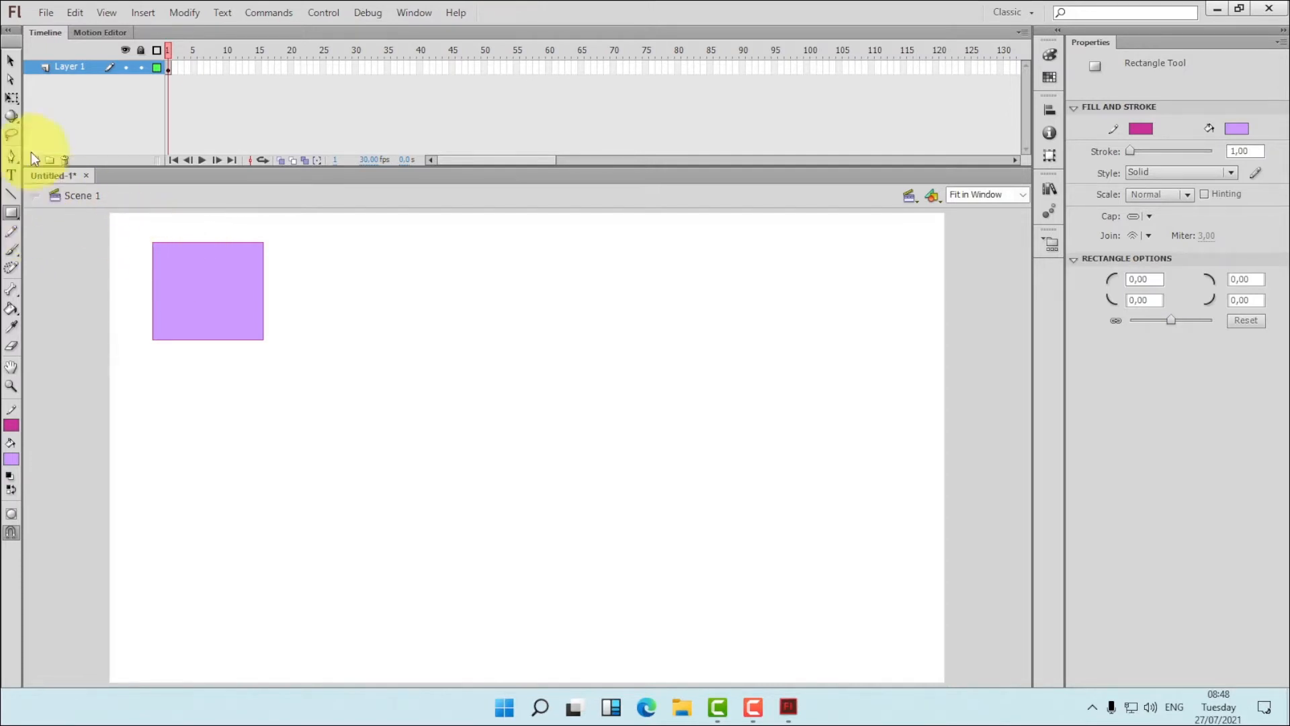
click(10, 63)
drag(138, 225, 333, 398)
click(391, 287)
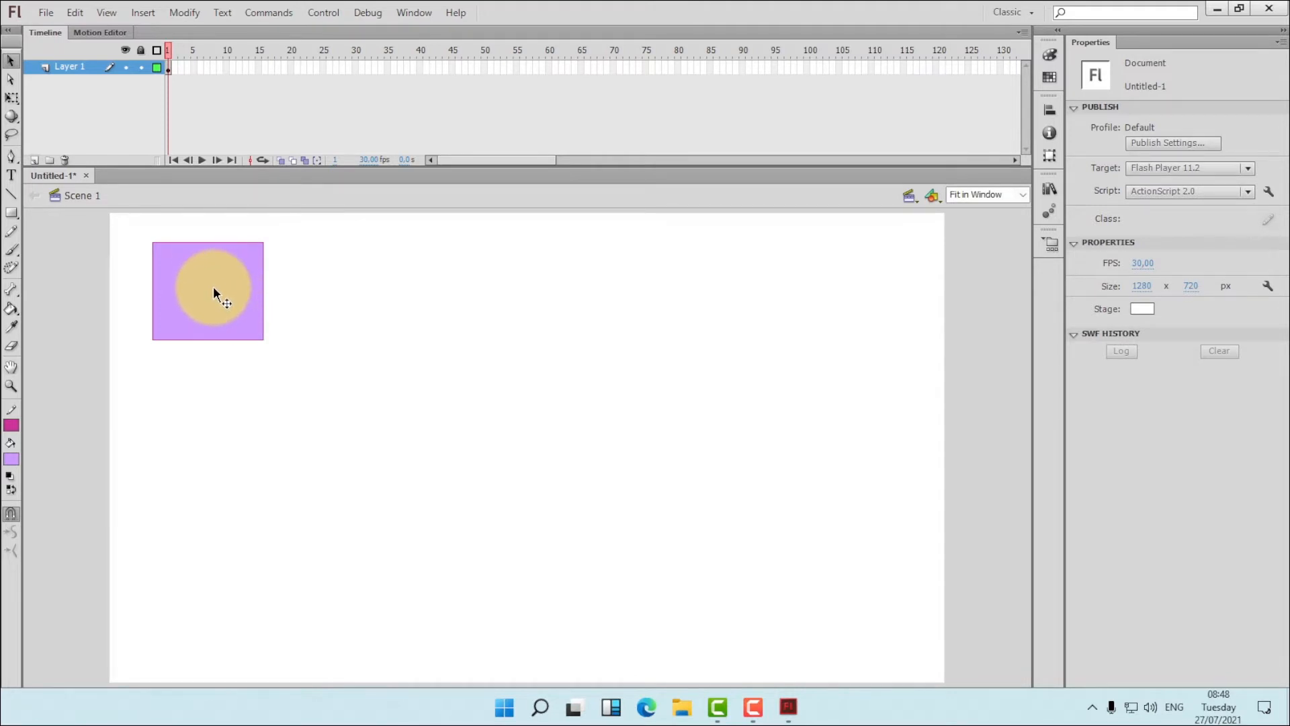
Scale the lilac rectangle down to about 124 by 109 px with the Free Transform tool.
click(213, 286)
click(11, 98)
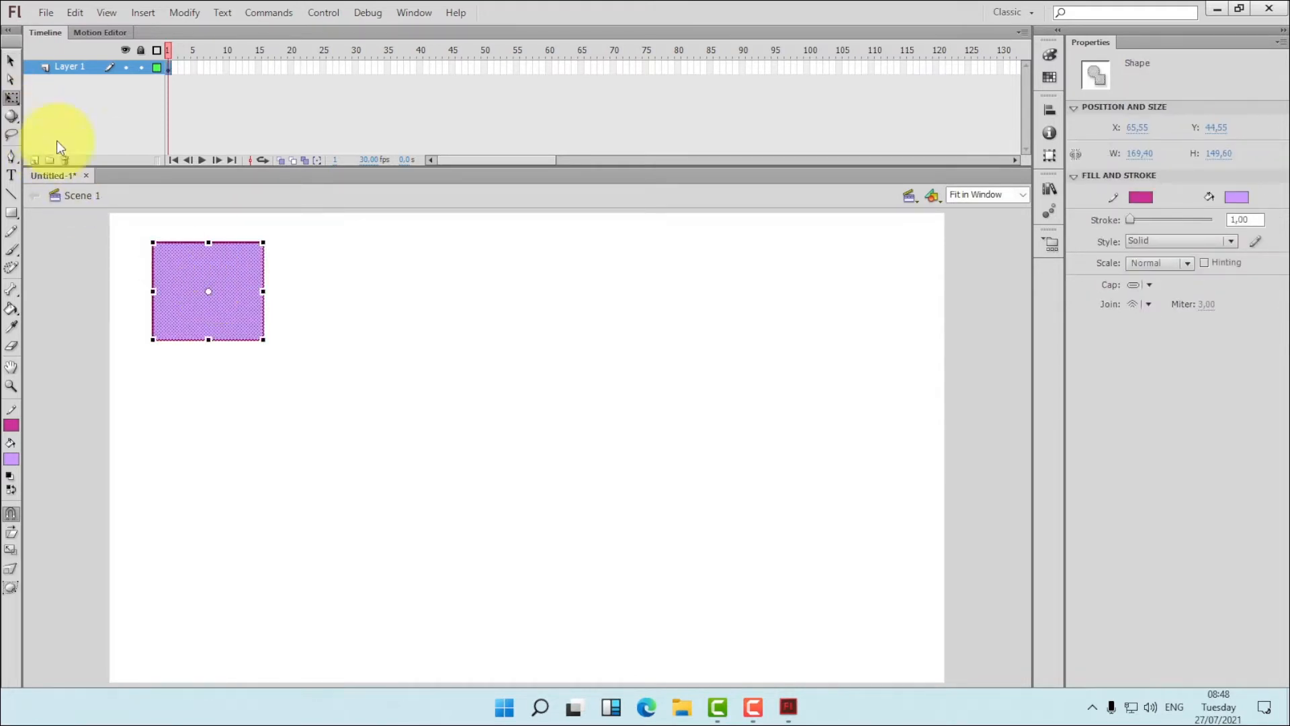
drag(261, 341, 240, 320)
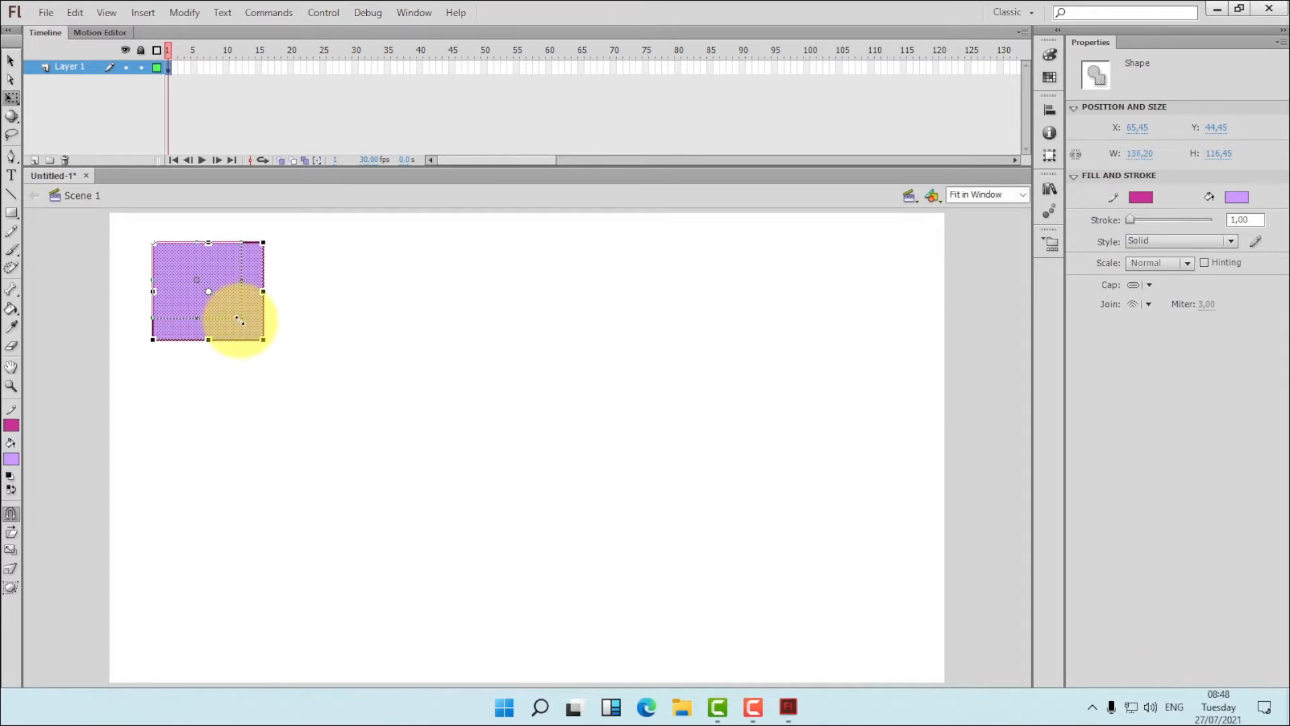
drag(240, 321, 249, 313)
click(273, 282)
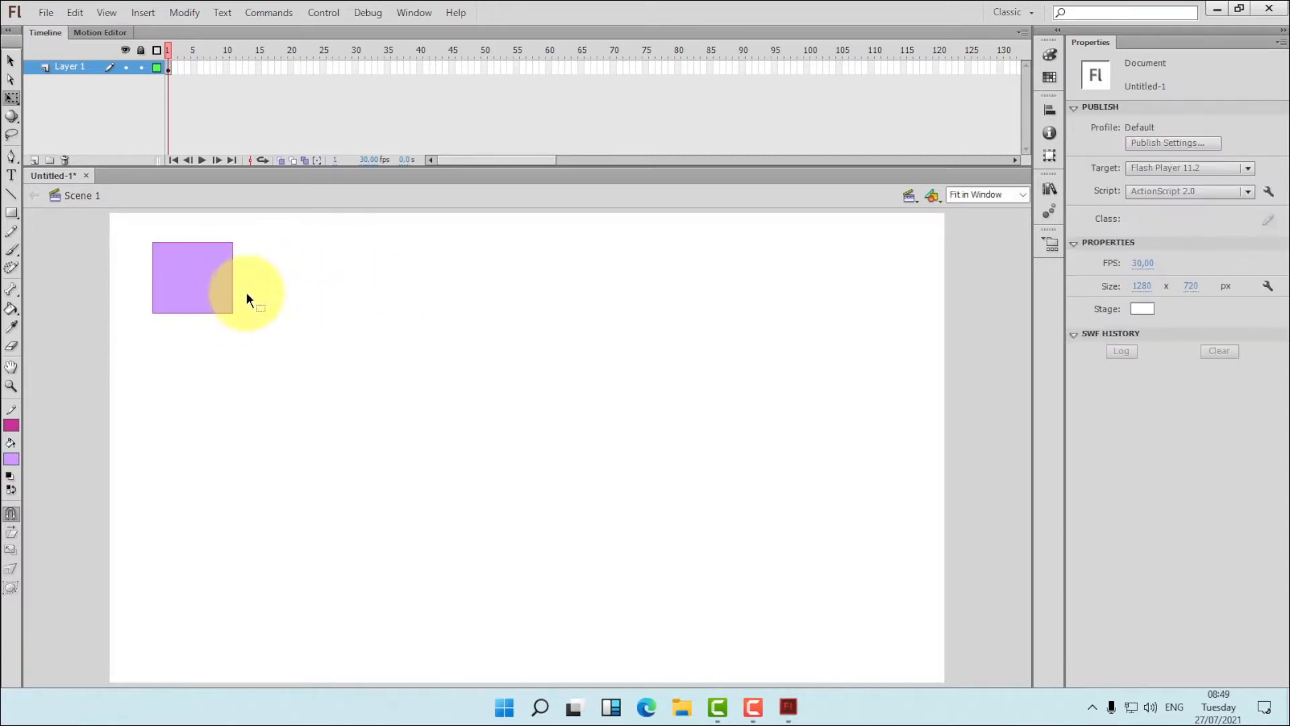
Set the whole lilac rectangle, fill and outline together, to a width and height of 100 px.
click(202, 280)
click(299, 278)
drag(137, 235, 291, 364)
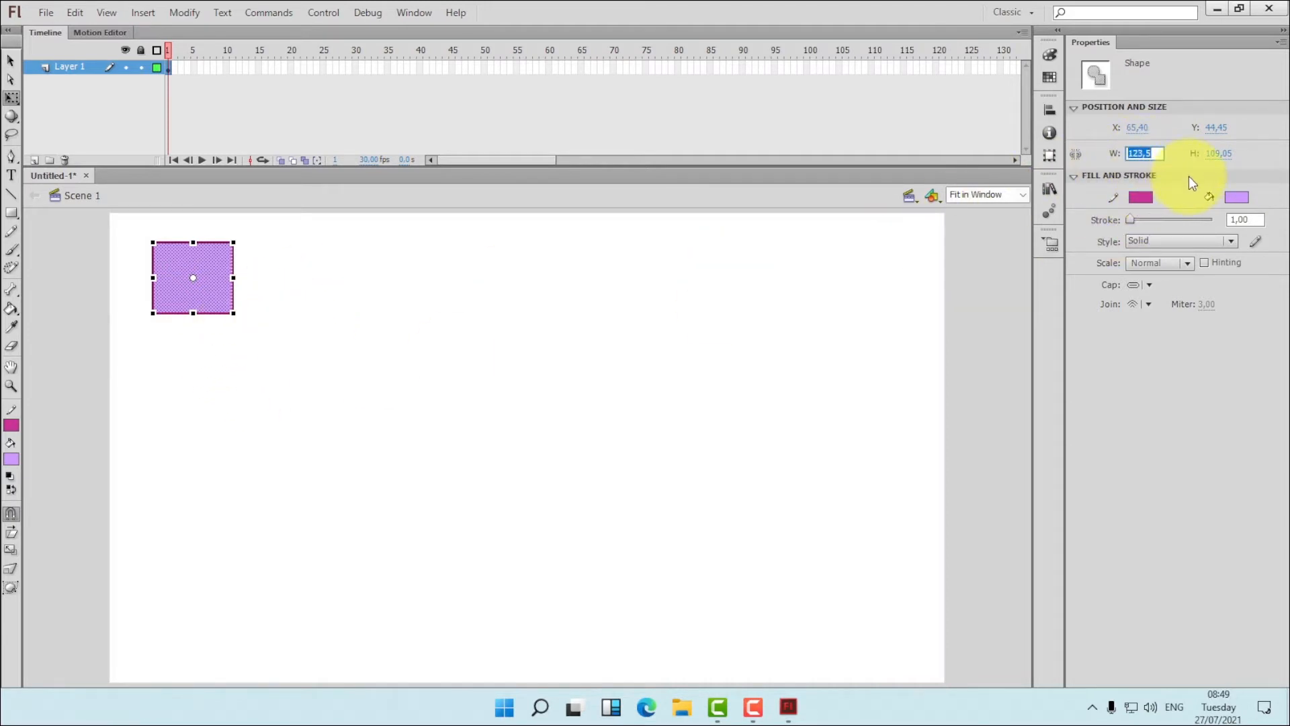
text(100)
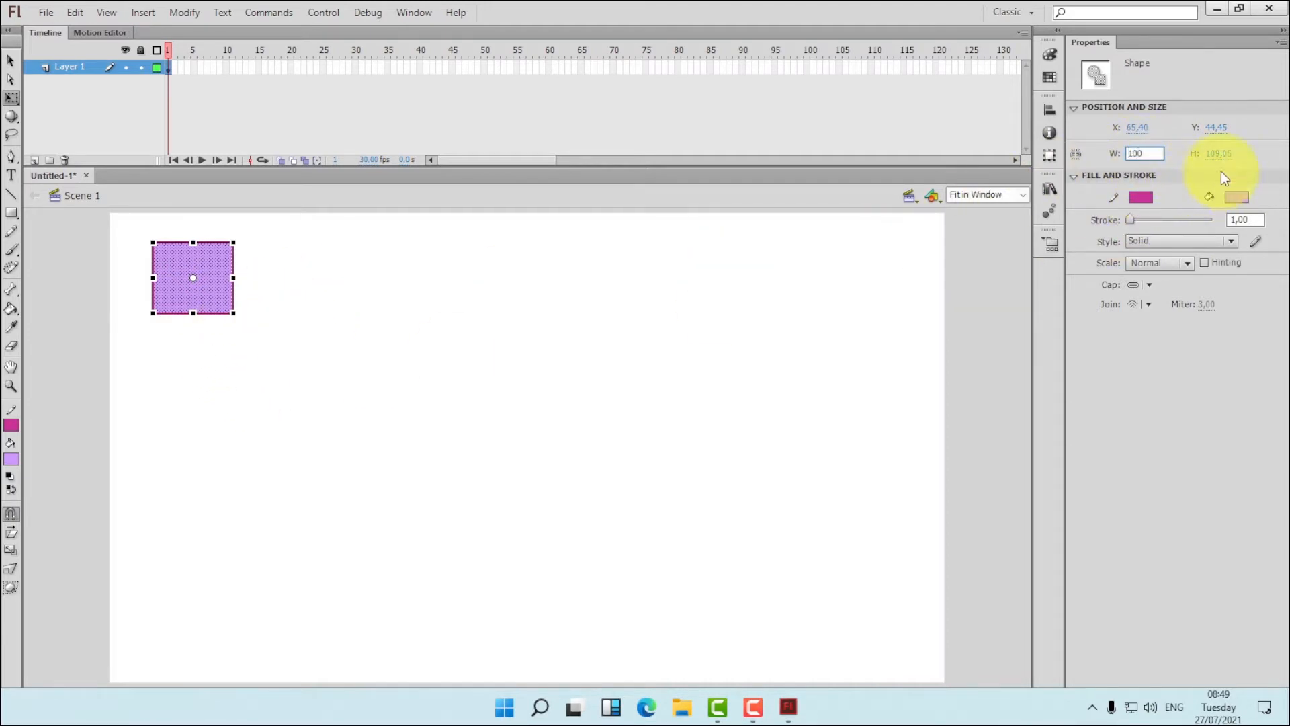
click(1220, 154)
text(100)
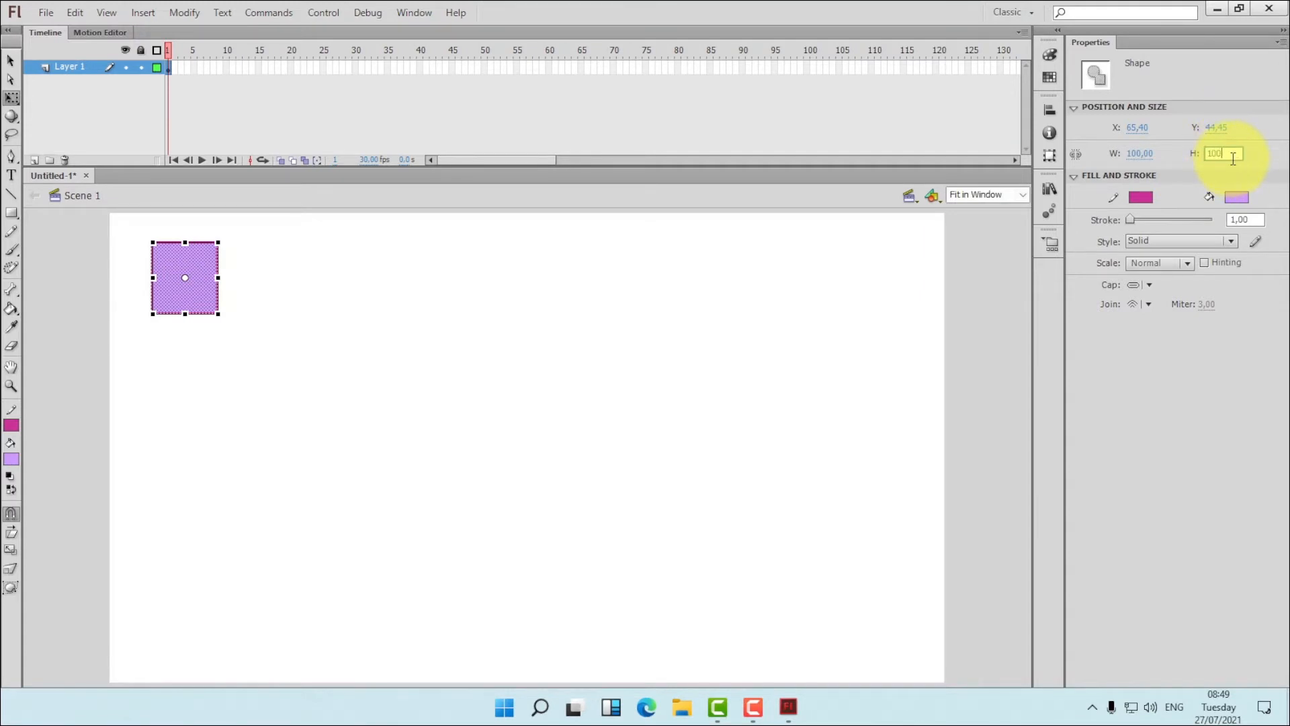
key(Return)
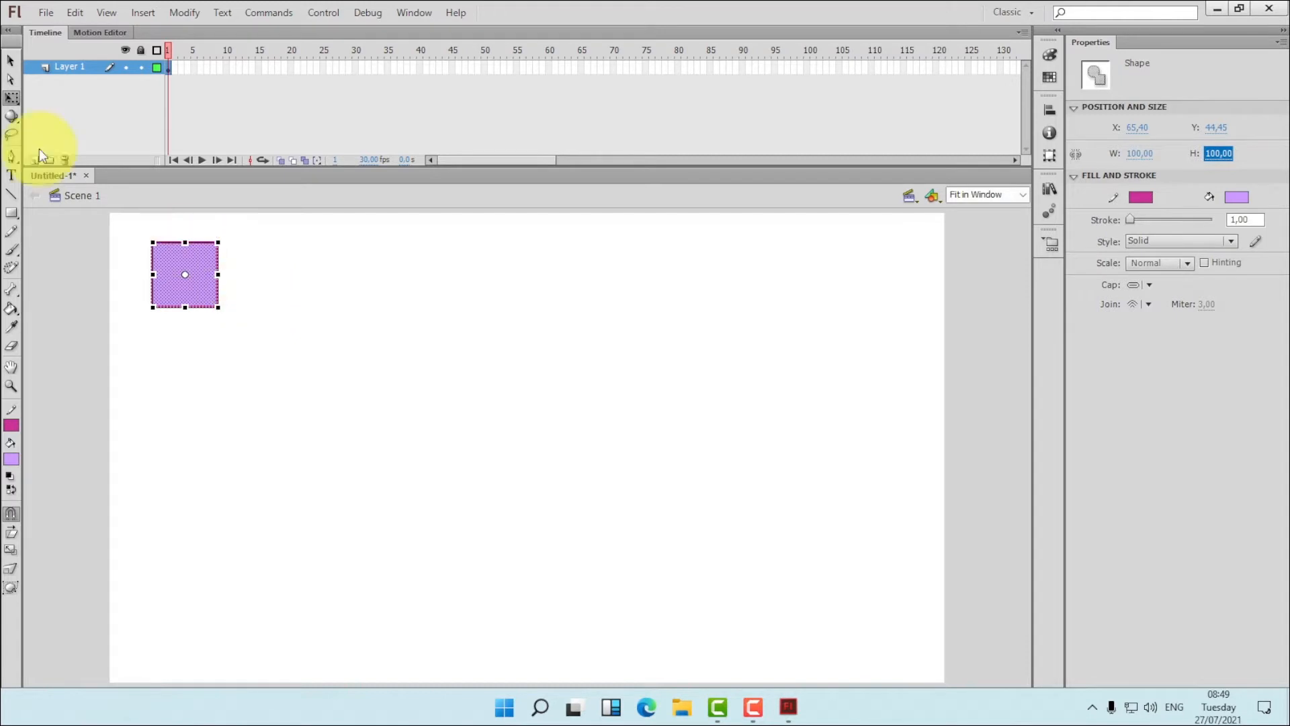
click(10, 60)
click(287, 286)
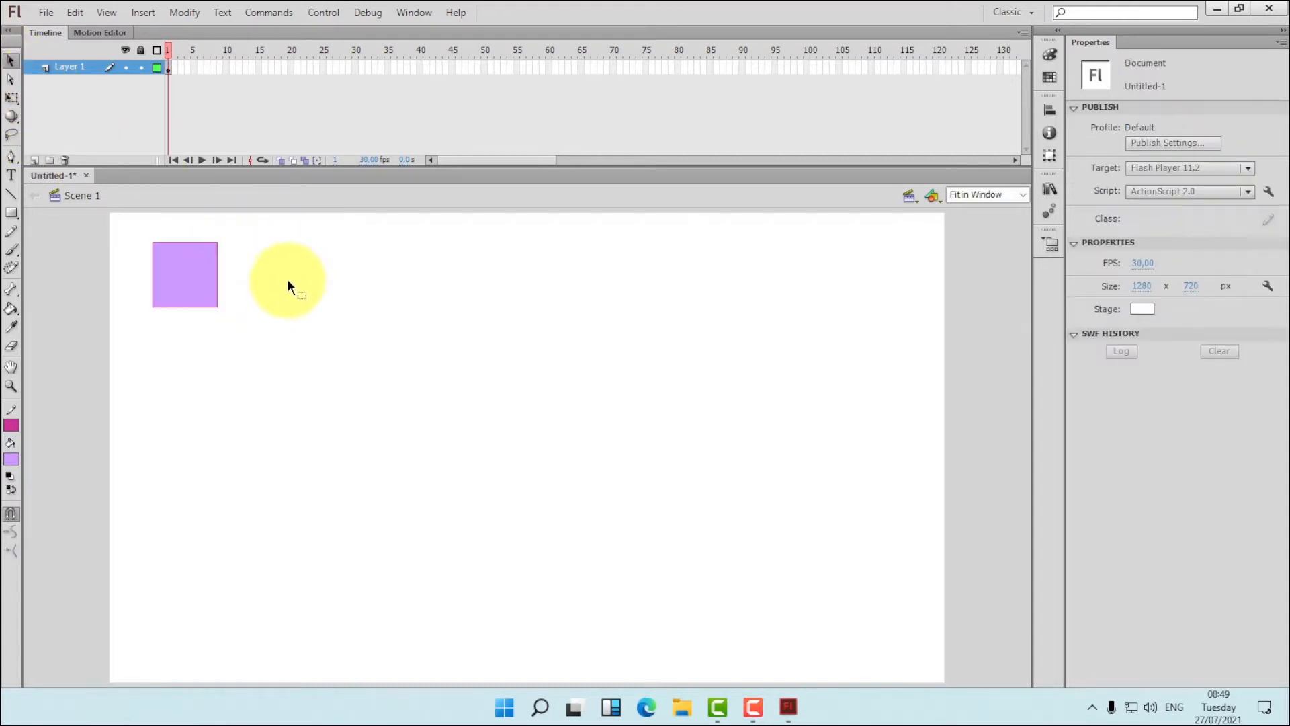
click(192, 270)
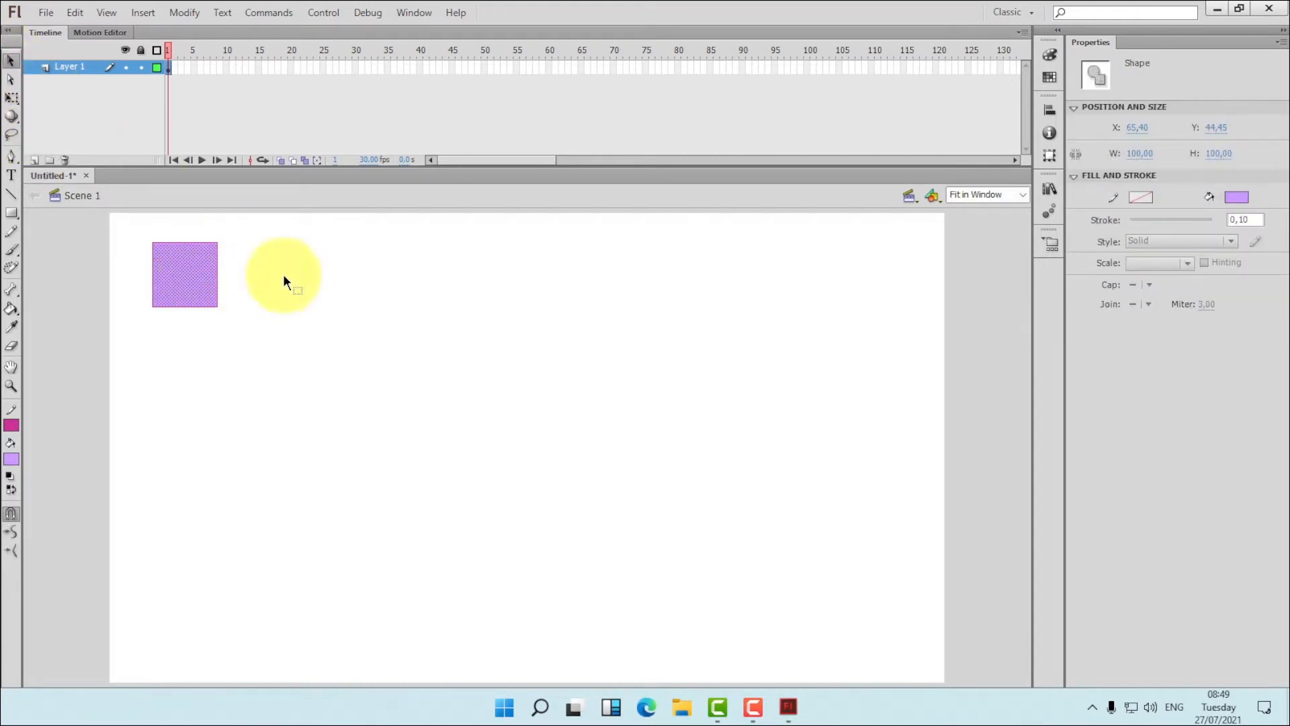
click(442, 349)
drag(138, 219, 275, 353)
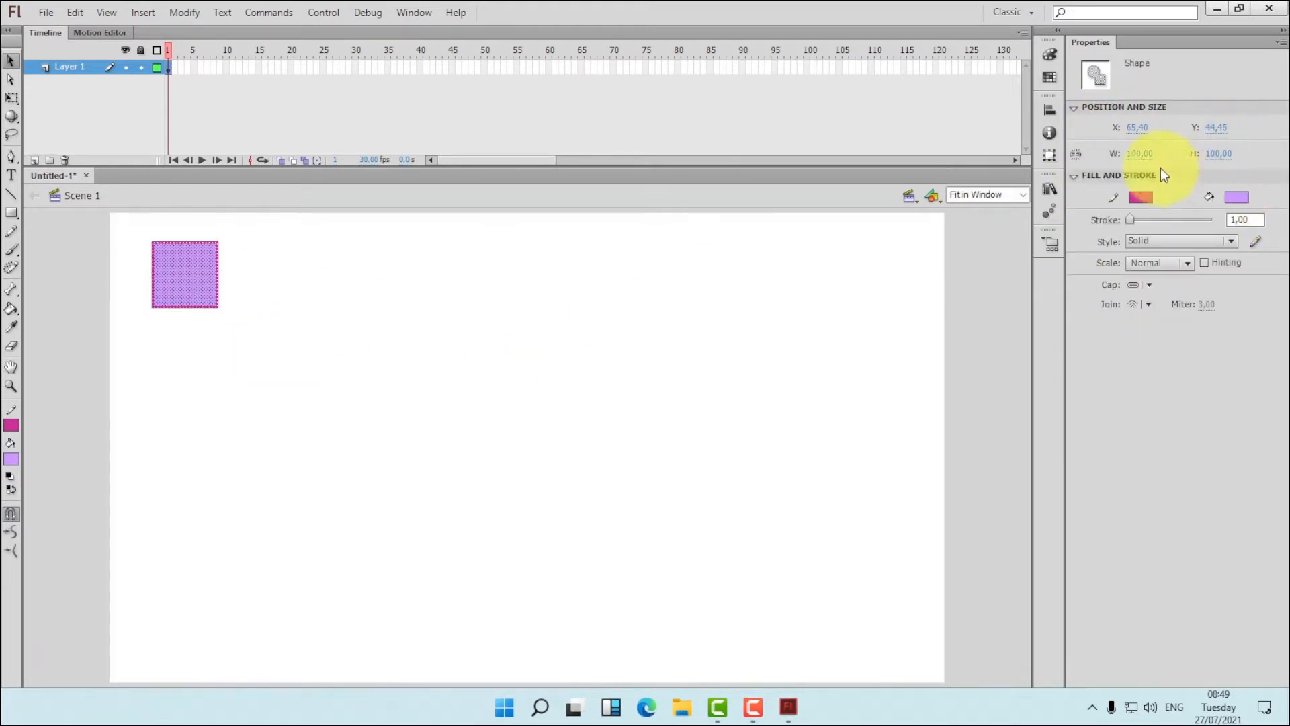
click(276, 272)
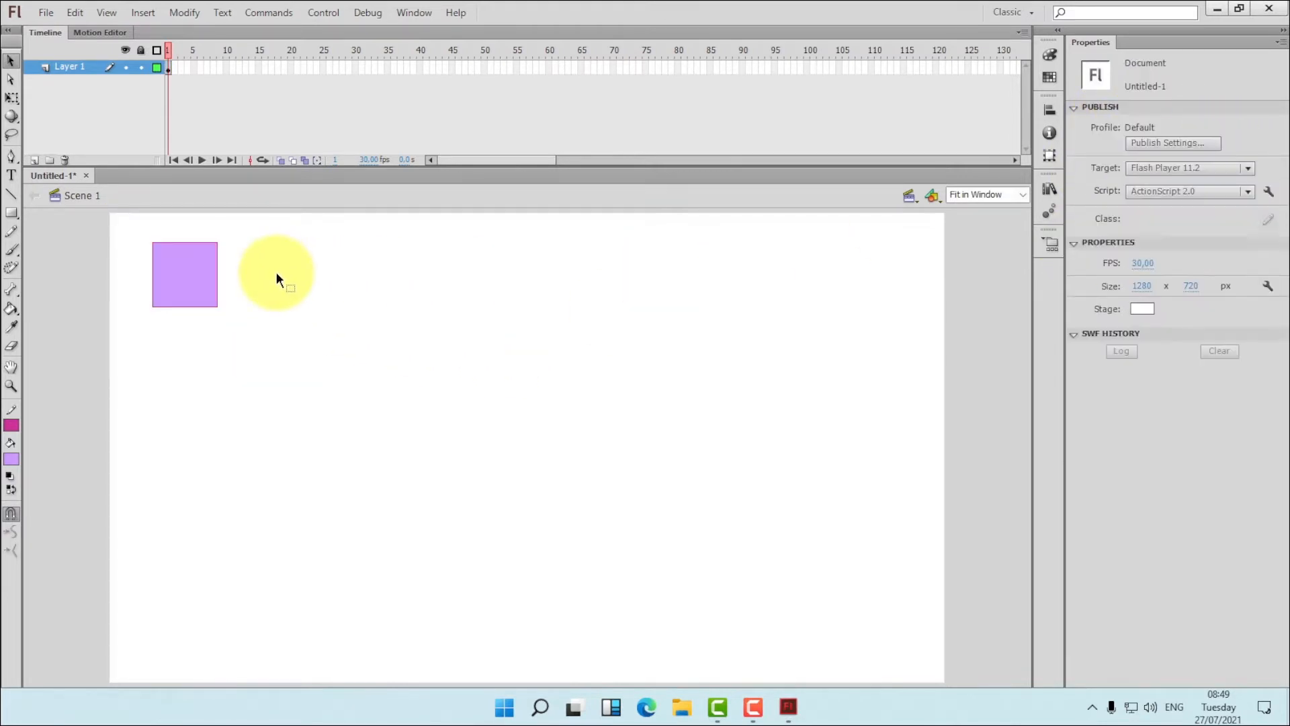
Set both the stroke colour and the fill colour to grey by sampling it from the interface.
click(10, 426)
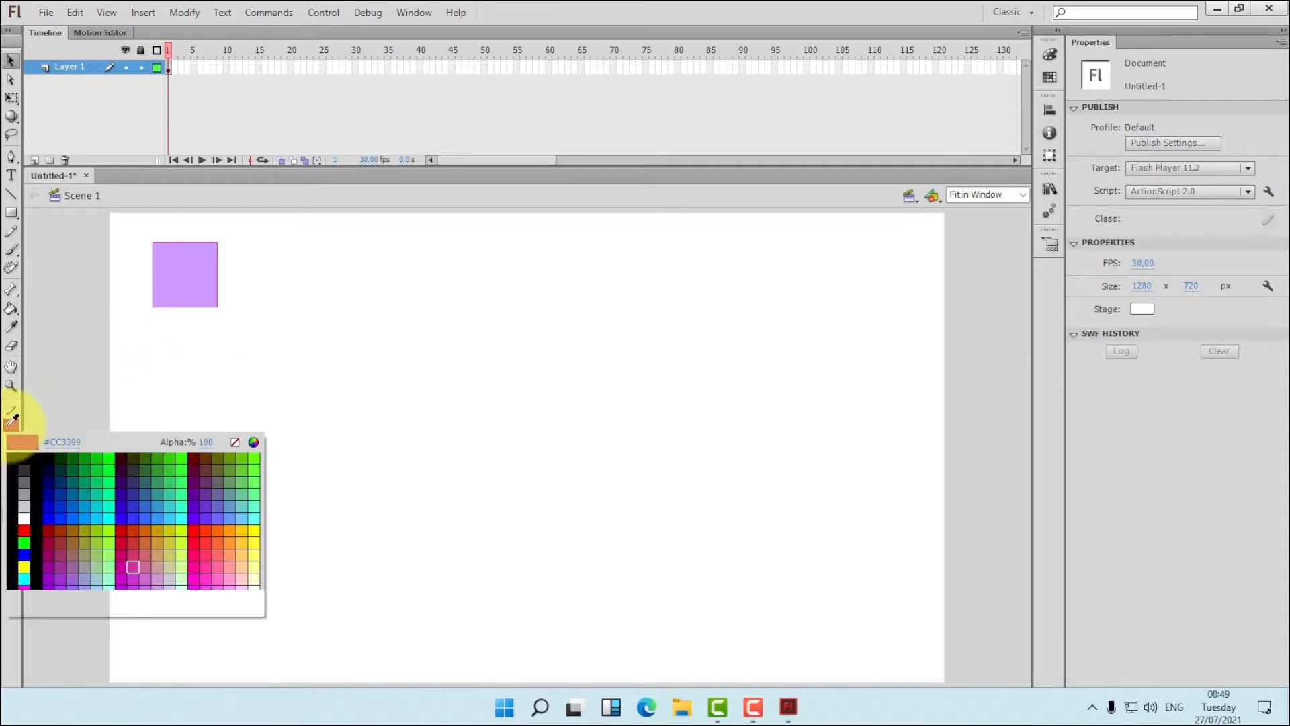
click(14, 60)
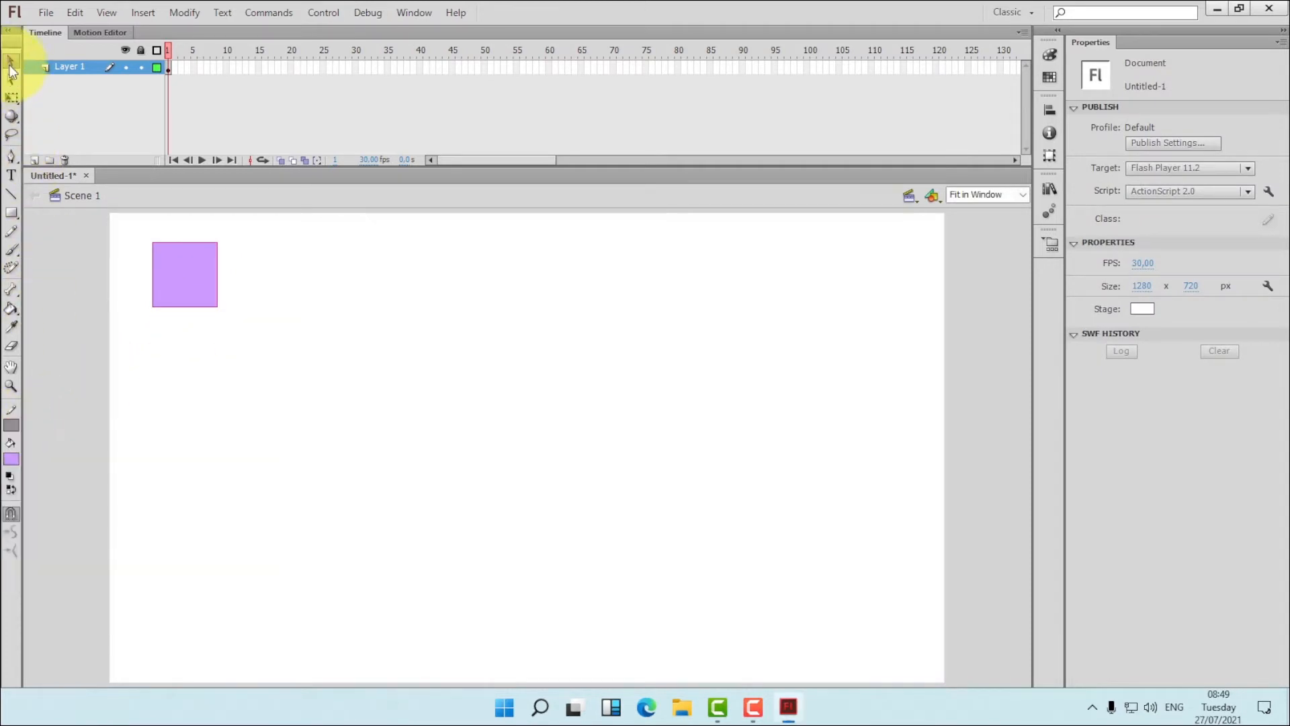
click(10, 61)
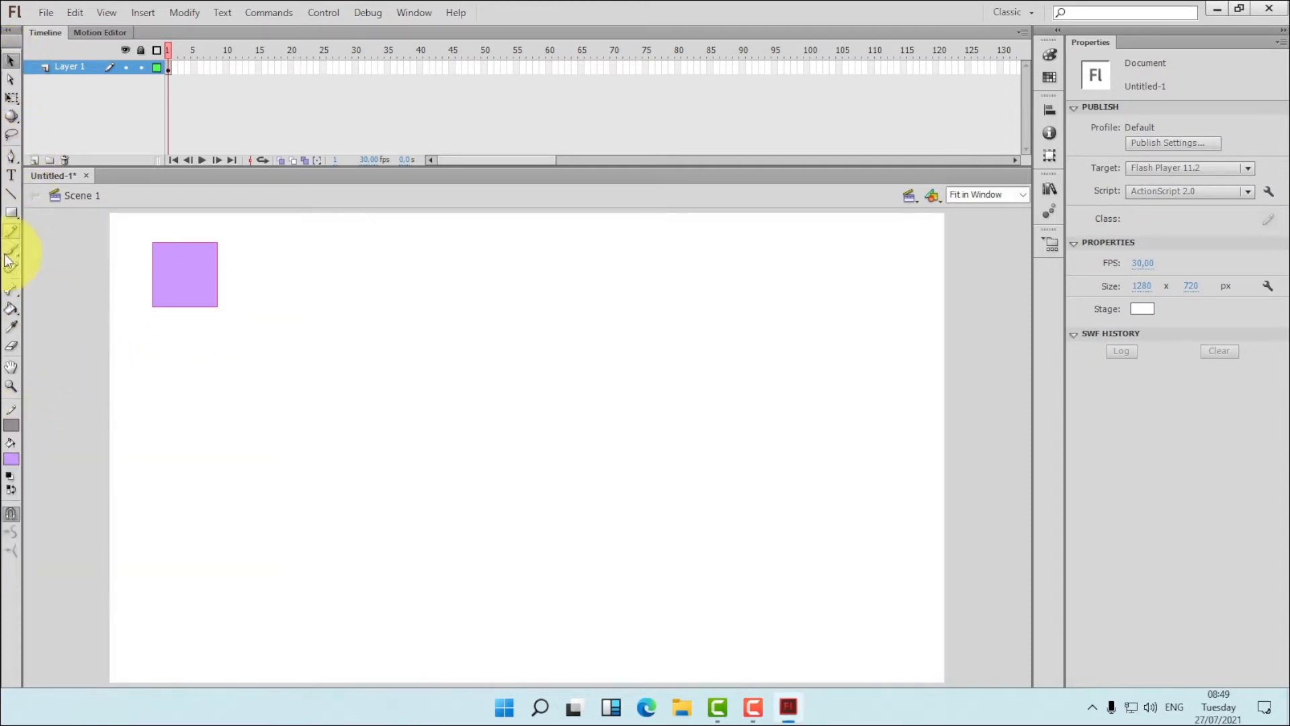
click(15, 460)
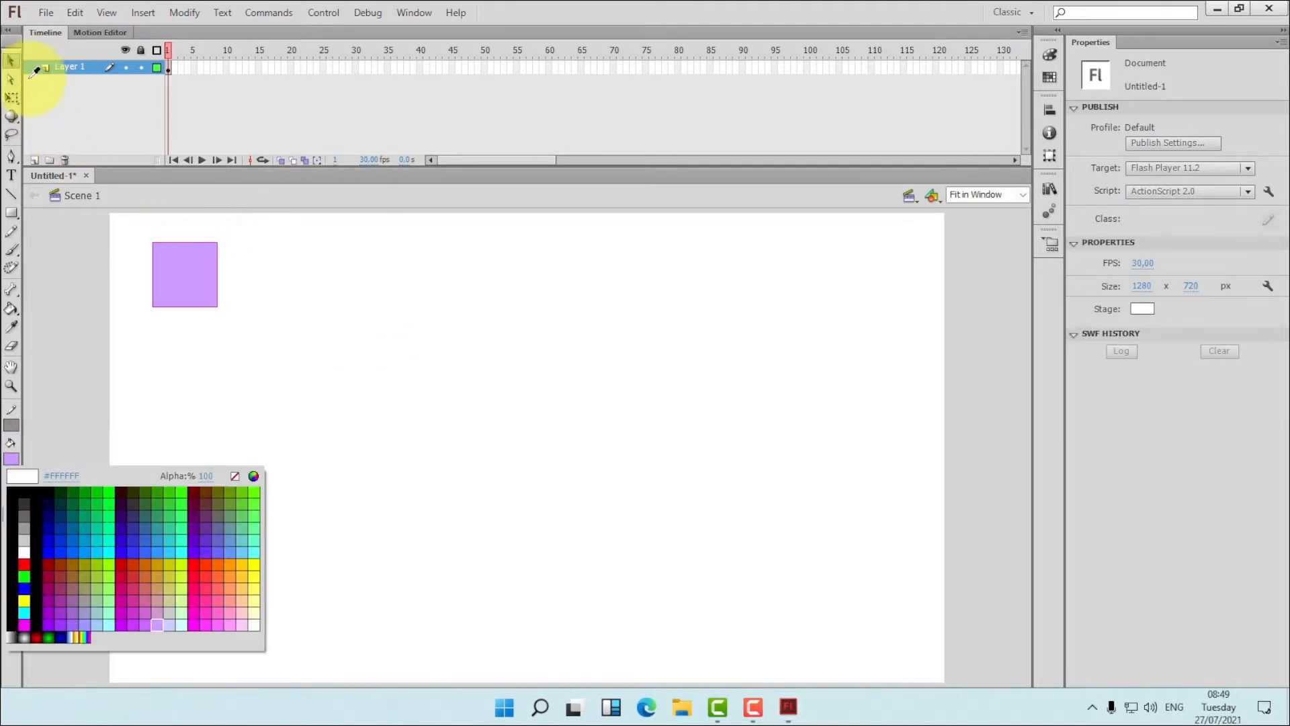
click(13, 62)
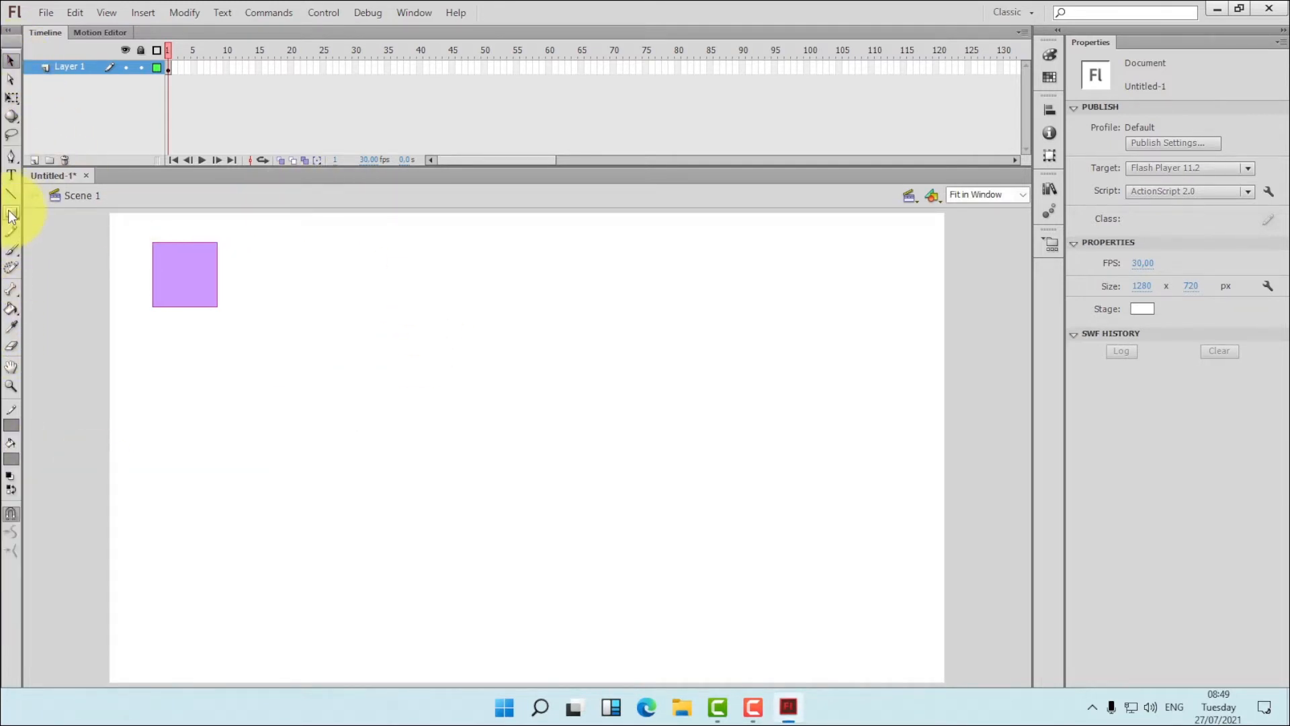
Draw a grey rectangle about 99 px high just to the right of the lilac square, with their upper edges level.
click(11, 214)
drag(241, 243, 372, 307)
click(10, 61)
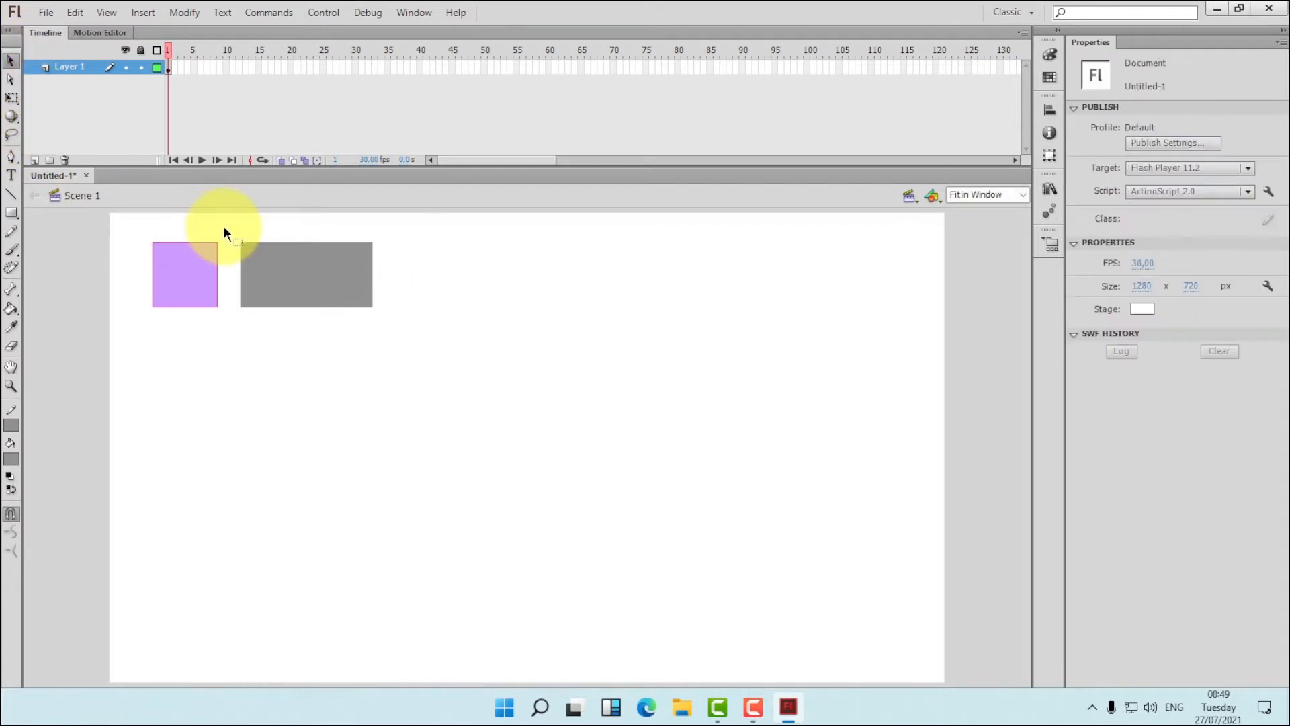
drag(224, 225, 434, 364)
click(567, 430)
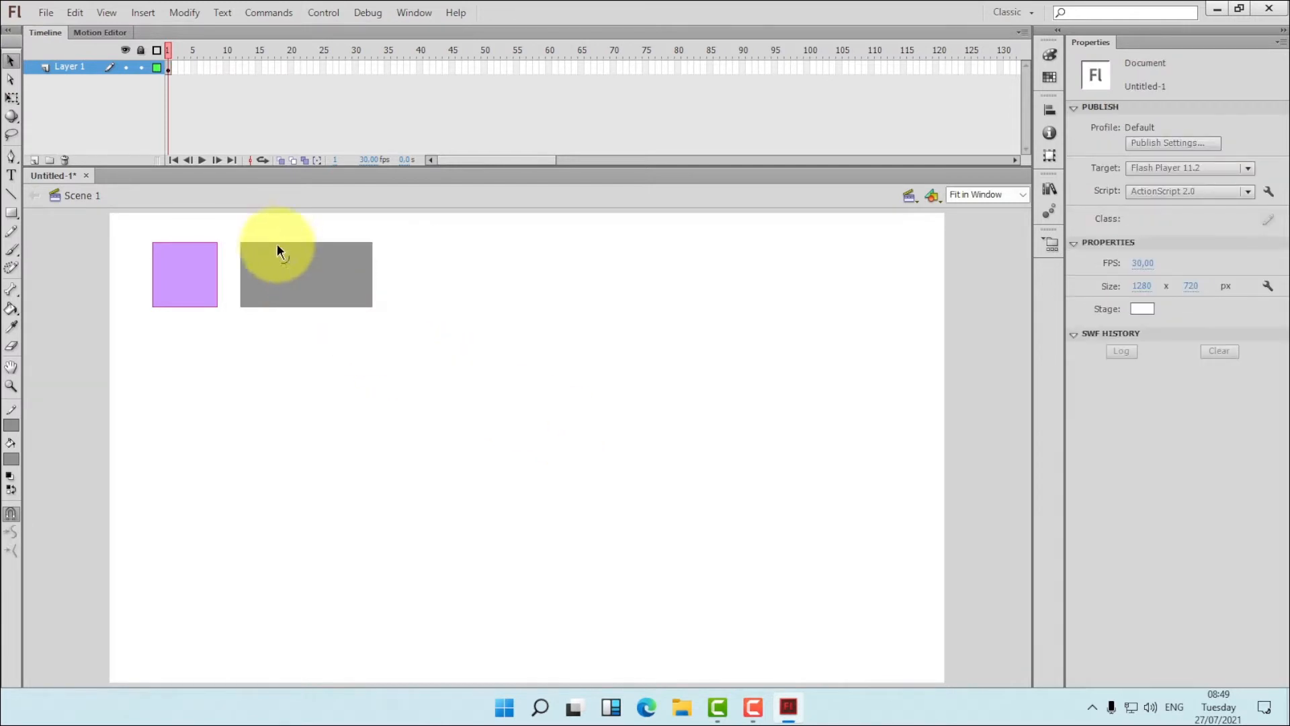
Set the grey rectangle's width to 200 px and its height to 100 px.
drag(231, 216, 423, 340)
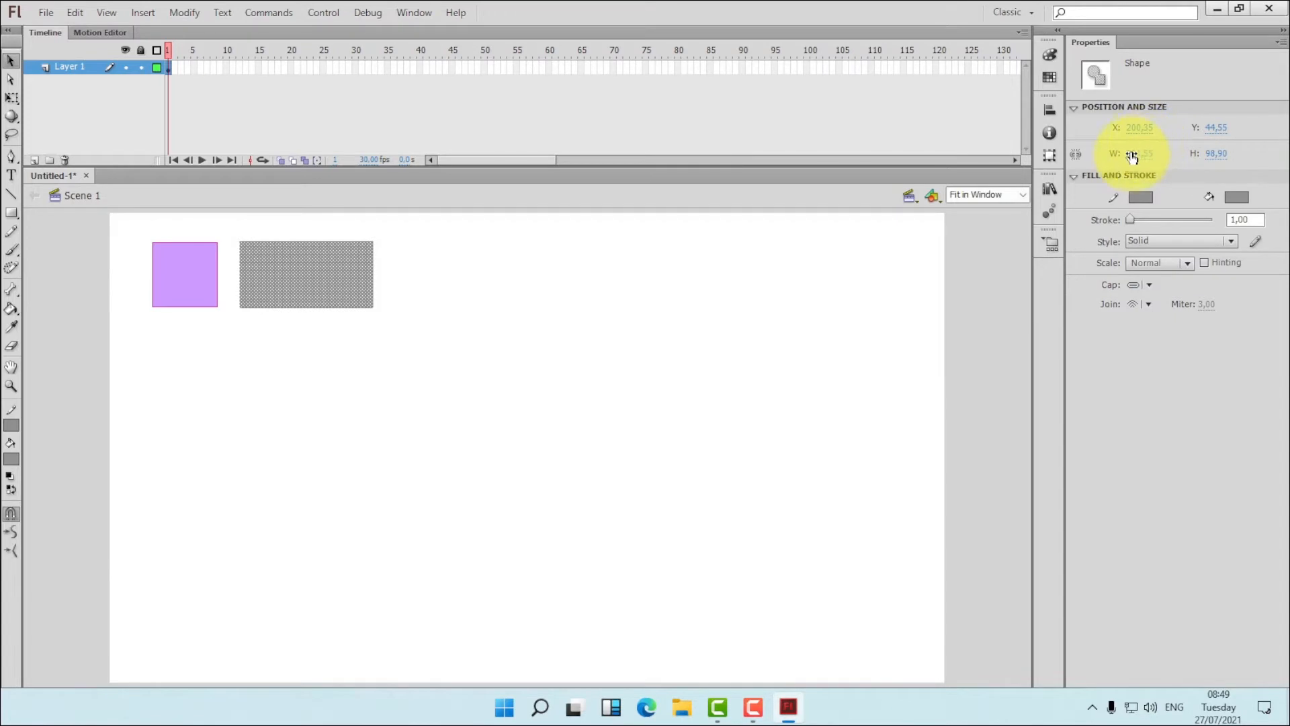
text(200)
key(Return)
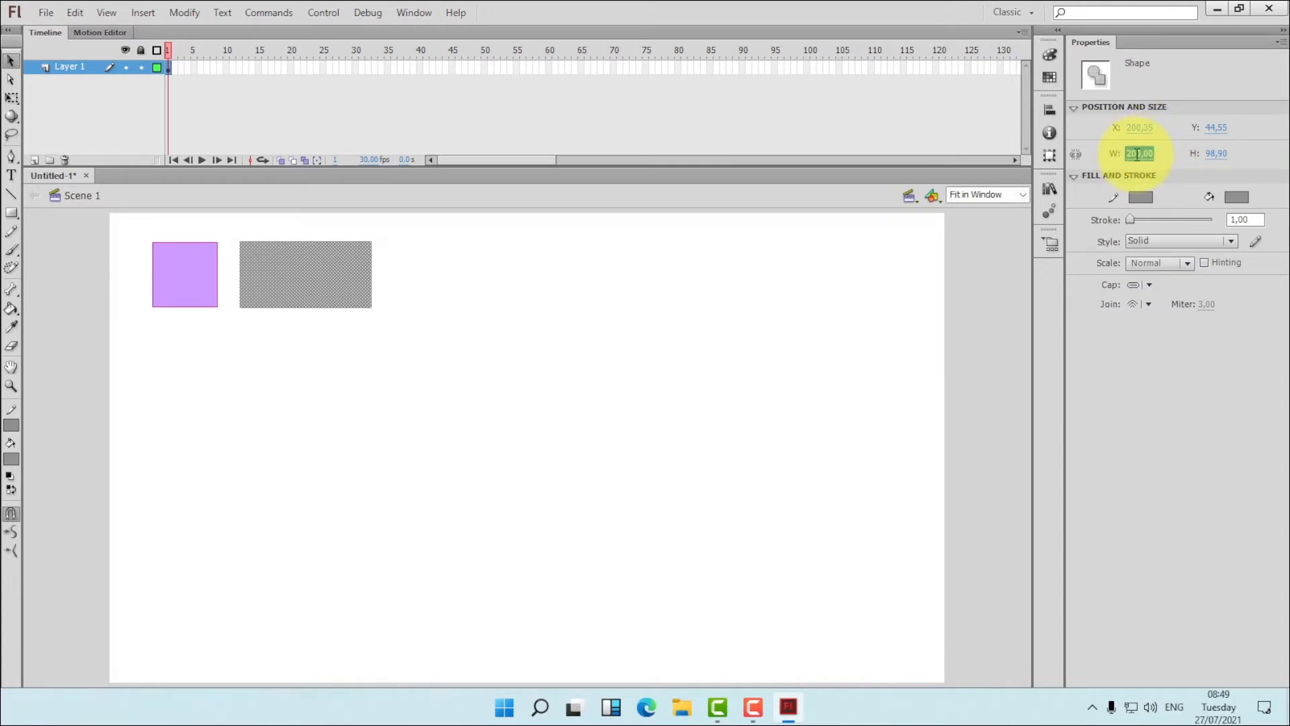
click(1220, 155)
text(100)
key(Return)
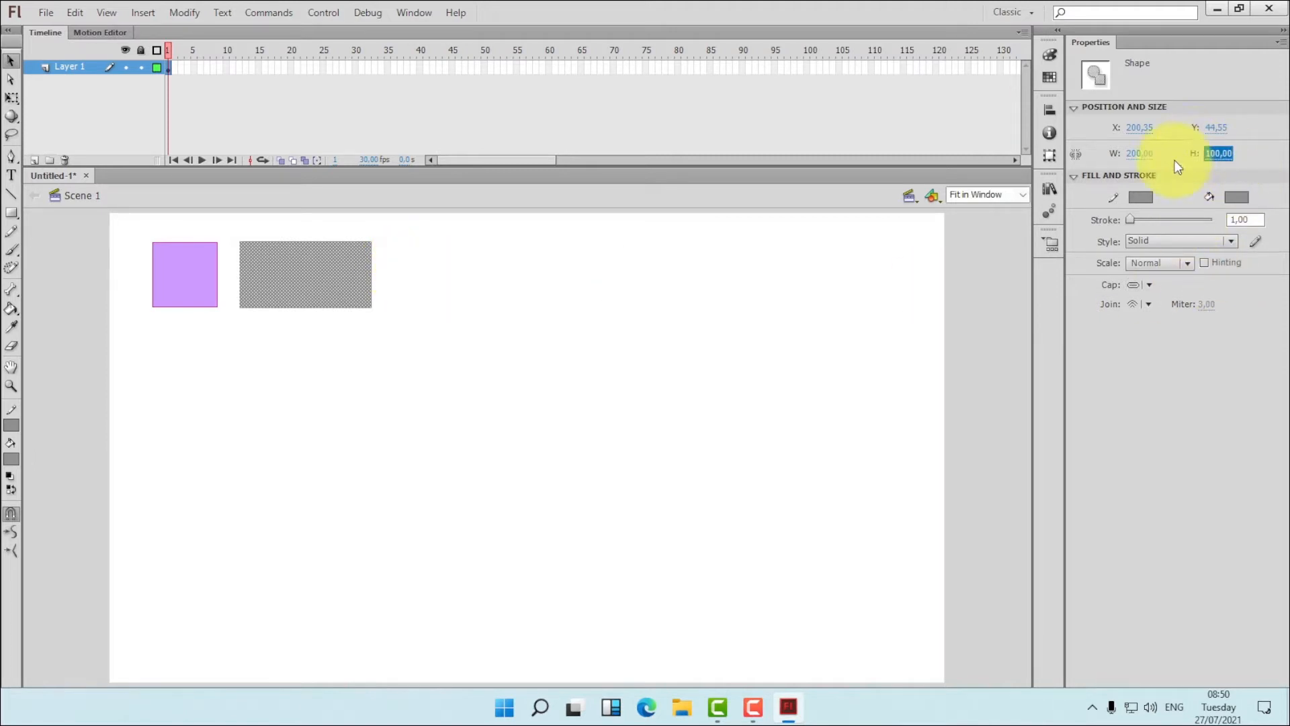
click(478, 301)
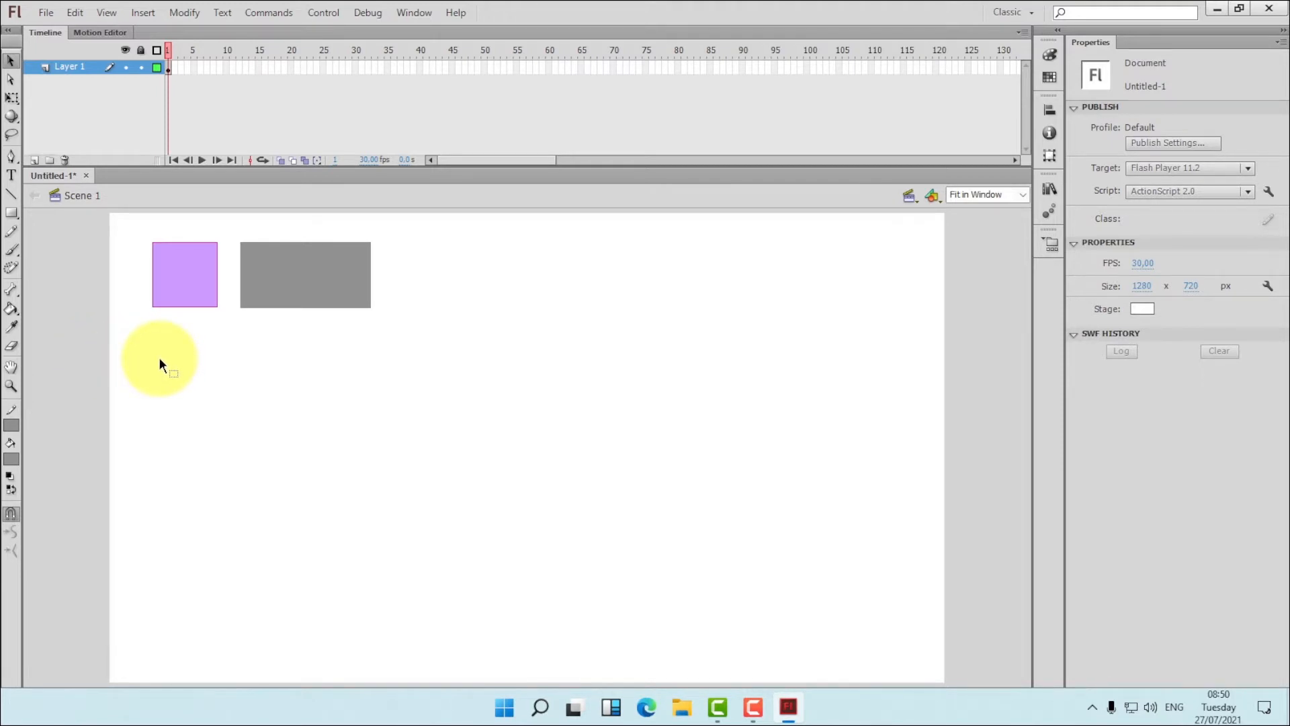
Draw a grey circle about 105 px in diameter beyond the grey rectangle, using the Oval tool.
click(15, 215)
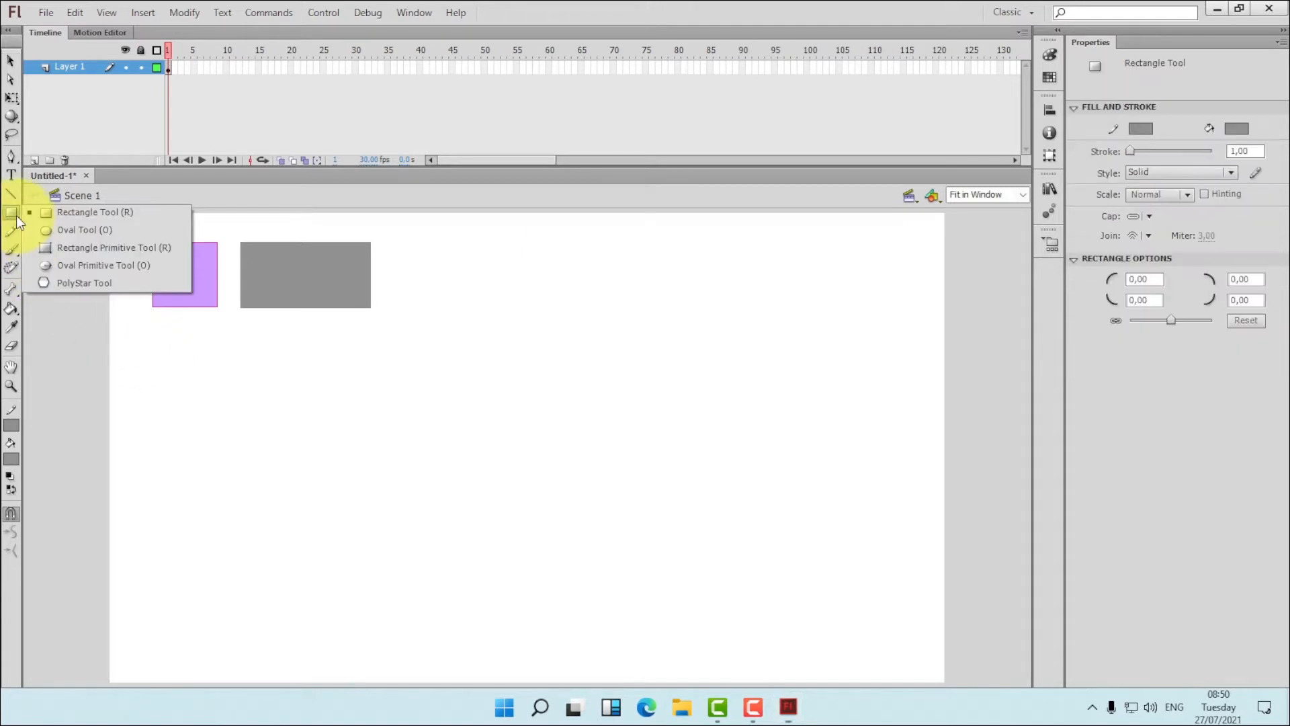
click(67, 229)
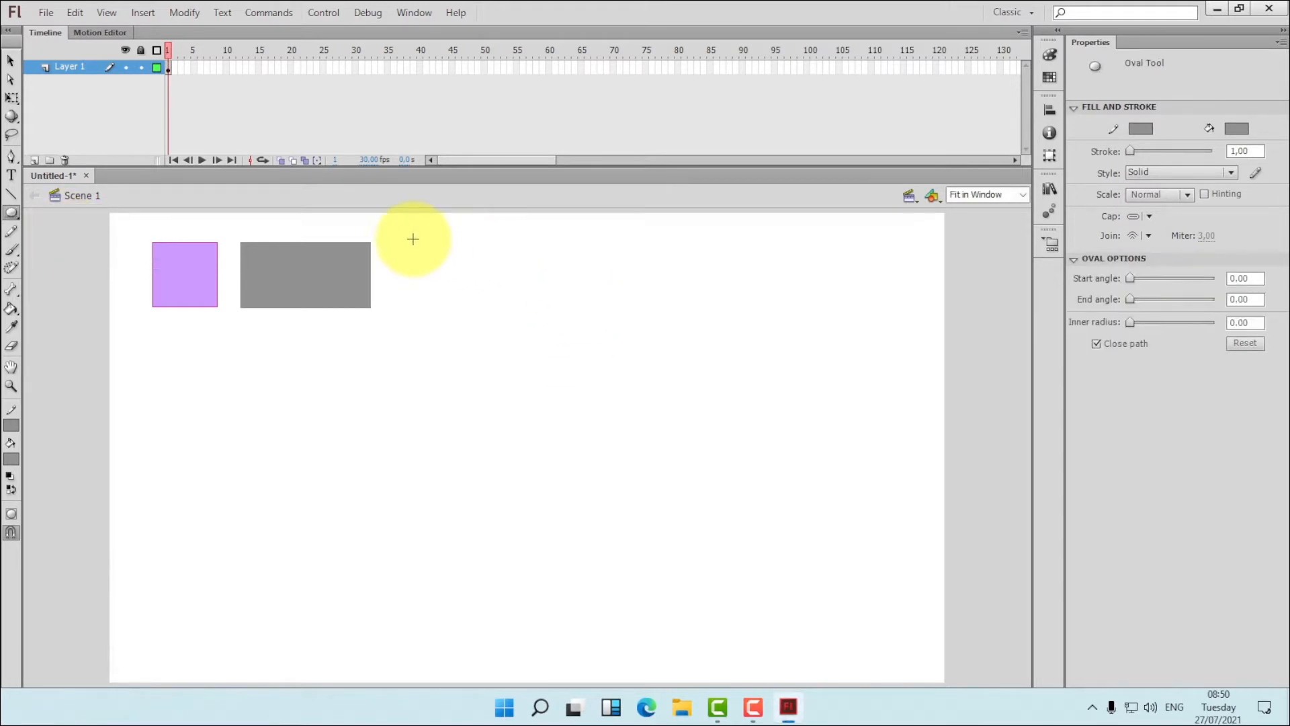
drag(406, 243, 473, 316)
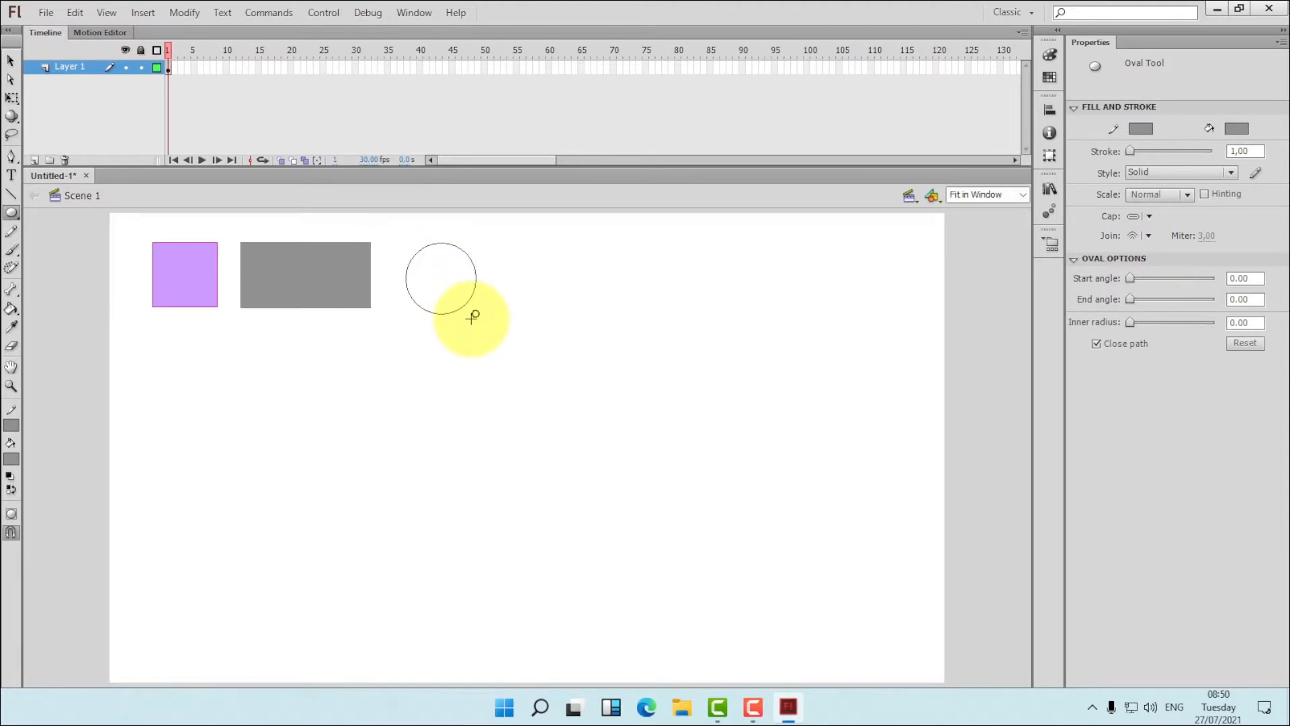
drag(473, 316, 470, 309)
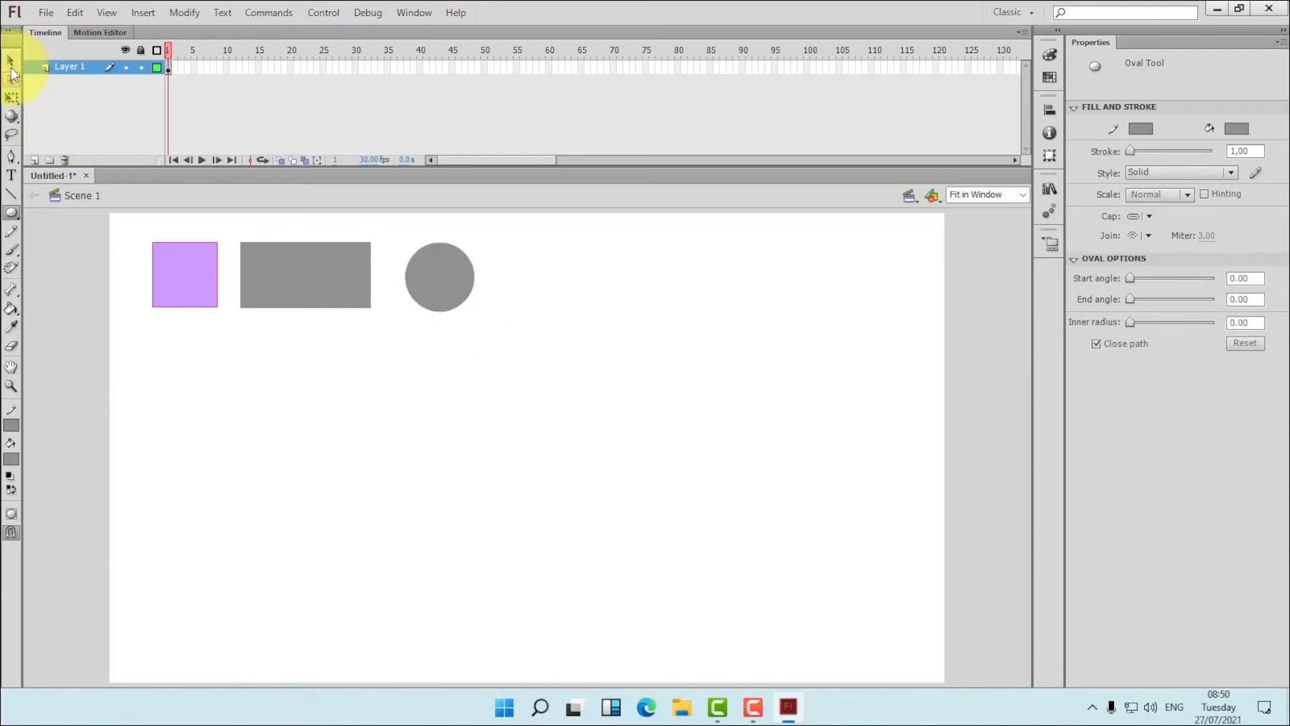
Move the whole grey circle, fill and outline together, slightly upward to line up with the grey rectangle.
click(10, 64)
click(444, 279)
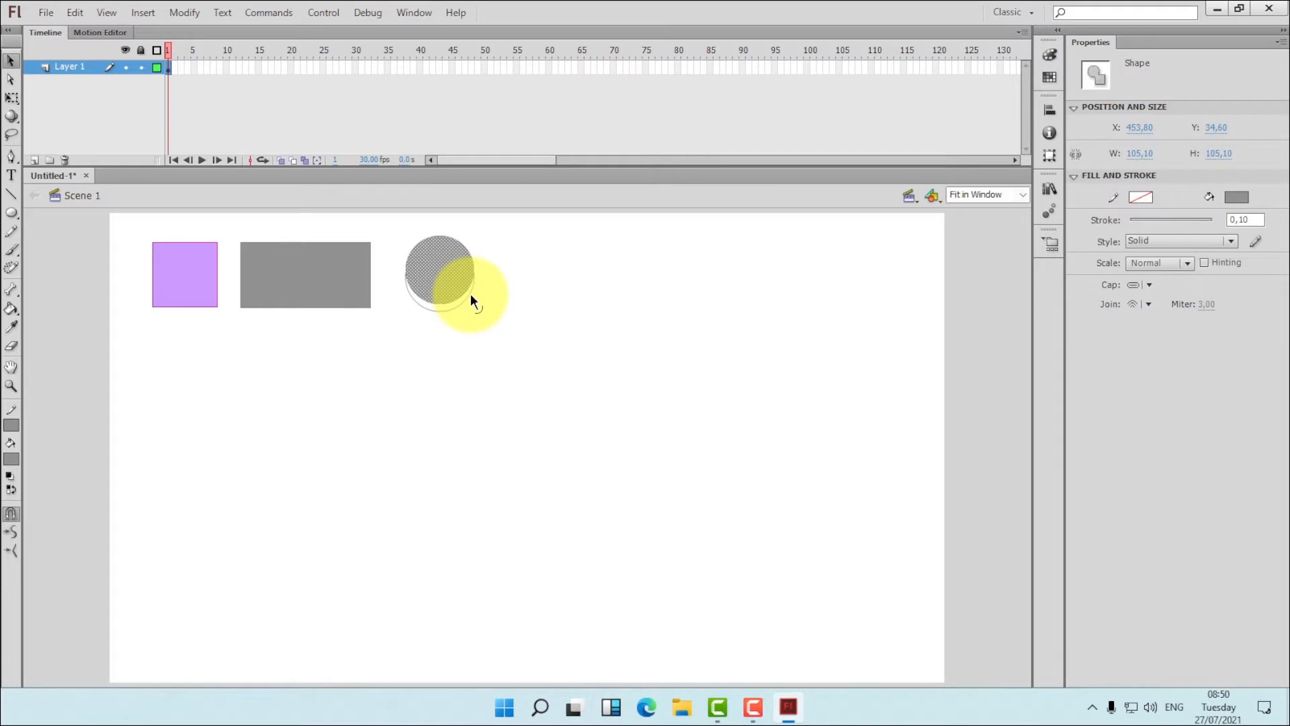
key(ctrl+z)
click(493, 320)
double_click(443, 278)
drag(445, 276, 446, 270)
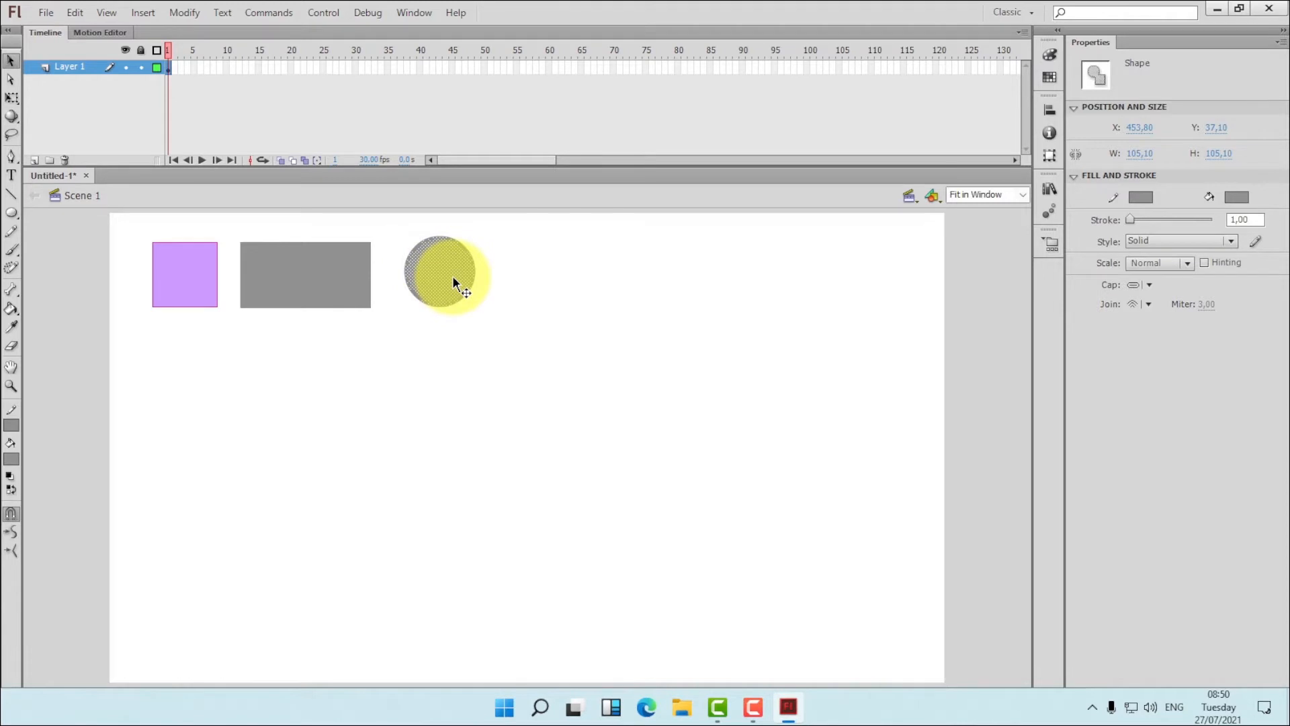
click(561, 296)
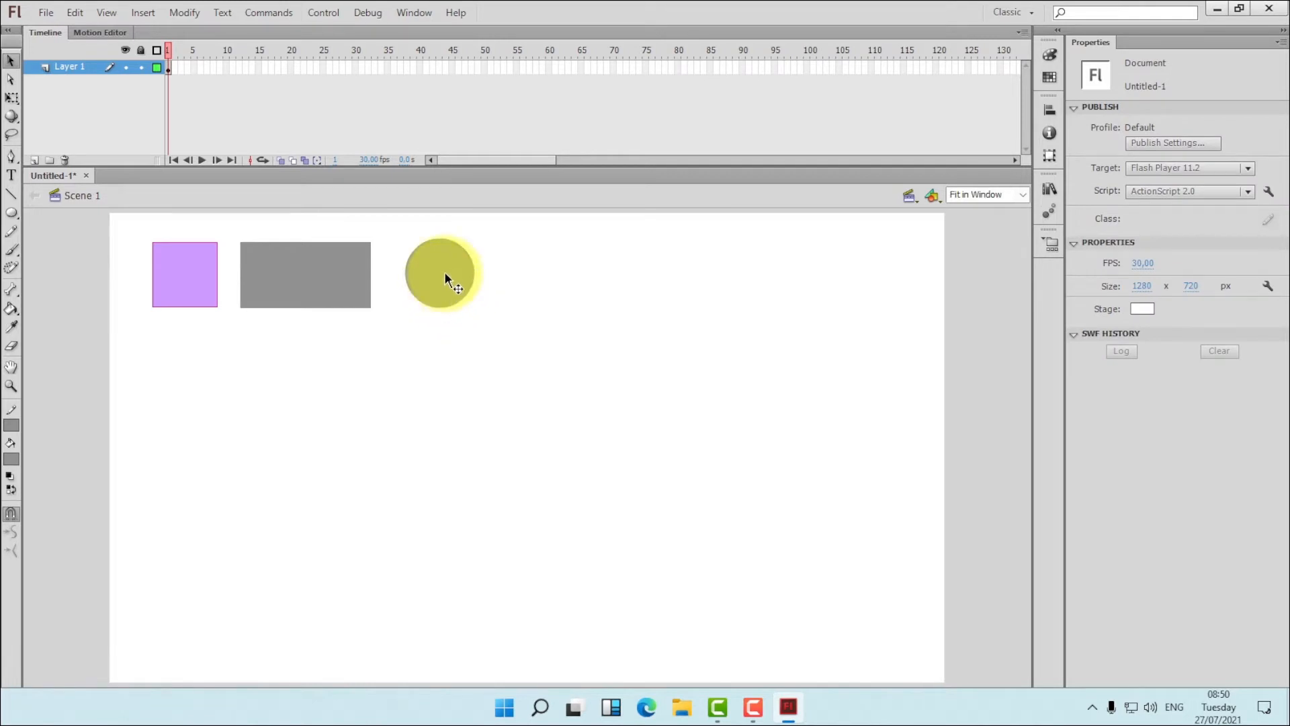
Draw a grey oval about 169 px wide and 88 px high beside the circle, and move it slightly closer to the circle.
click(11, 213)
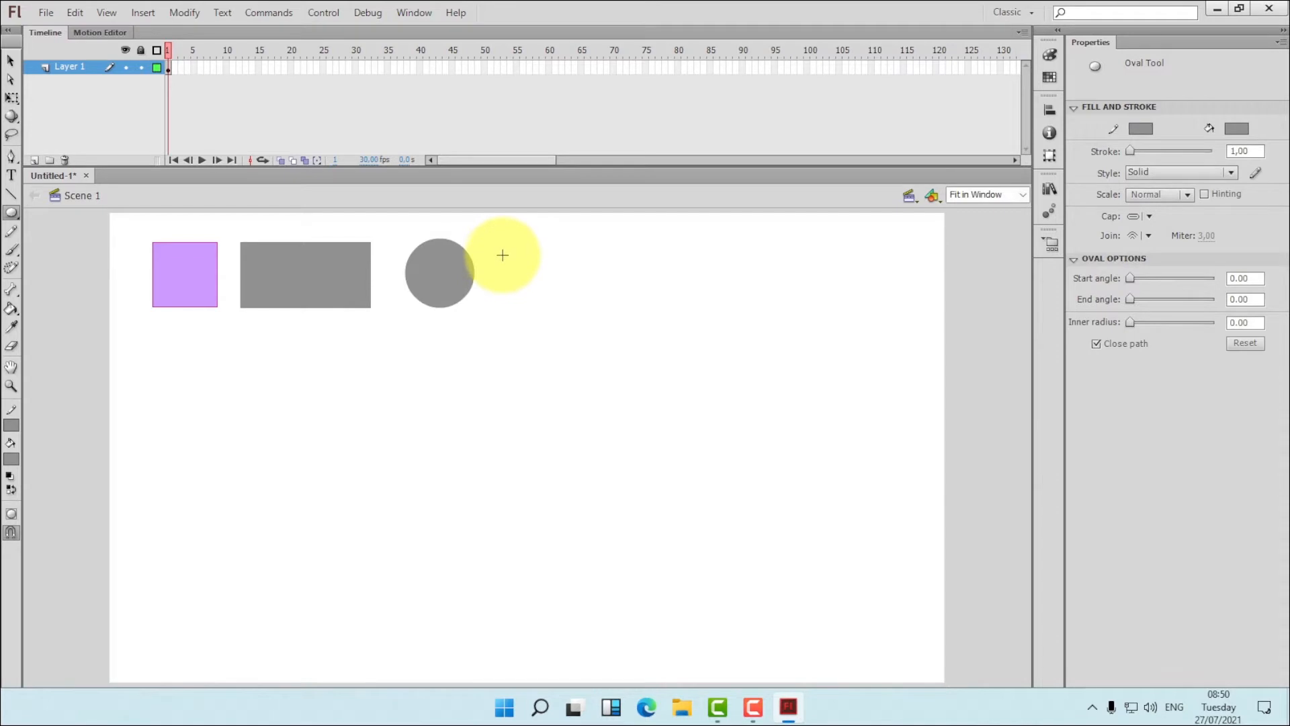
mouse_move(502, 248)
mouse_down()
mouse_move(564, 304)
mouse_move(612, 305)
mouse_up()
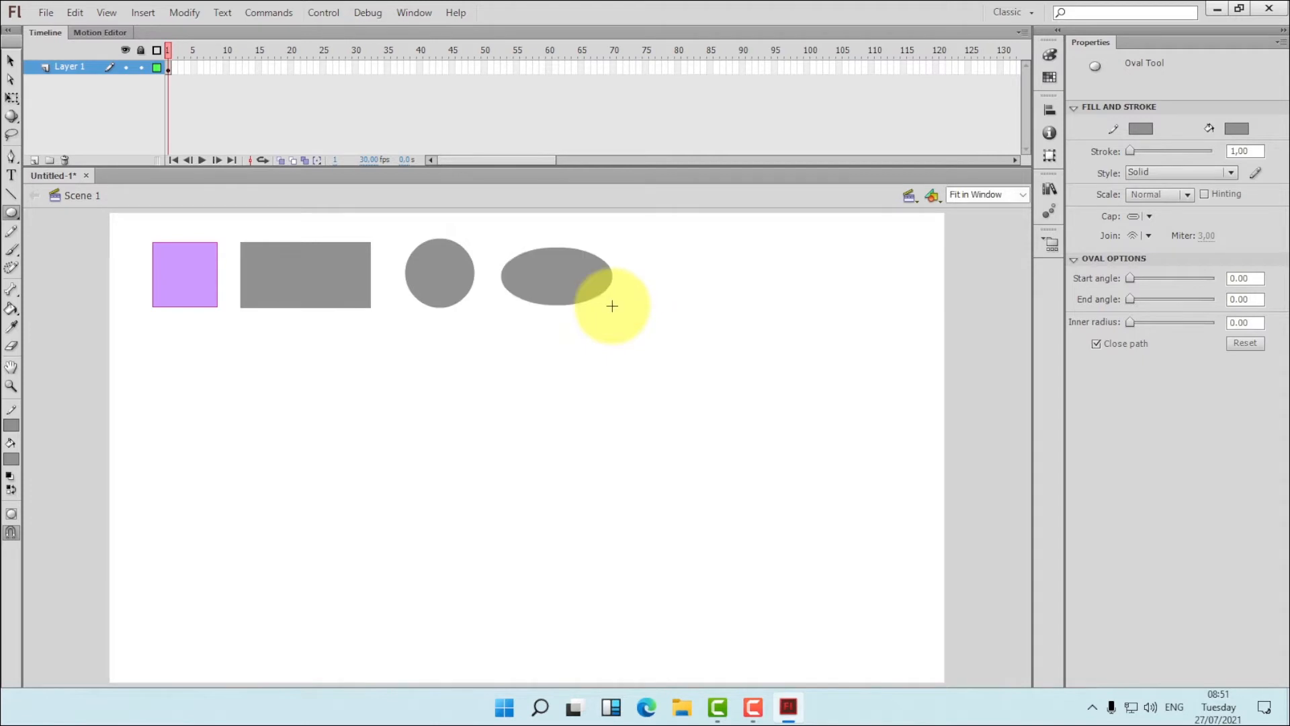
click(10, 60)
drag(491, 228, 649, 349)
drag(576, 278, 570, 275)
click(619, 343)
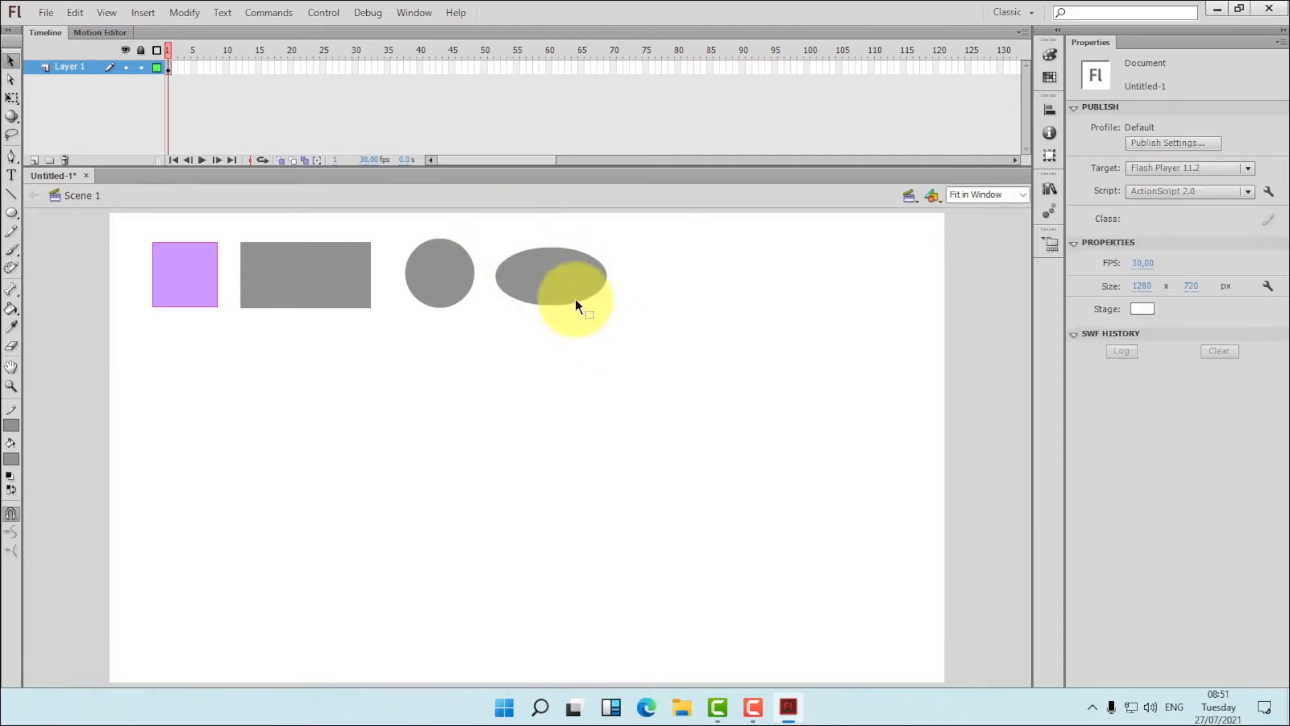
click(576, 301)
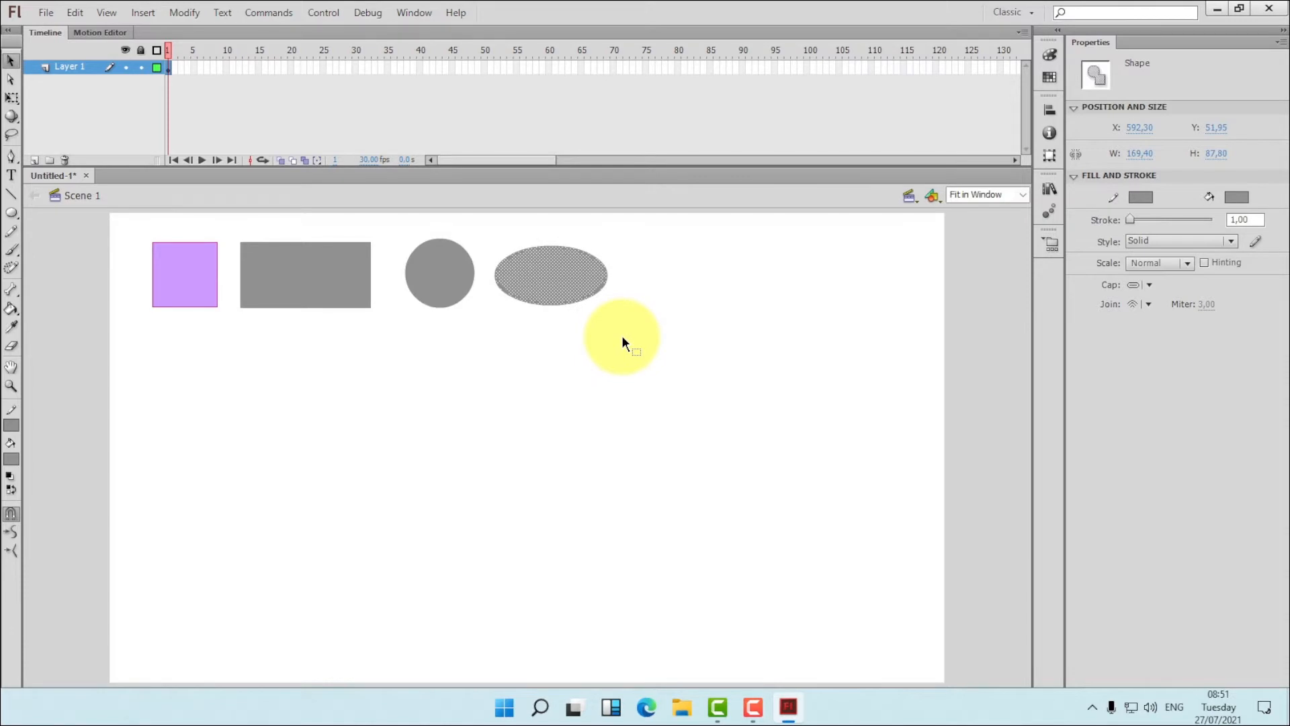
click(622, 342)
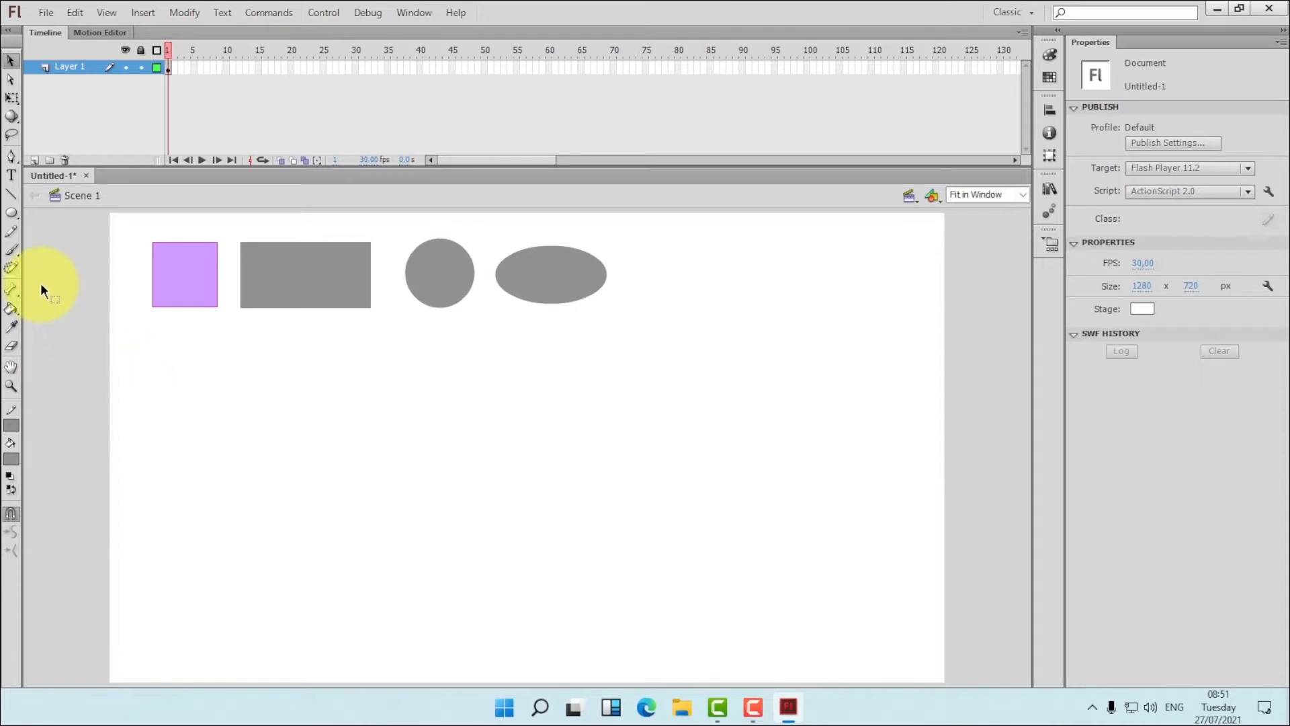
Set the PolyStar tool to the polygon style with 3 sides.
click(16, 213)
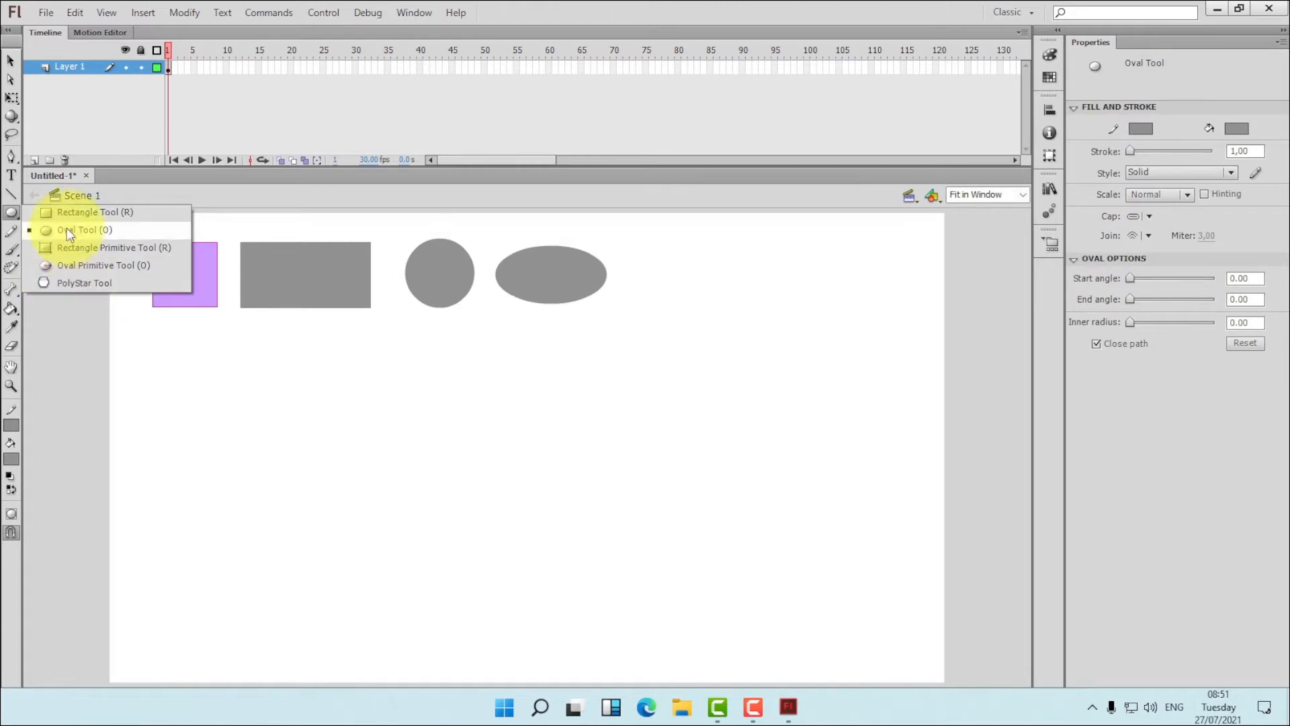
click(70, 284)
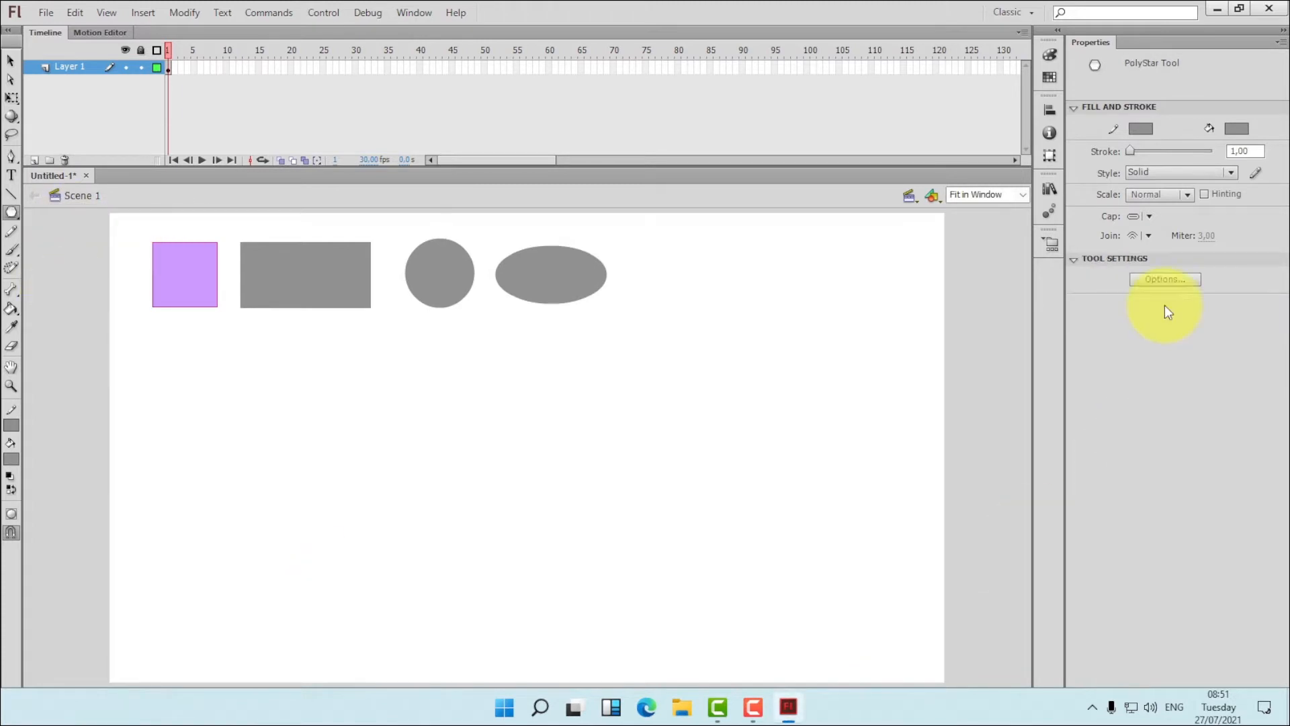
click(1194, 279)
drag(658, 339, 636, 342)
text(6)
key(Return)
click(12, 214)
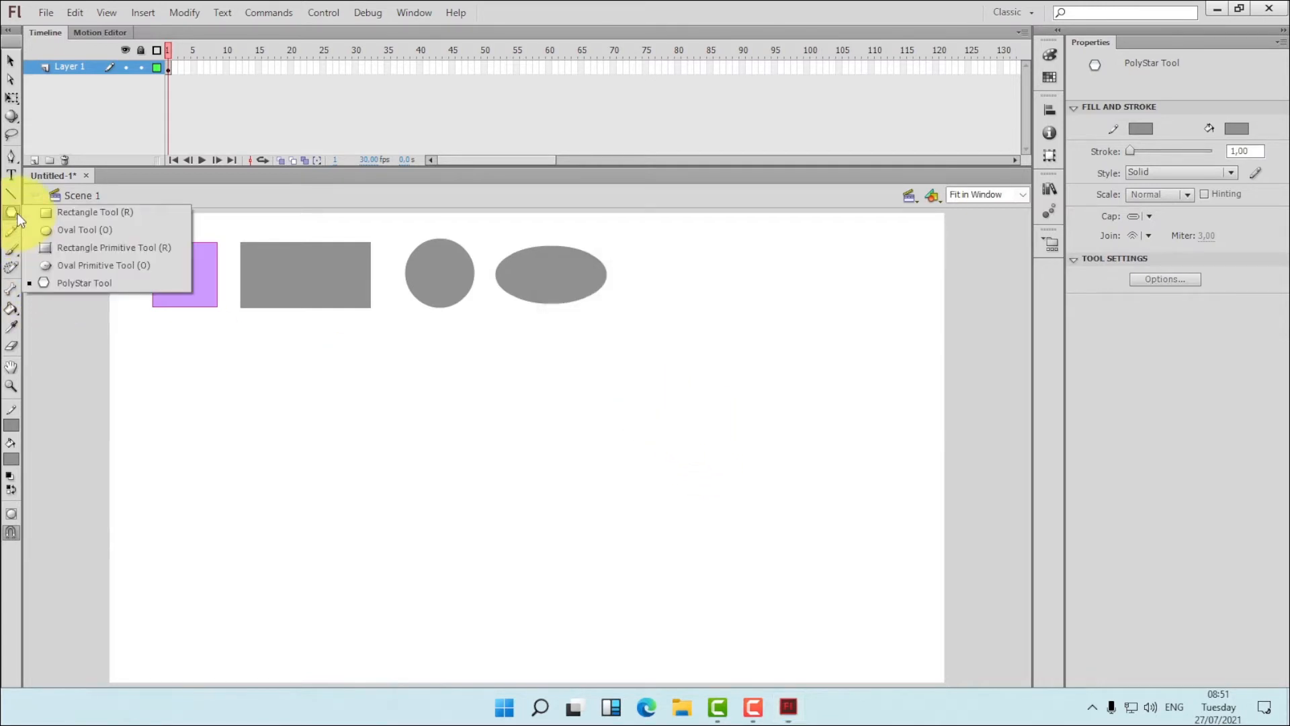
click(85, 283)
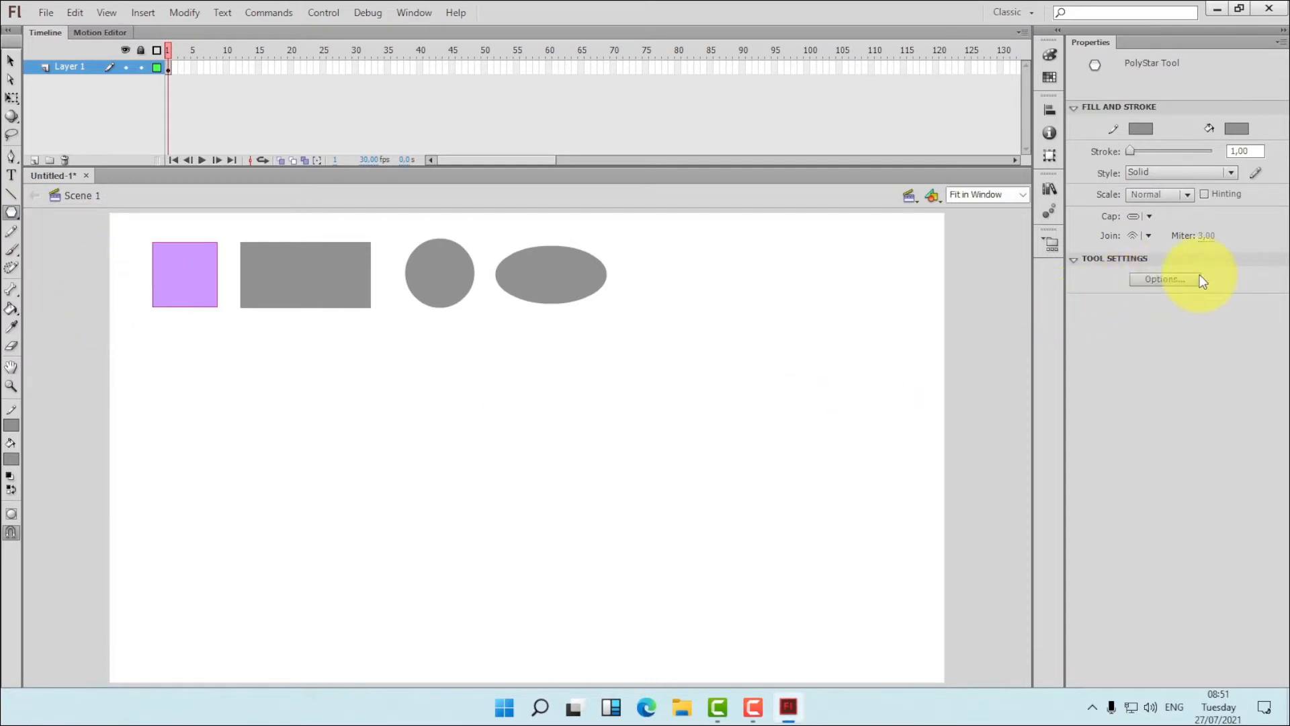
click(1165, 279)
double_click(643, 338)
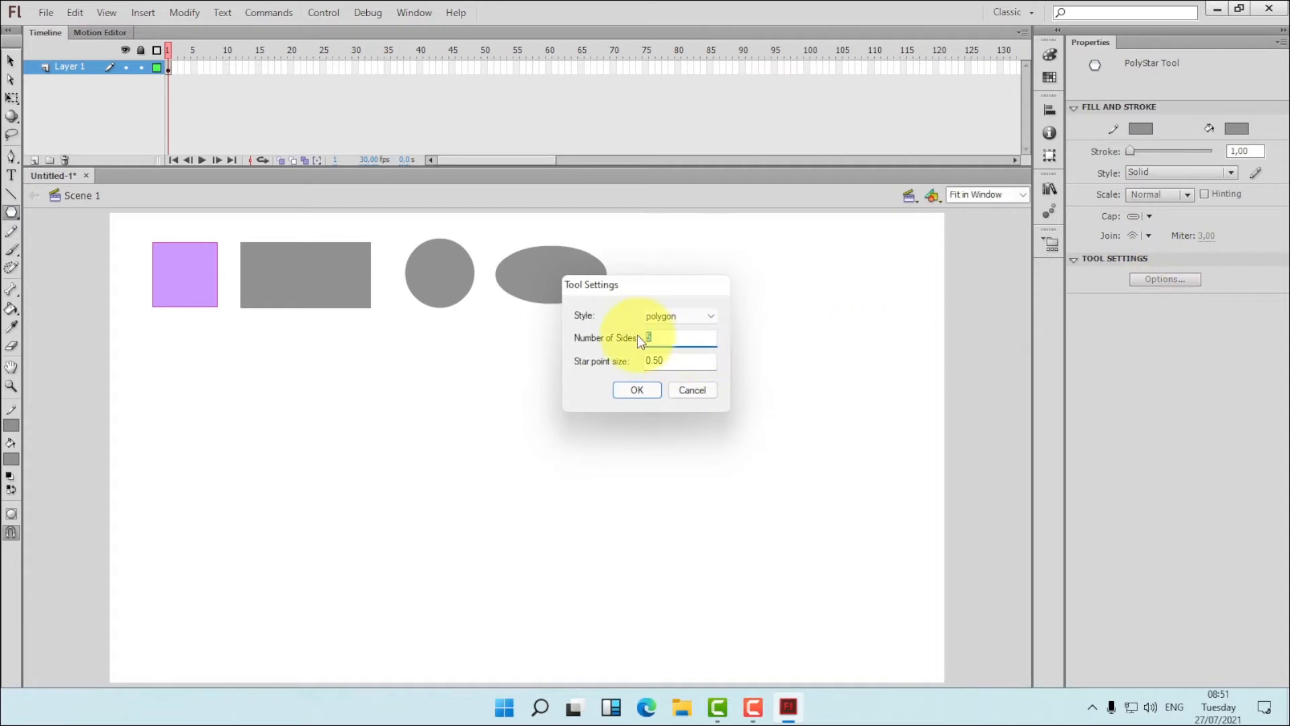
click(649, 391)
Draw an upright grey triangle about 146 px wide and 126 px high beyond the oval, and move it slightly closer to the oval.
drag(691, 288, 739, 313)
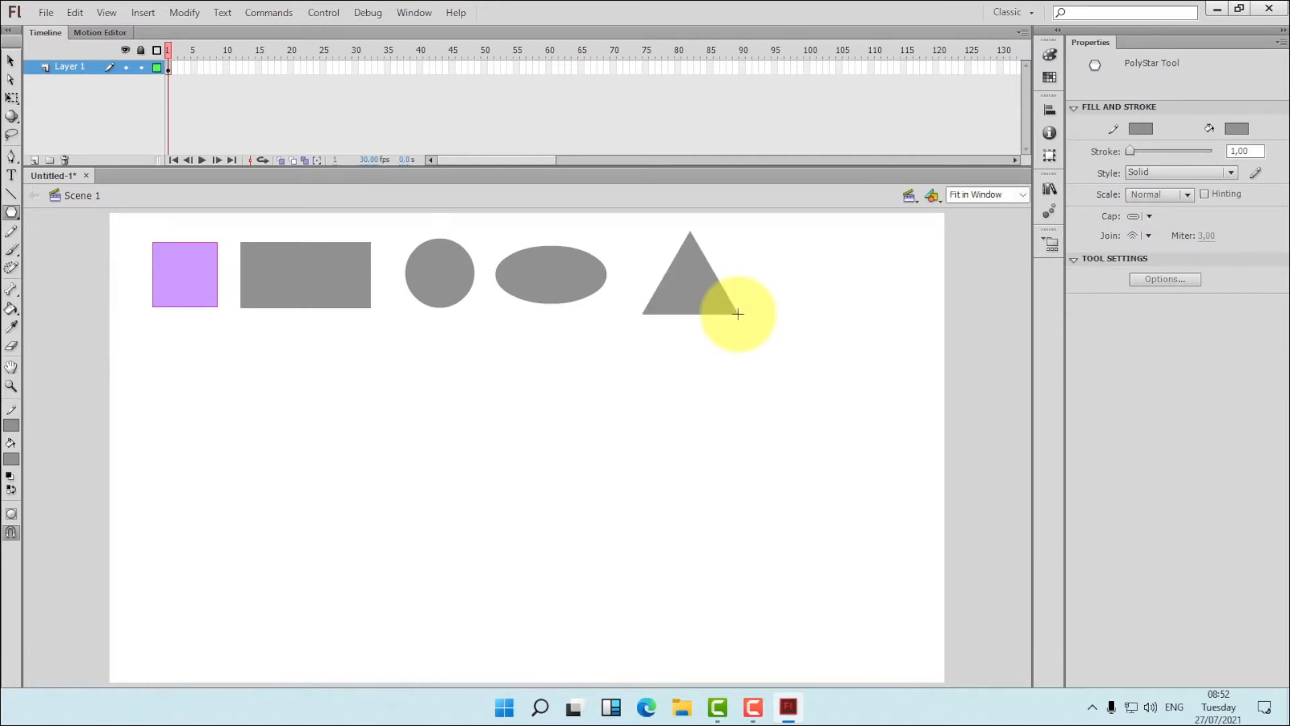
click(11, 63)
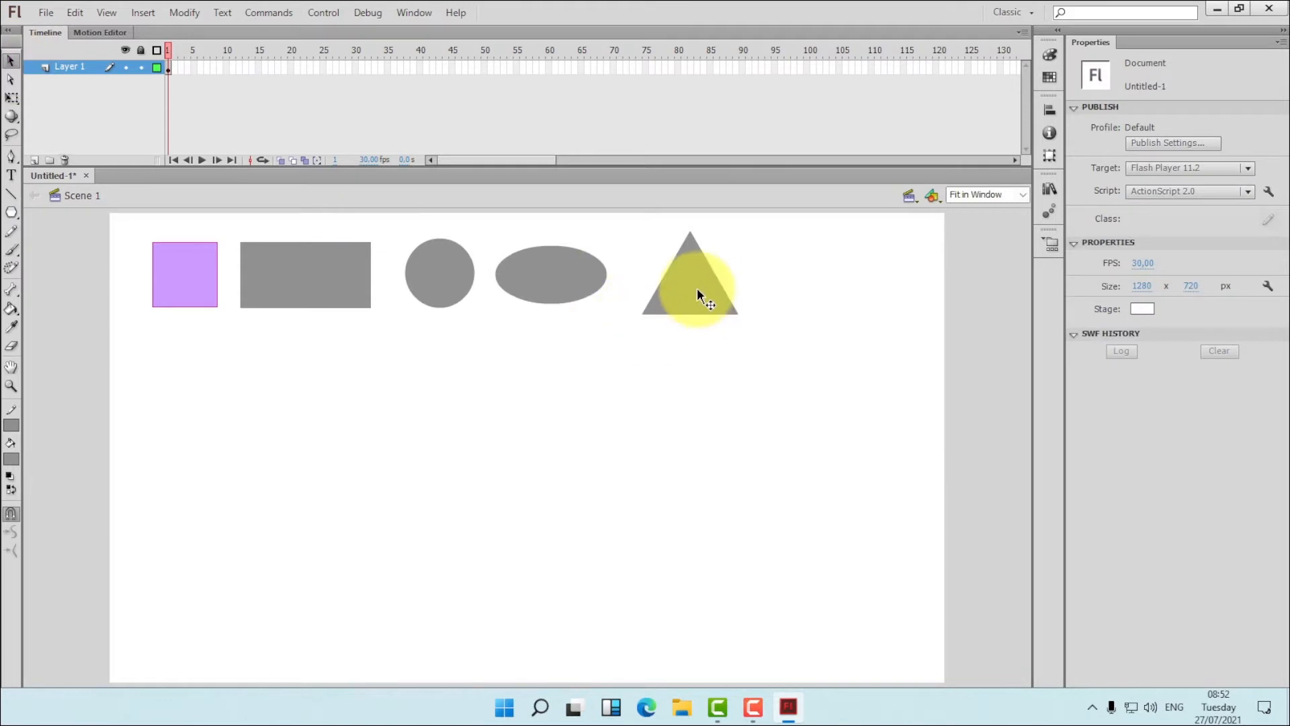
drag(707, 287, 681, 291)
click(805, 350)
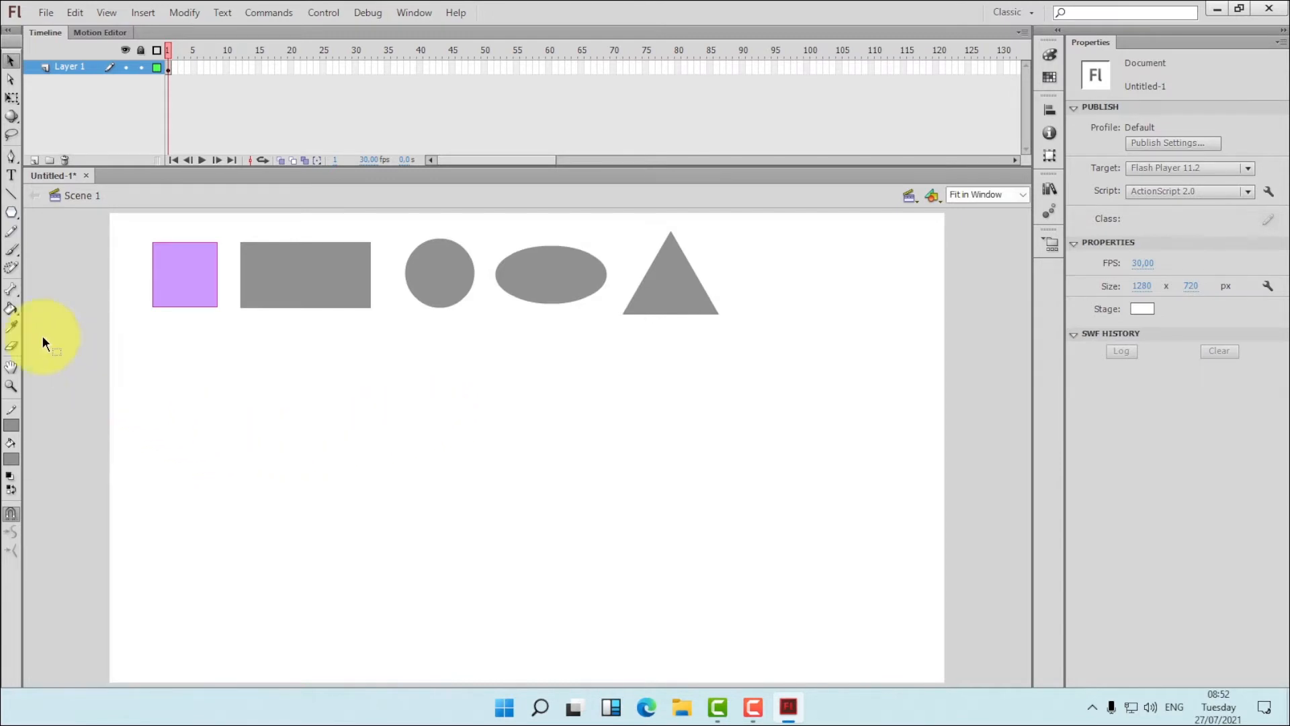
Draw a grey rectangle about 167 px wide and 137 px high to the right of the triangle.
drag(12, 212, 66, 211)
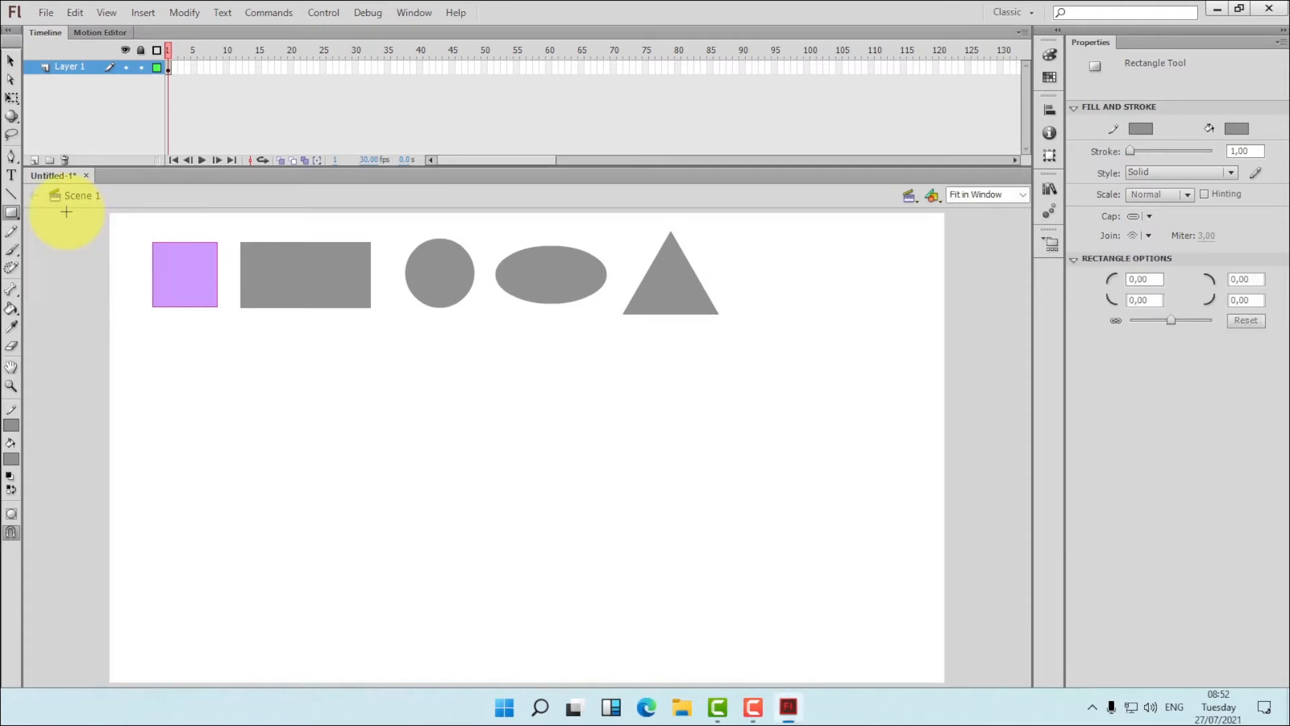
drag(741, 232, 837, 314)
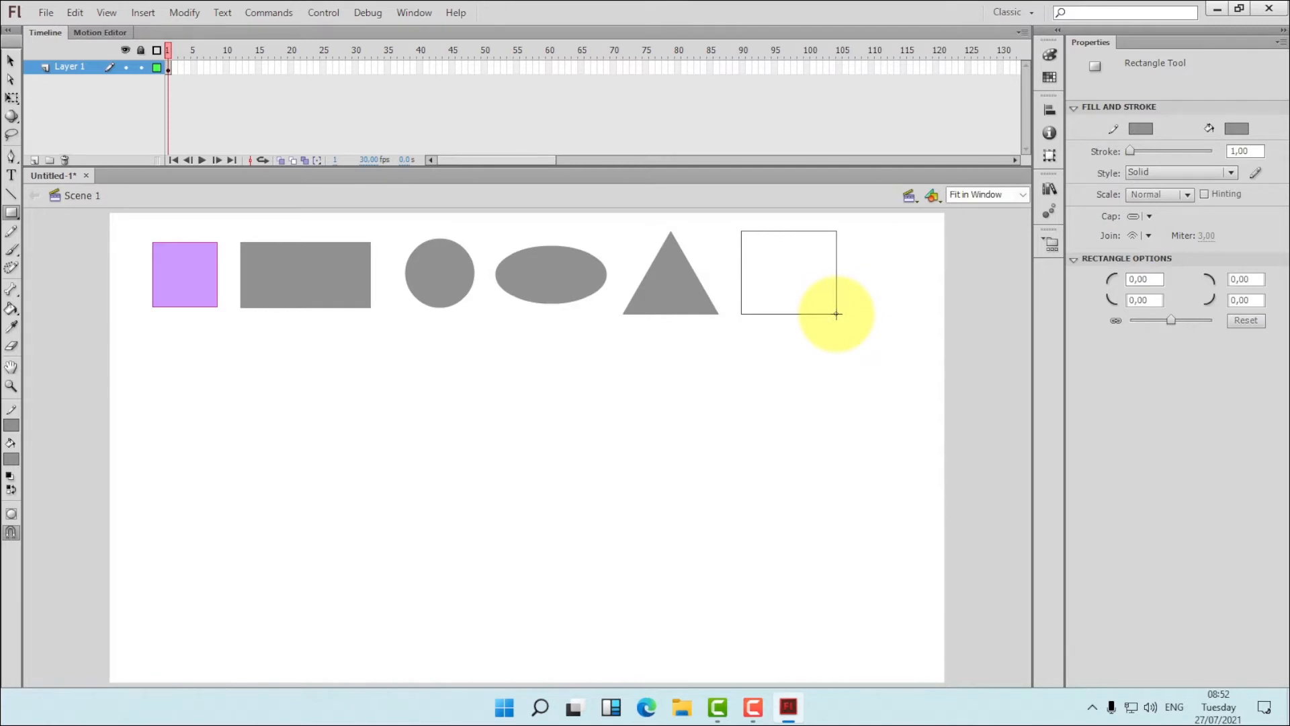
drag(836, 314, 852, 321)
drag(850, 321, 850, 320)
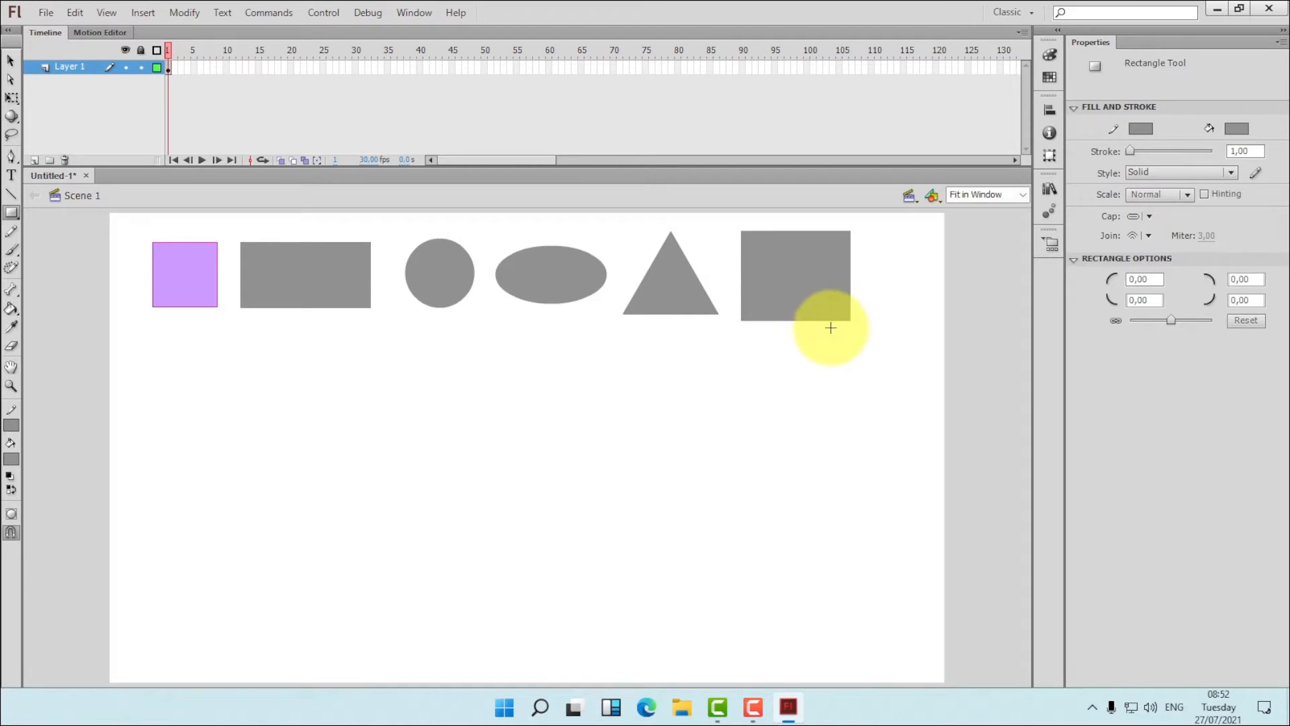
Move the whole new rectangle, fill and outline together, slightly up so its lower edge lines up with the triangle's base.
click(11, 60)
drag(724, 218, 927, 349)
click(926, 354)
click(825, 293)
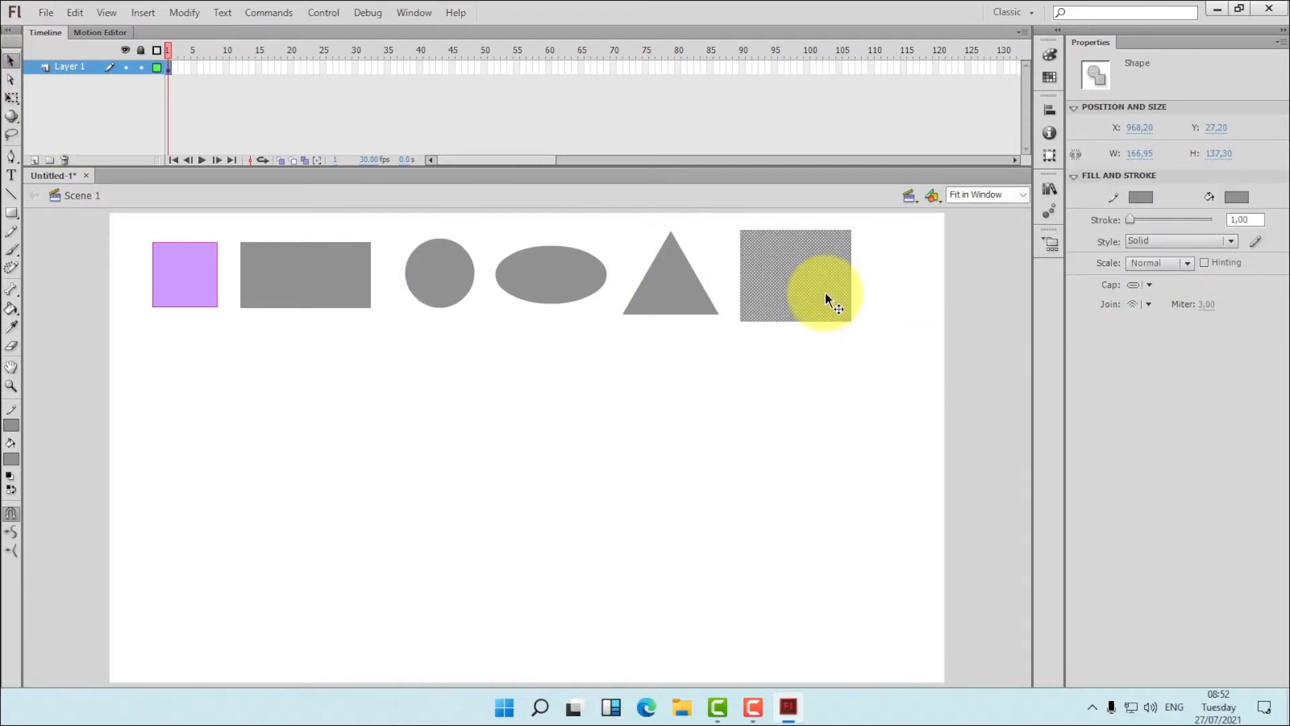
drag(821, 293, 821, 291)
click(844, 367)
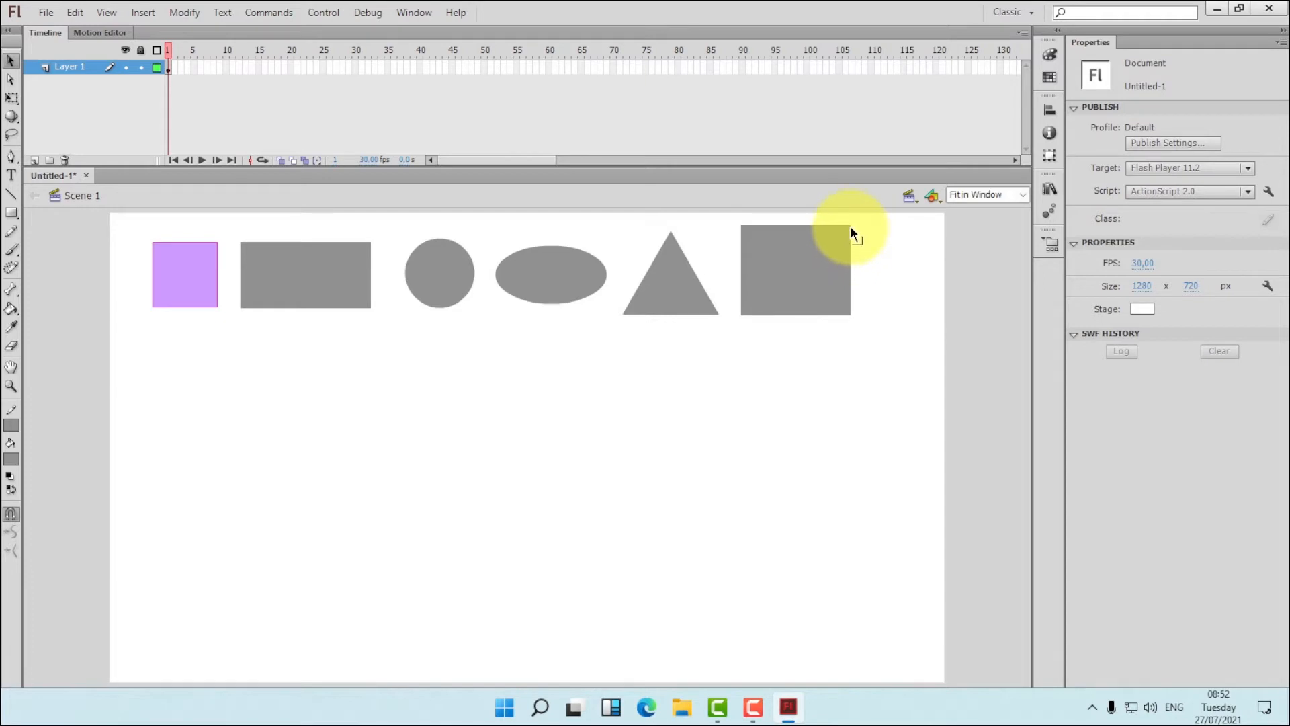
Reshape the rightmost rectangle into a right-angled triangle about 135 px wide and 124 px high by pulling its upper-right corner inward.
drag(850, 225, 794, 276)
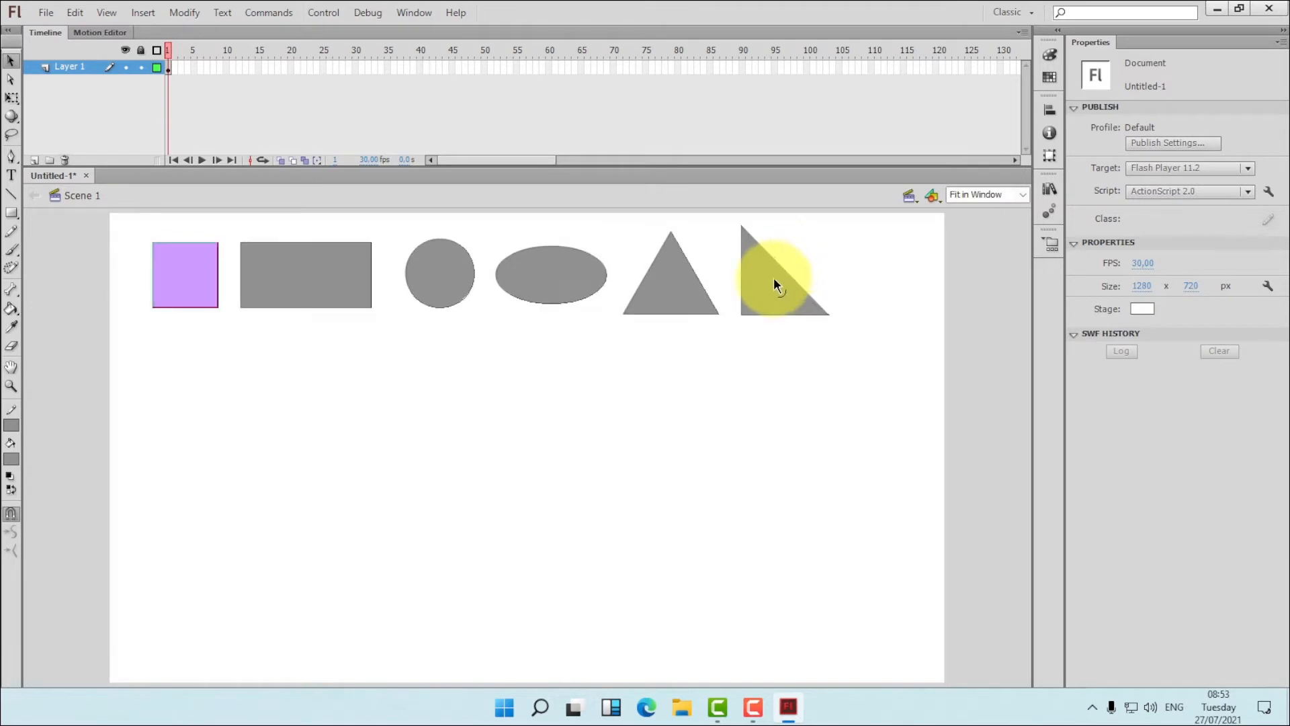
mouse_move(785, 284)
mouse_down()
mouse_move(841, 230)
mouse_move(773, 271)
mouse_up()
key(ctrl+z)
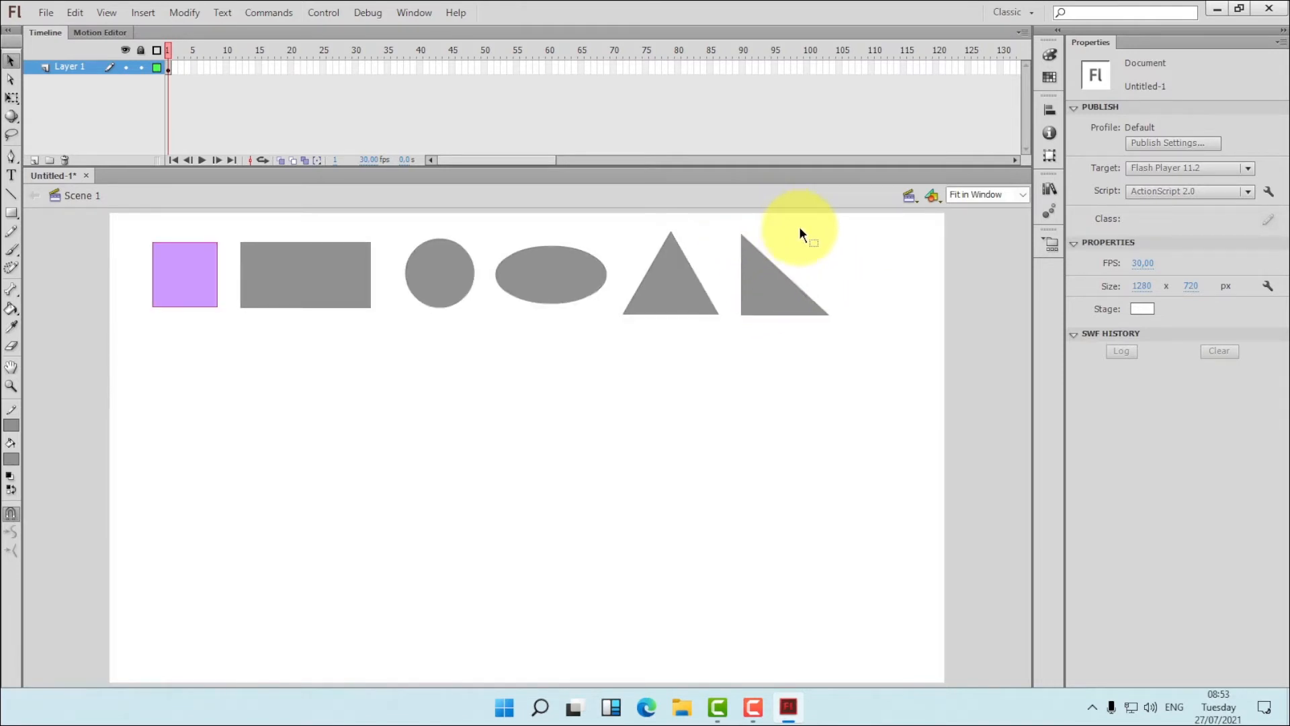
Set the upright triangle's height to 100 px, with its fill and outline selected together.
click(681, 268)
click(687, 336)
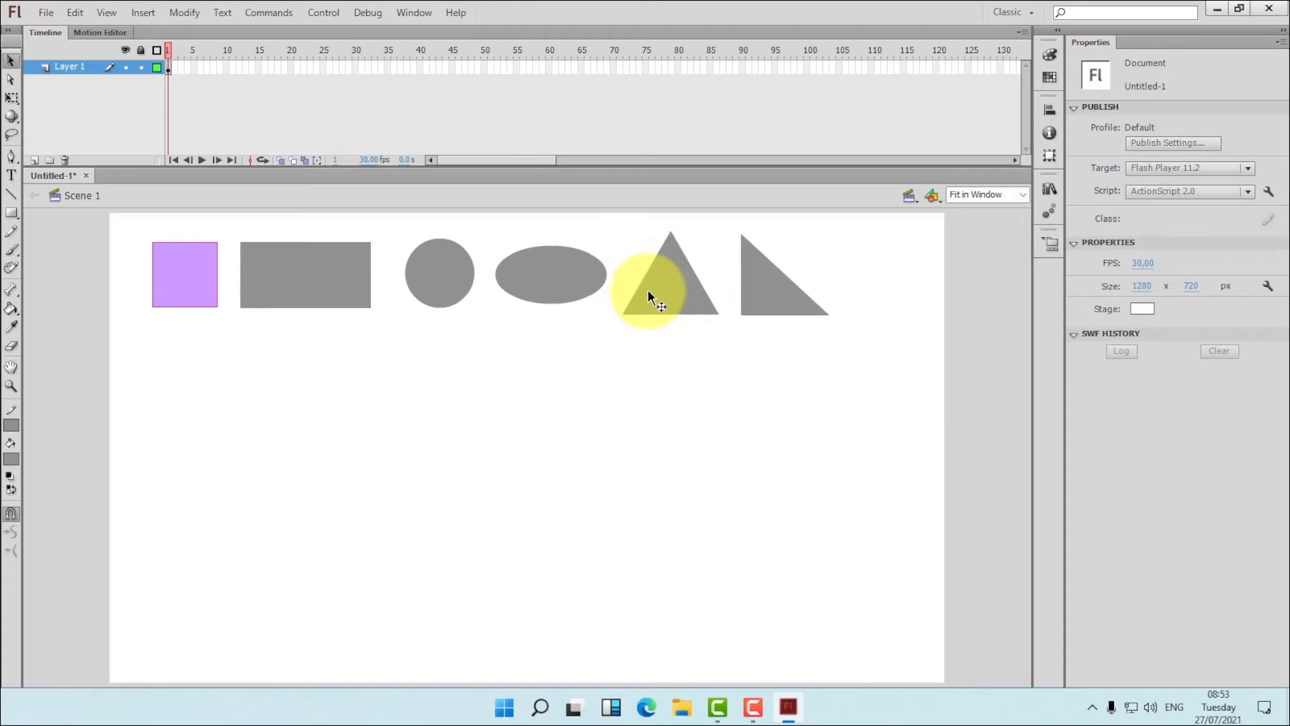
drag(722, 343, 716, 342)
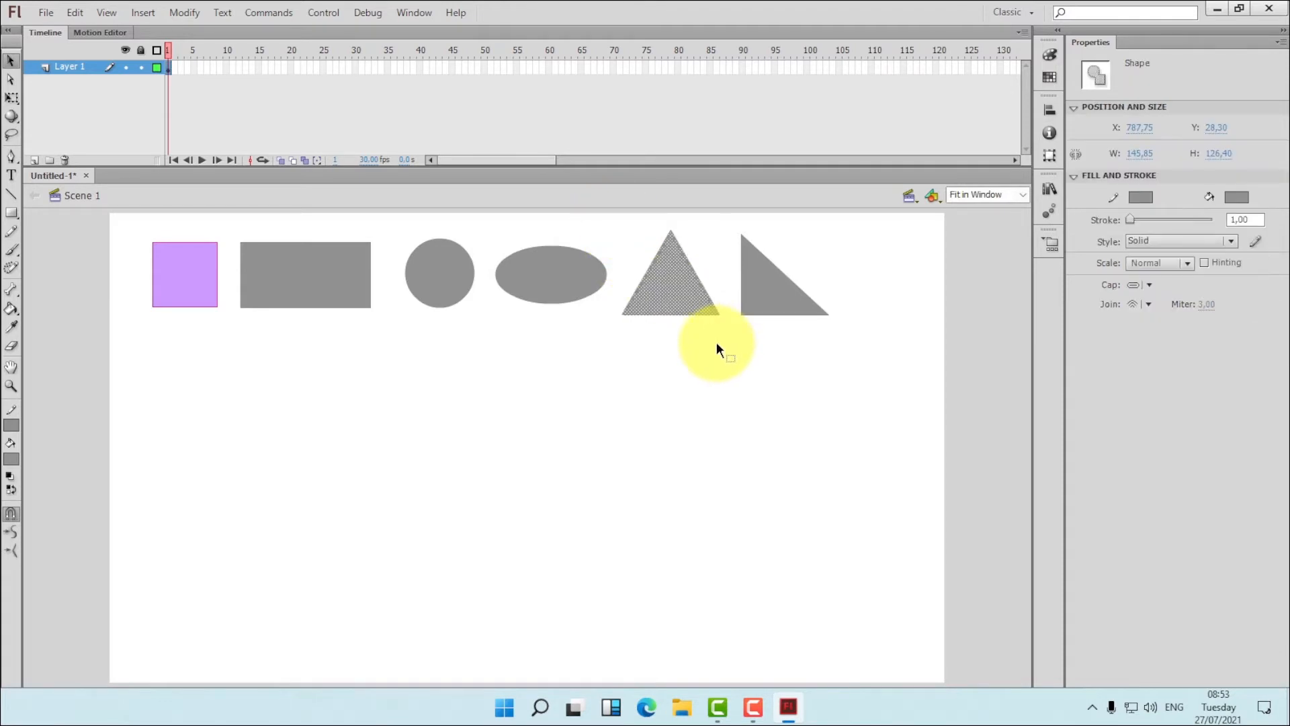
click(1216, 152)
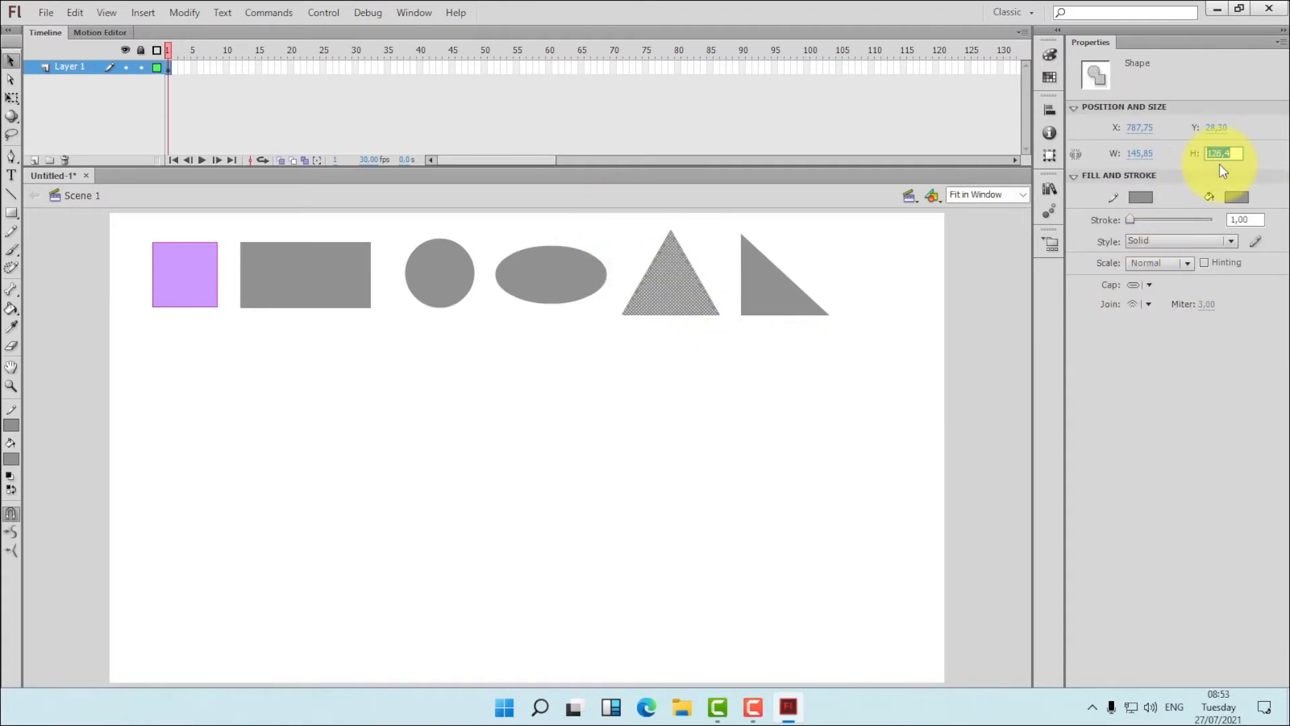
key(Return)
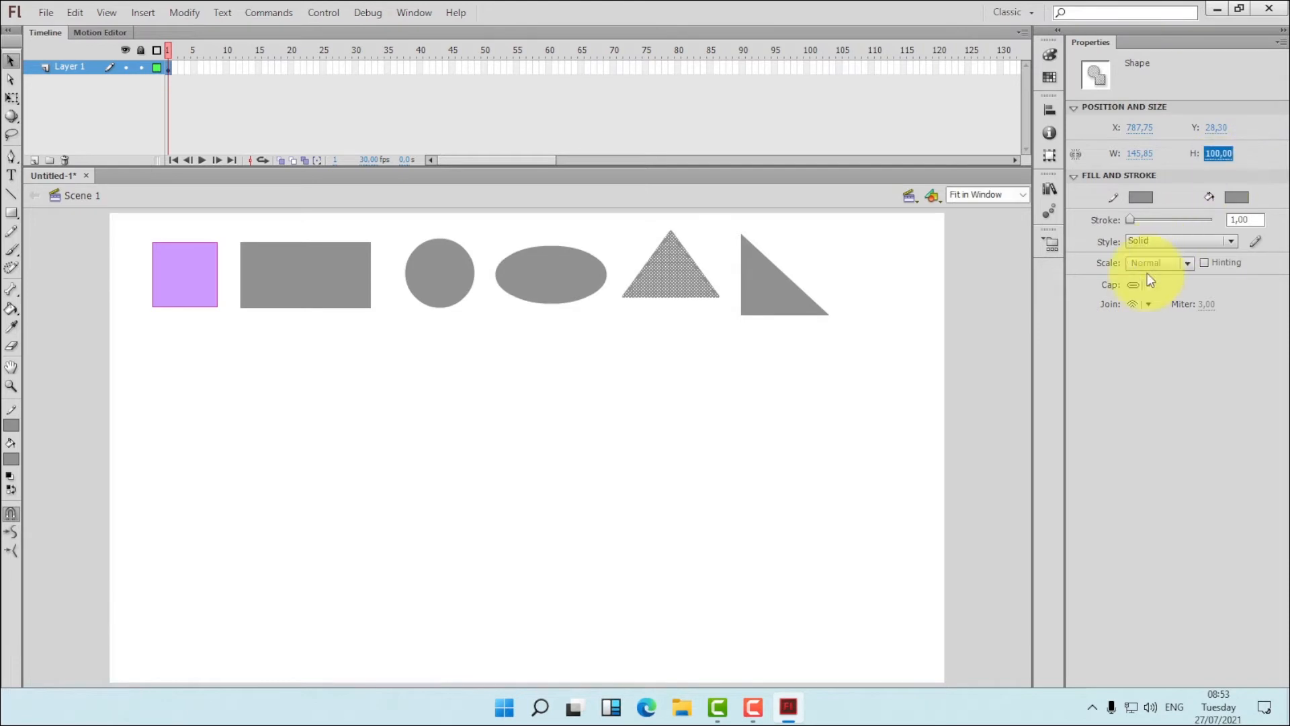
click(873, 397)
Set the right-angled triangle's height to 100 px.
click(801, 307)
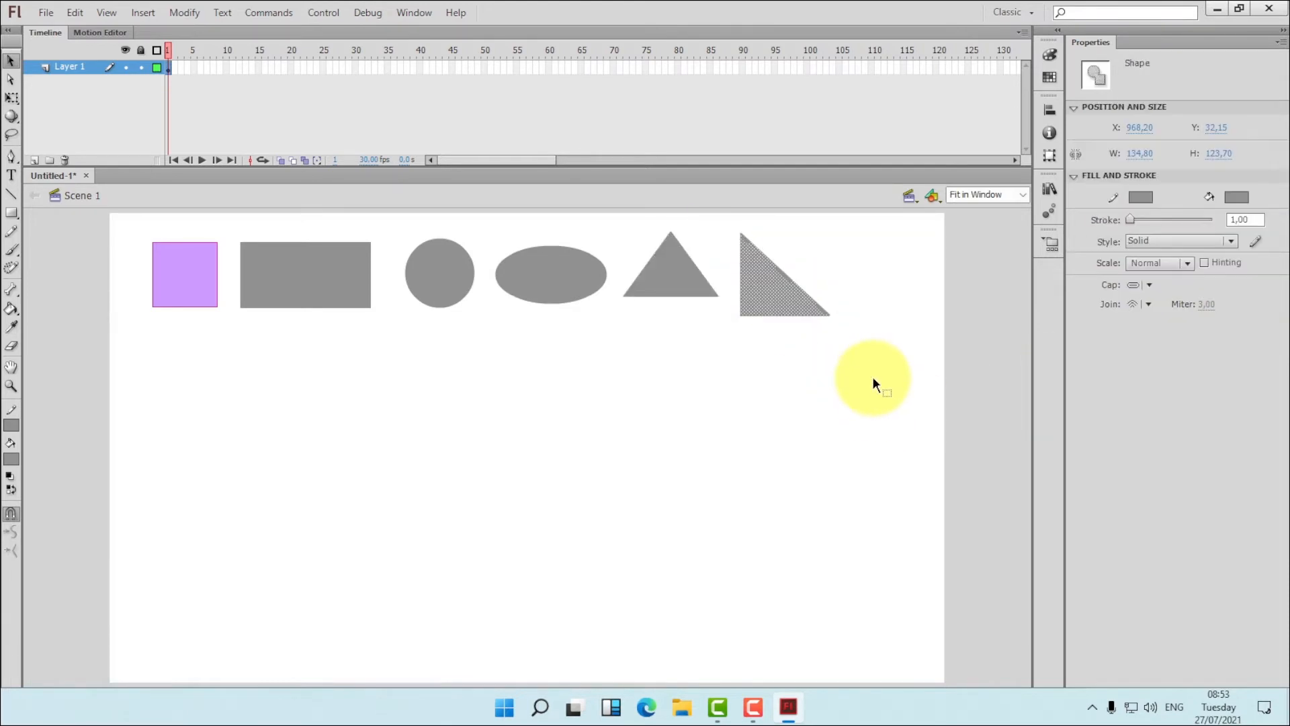
click(1220, 153)
text(100)
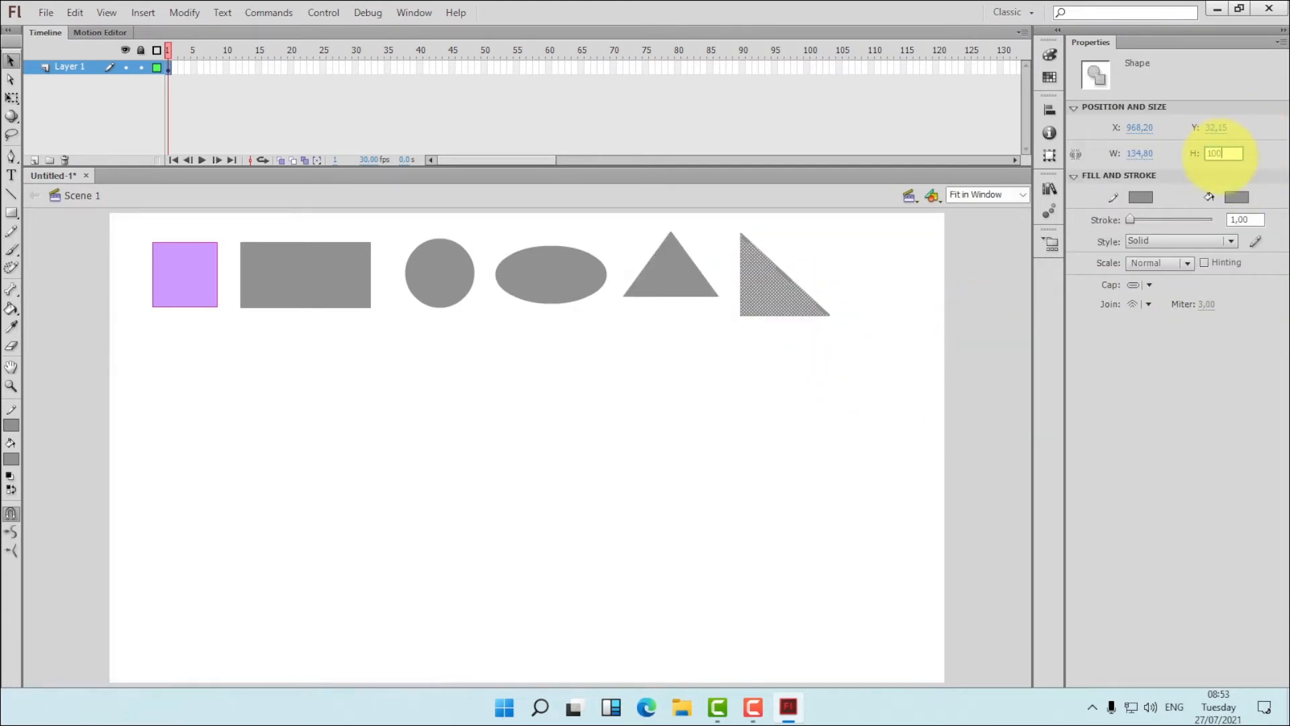
key(Return)
click(857, 366)
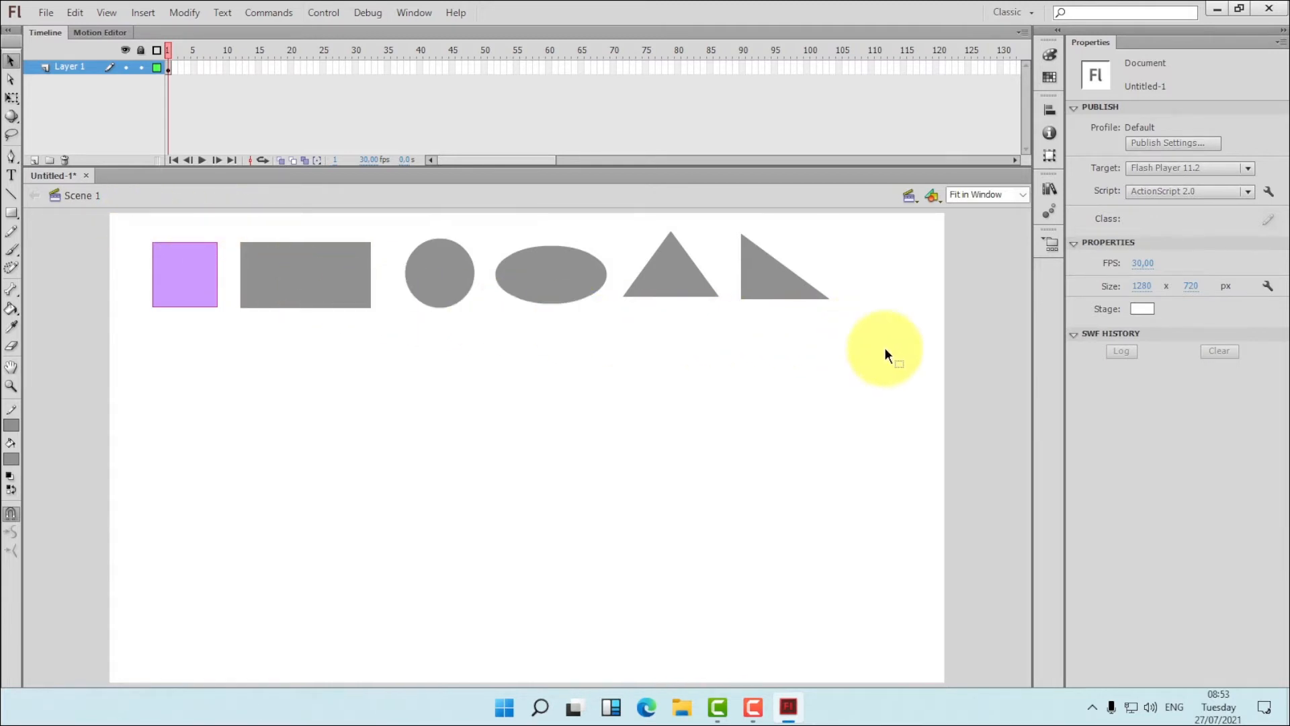
Align the top edges of all six shapes, and shorten the right-angled triangle's base by pulling its sharp lower corner inward.
drag(884, 348, 919, 352)
click(1050, 110)
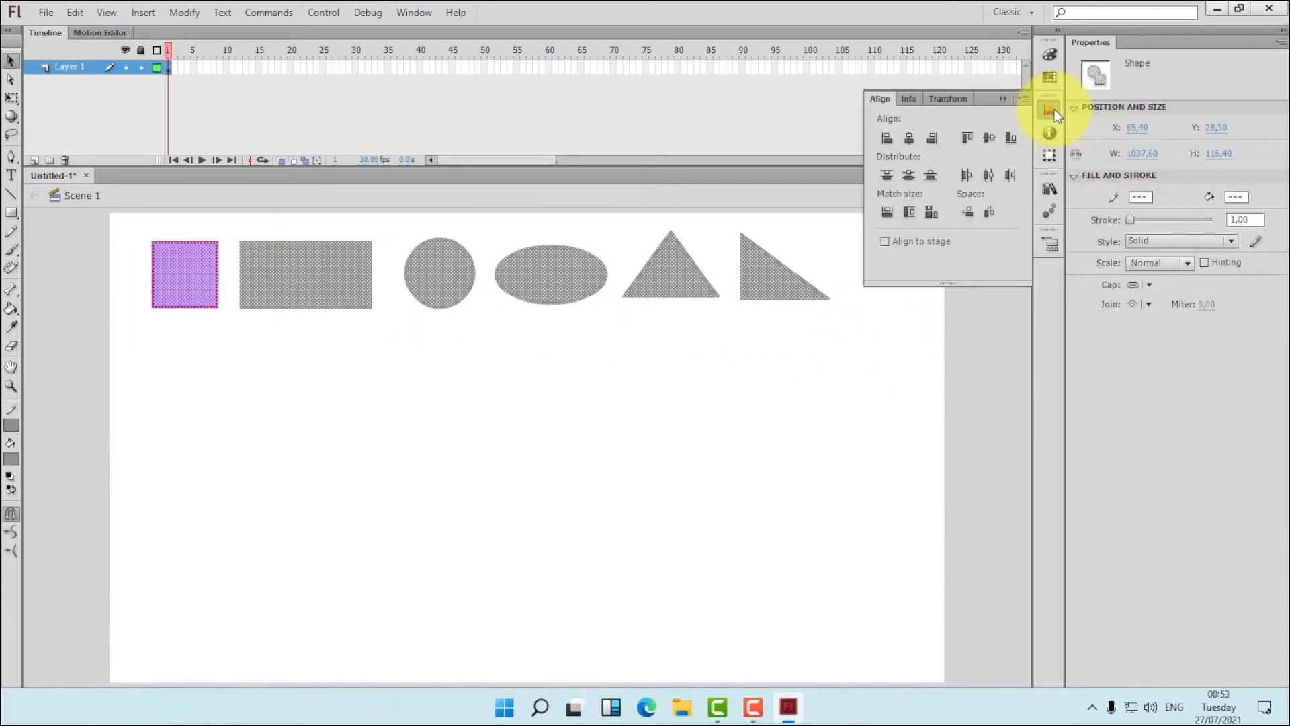
click(968, 138)
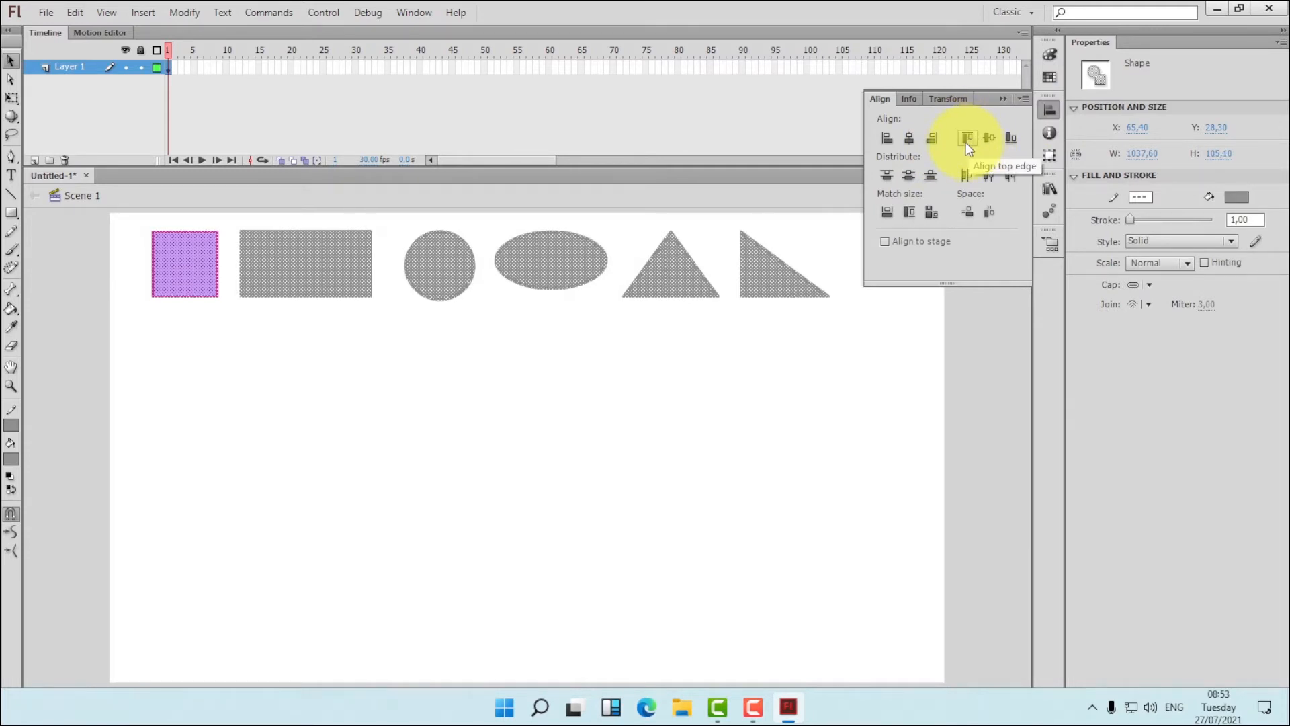
click(882, 365)
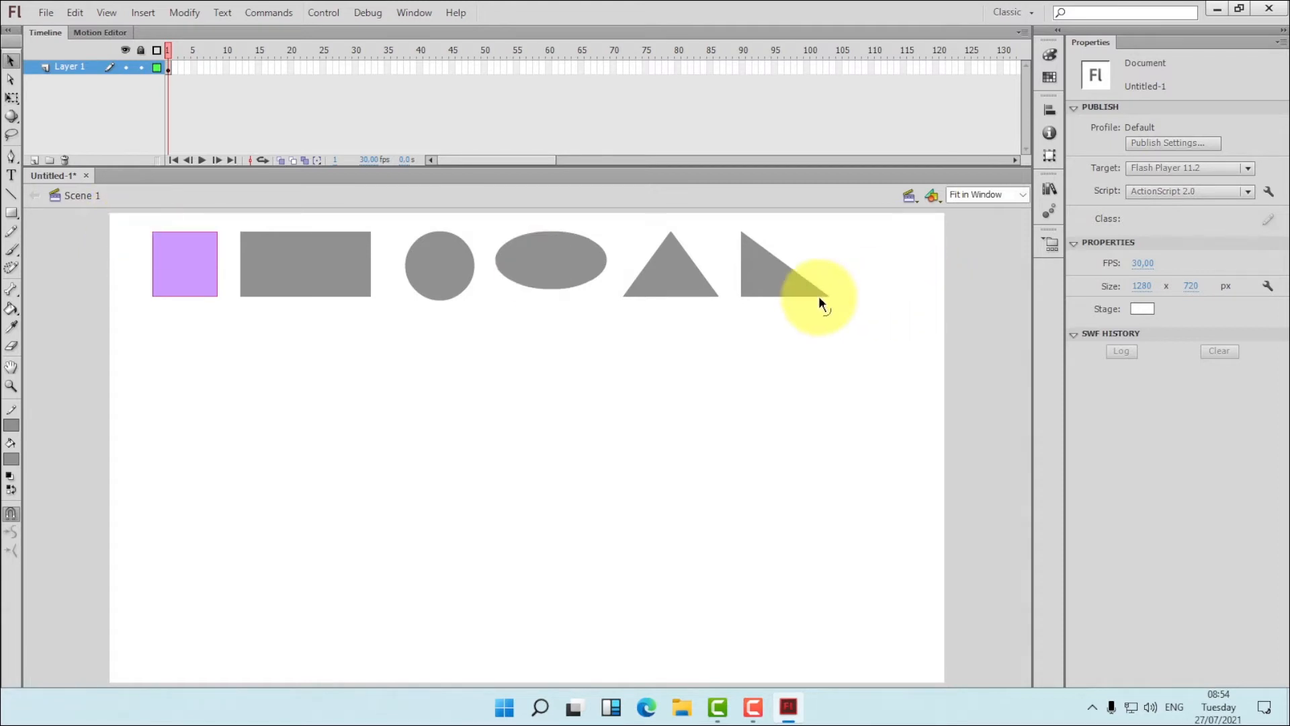
drag(827, 299, 810, 296)
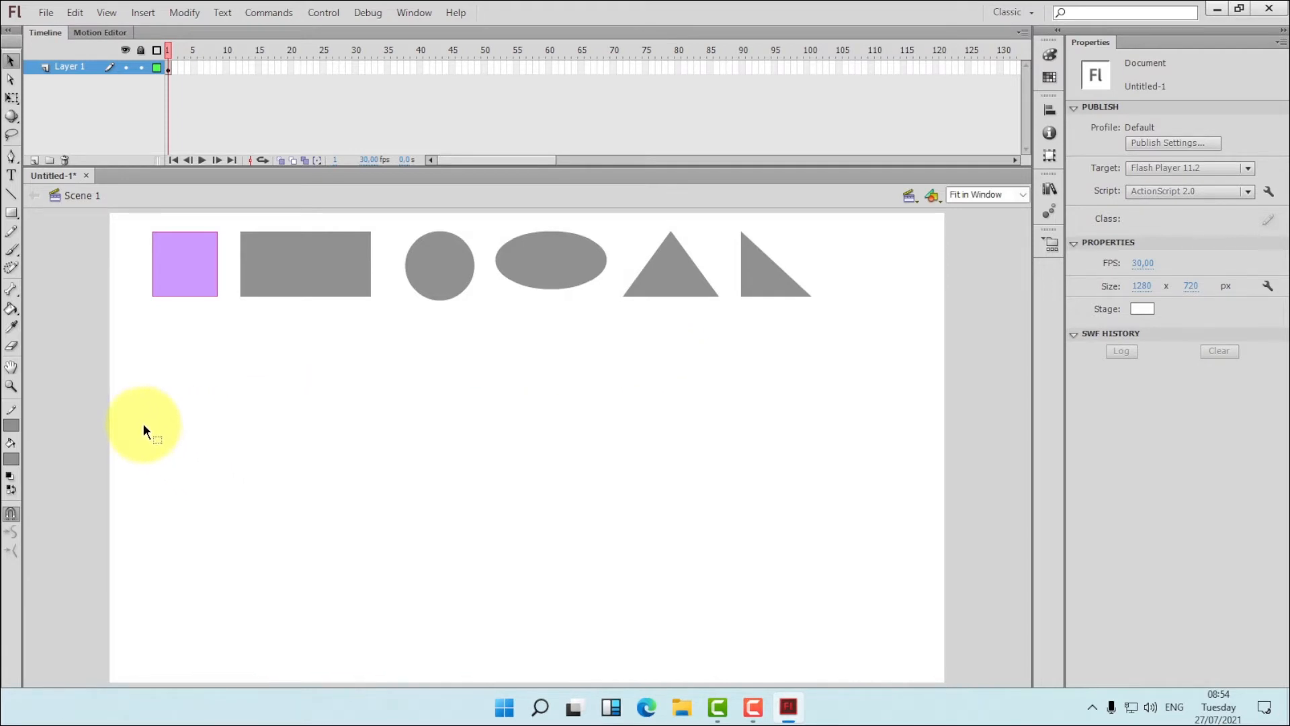
Draw a rectangle about 166 px wide below the purple square and set its height to 100 px.
click(12, 214)
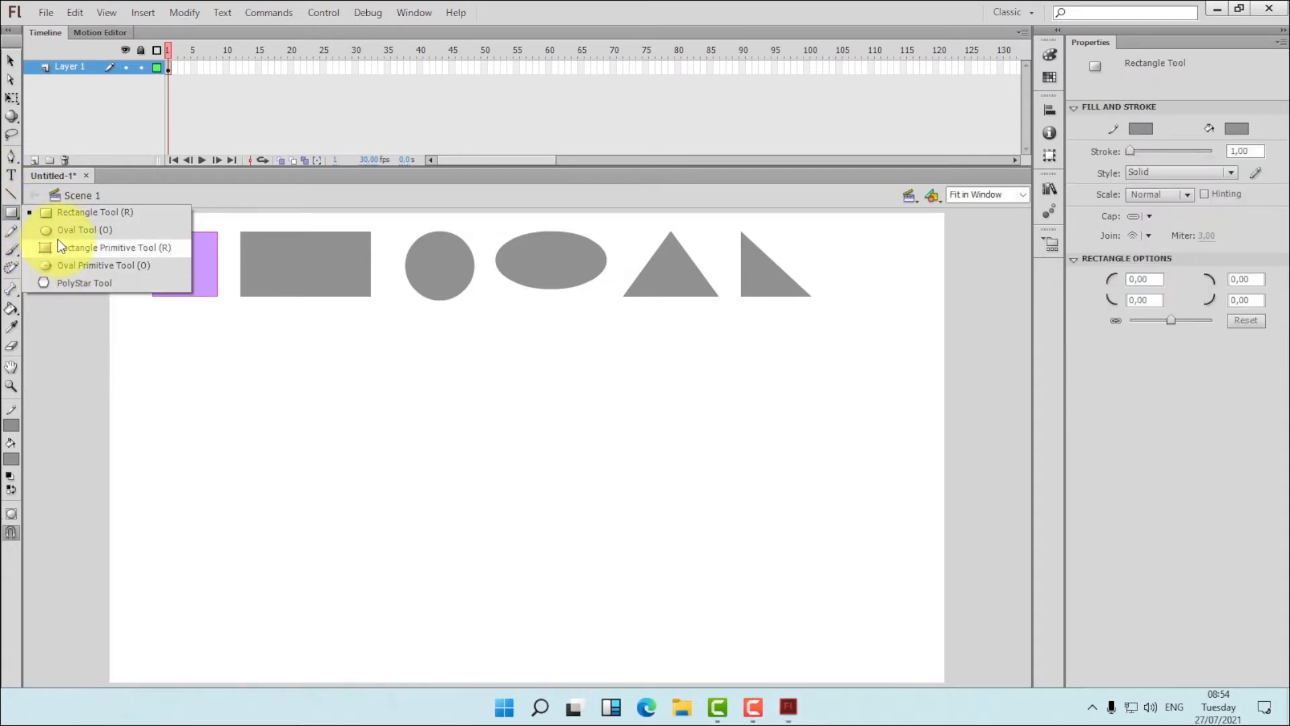
click(62, 214)
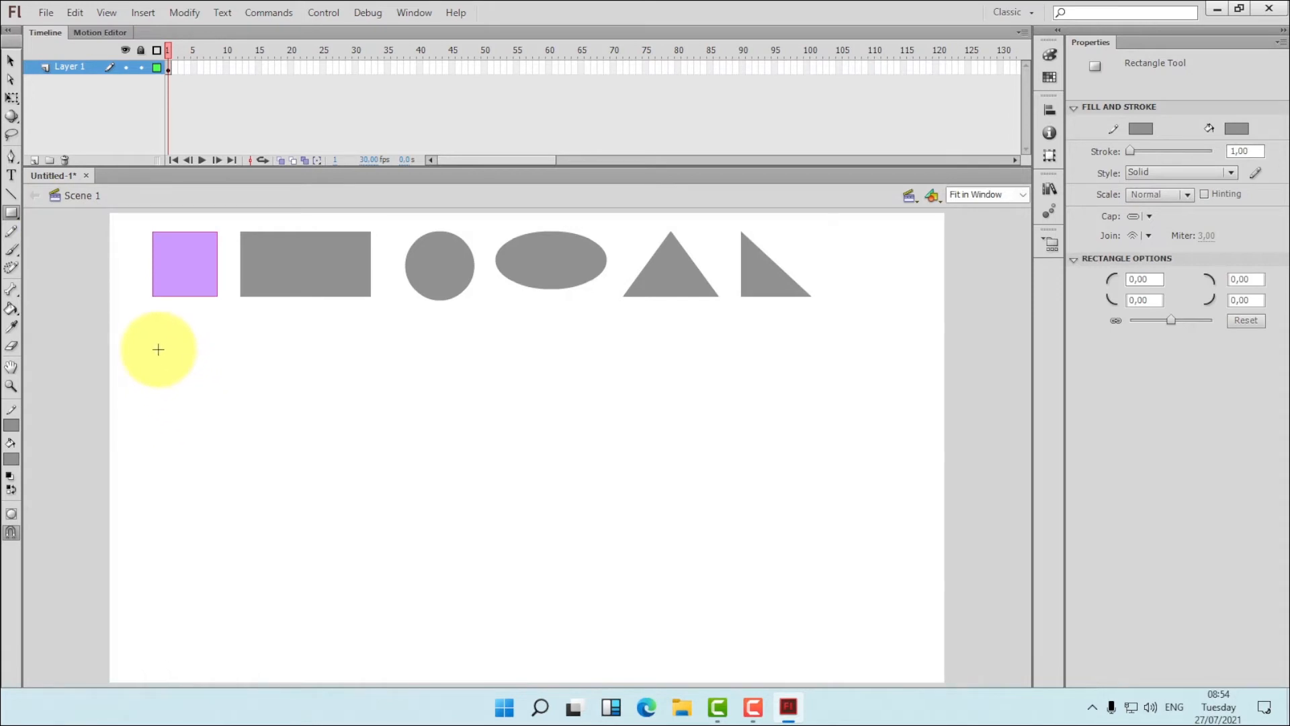
drag(152, 353, 260, 424)
click(12, 61)
drag(139, 339, 383, 487)
click(1219, 153)
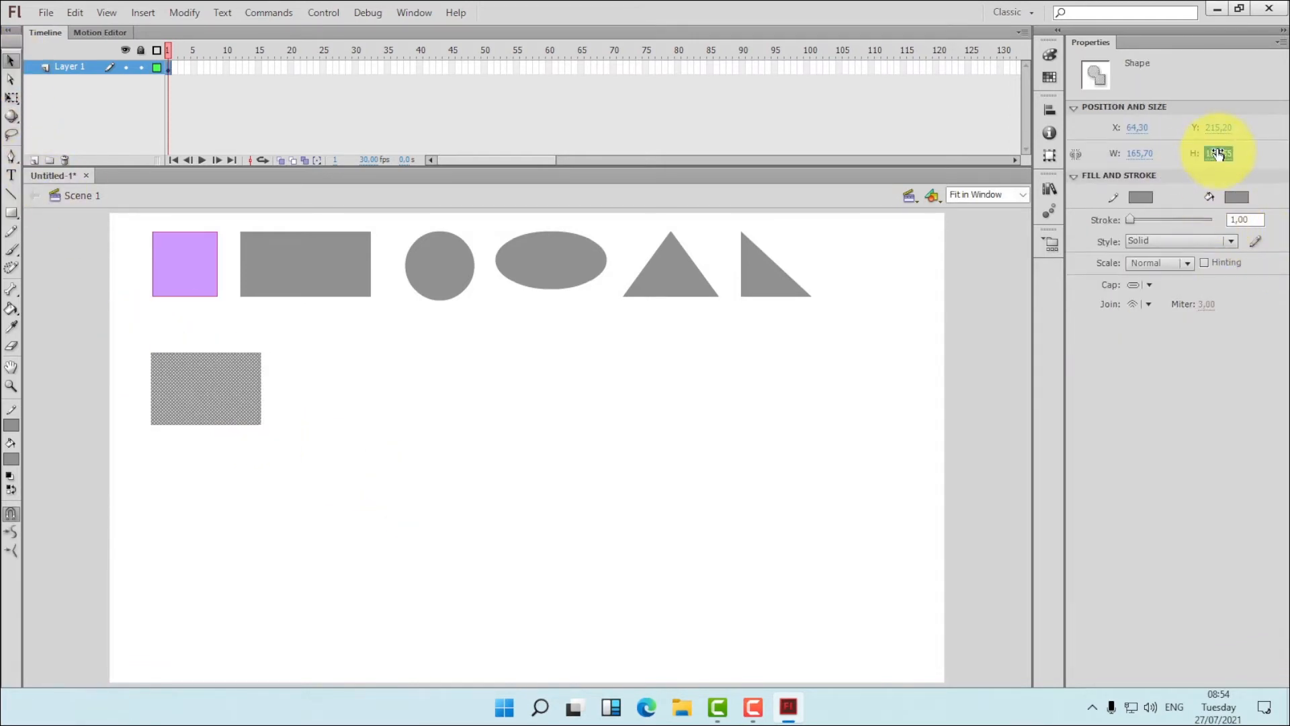
text(100)
key(Return)
click(277, 476)
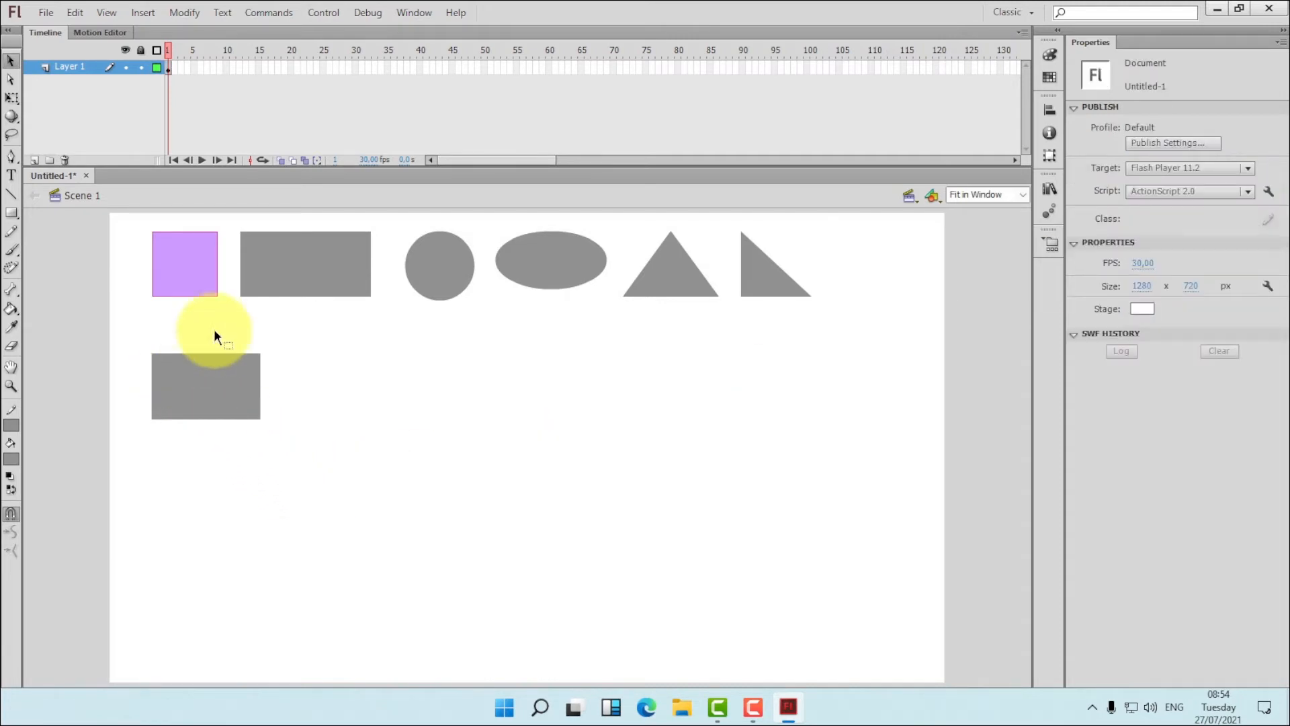
Reshape the new rectangle into a symmetrical trapezoid by pulling its upper corners inward and its lower corners slightly outward.
drag(151, 356, 234, 354)
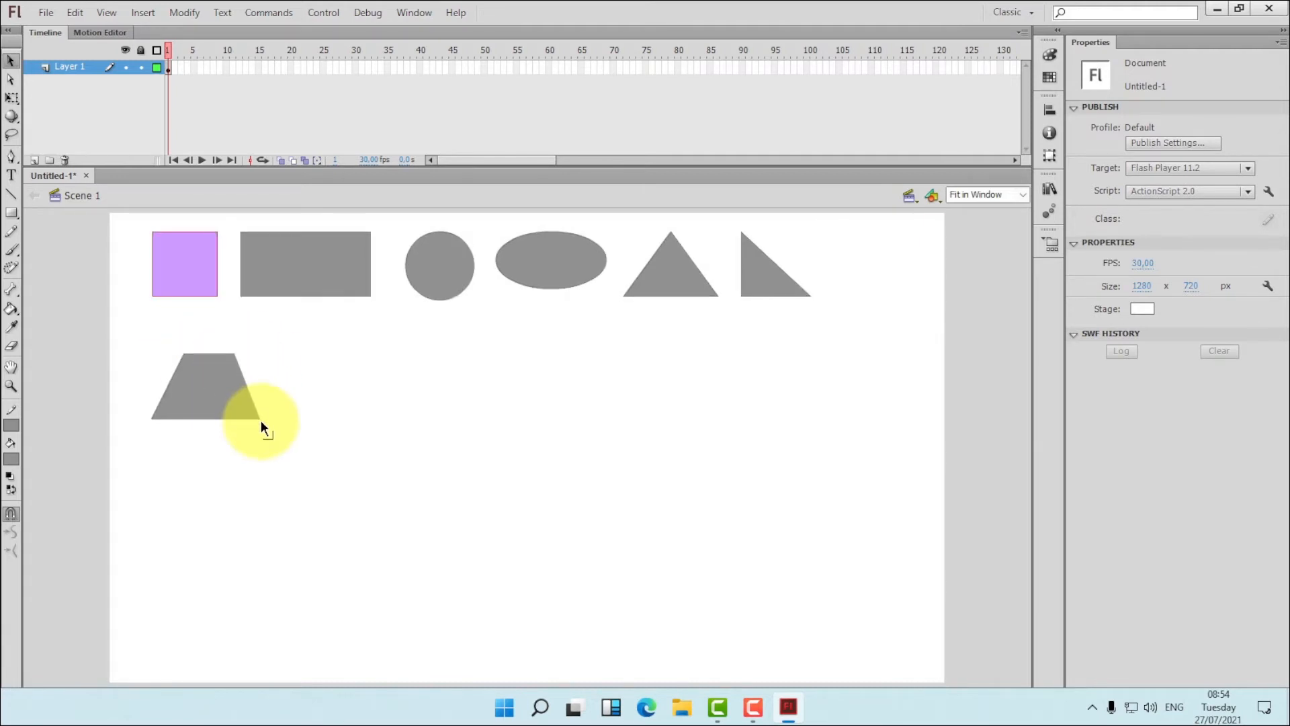
drag(259, 419, 266, 419)
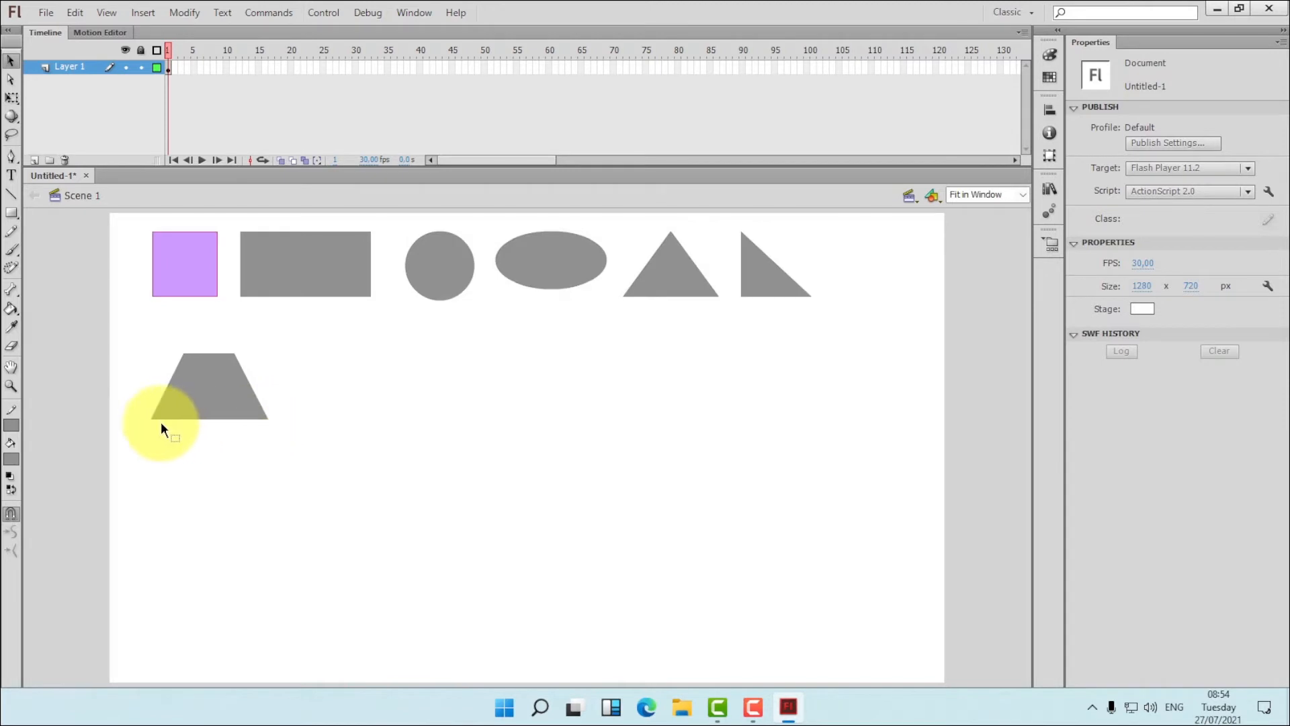
drag(151, 418, 146, 418)
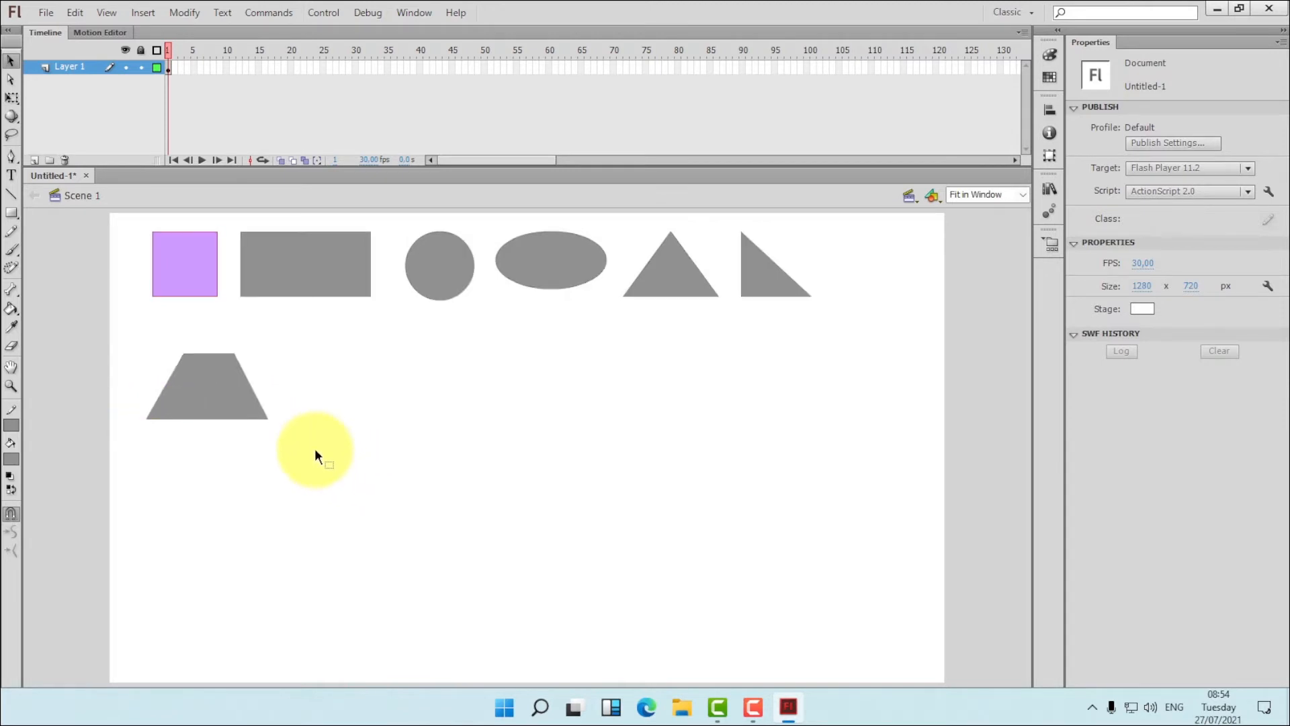
drag(266, 417, 273, 417)
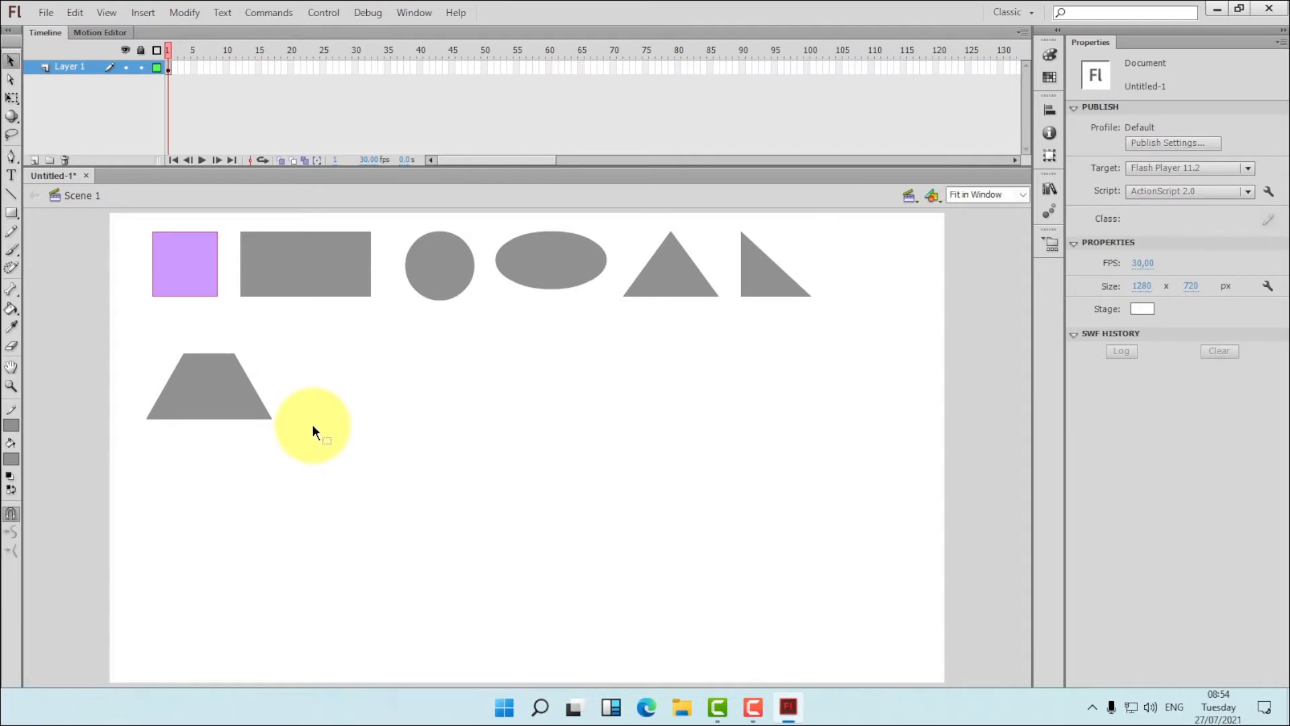
drag(234, 357, 228, 352)
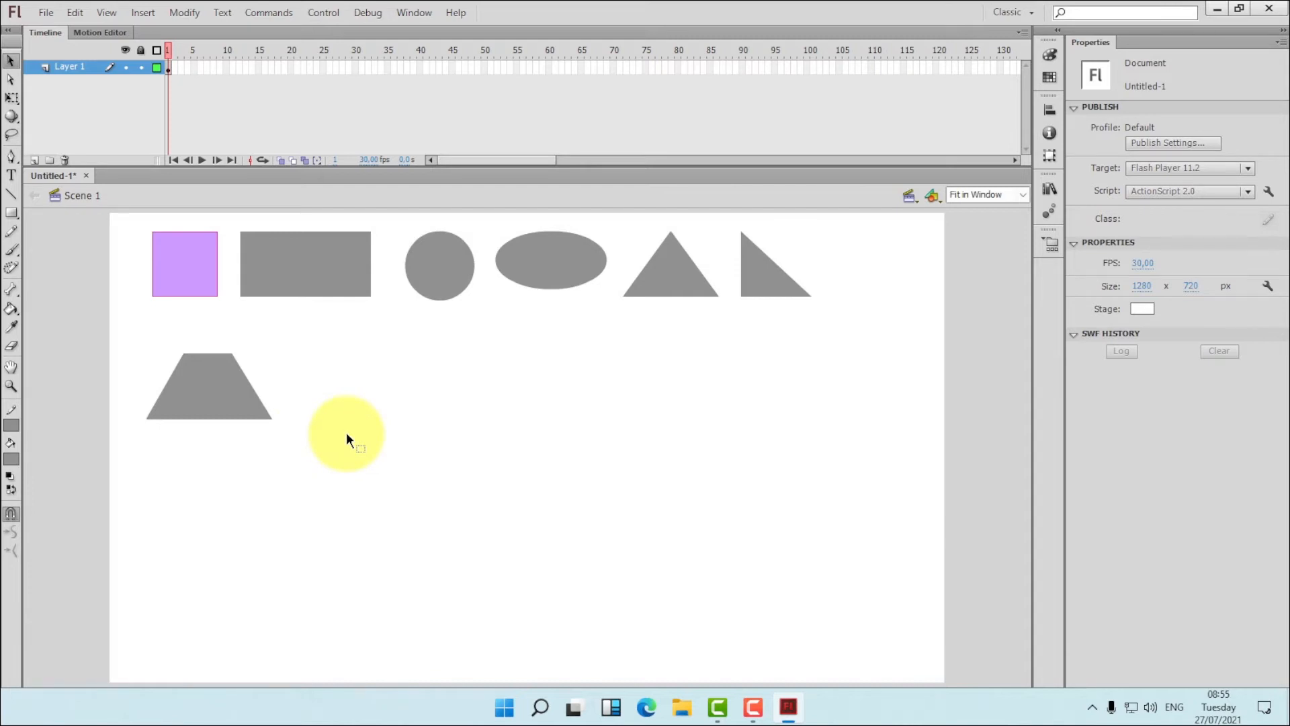
Draw a rectangle beside the trapezoid and set its fill and outline to 100 px wide and 100 px high.
click(11, 212)
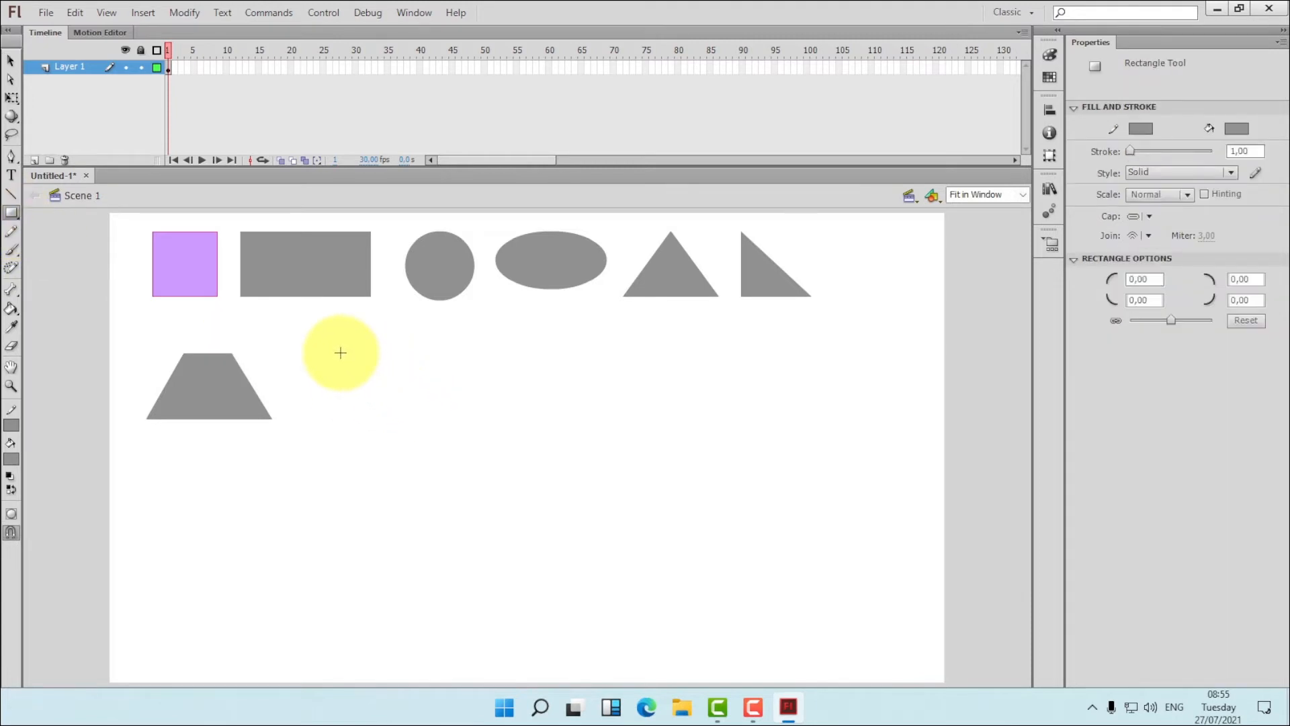
drag(340, 352, 427, 420)
click(12, 64)
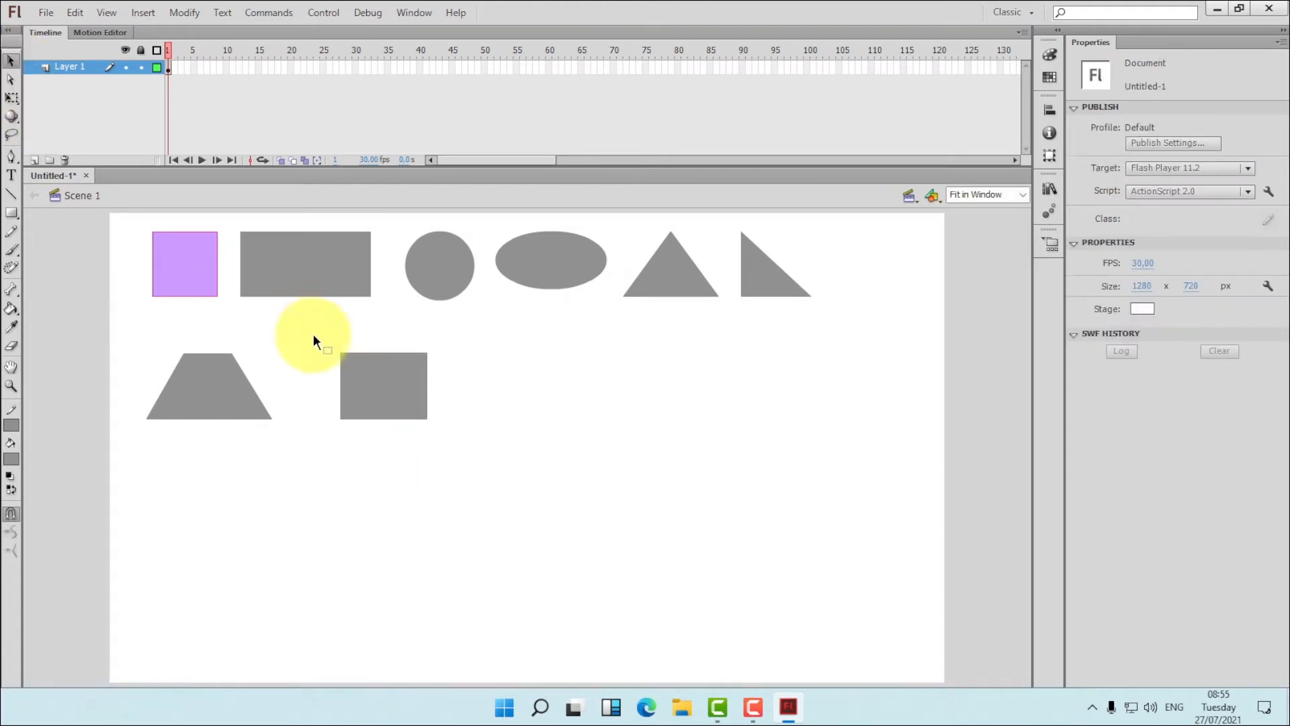
drag(313, 333, 575, 528)
click(1142, 154)
text(15)
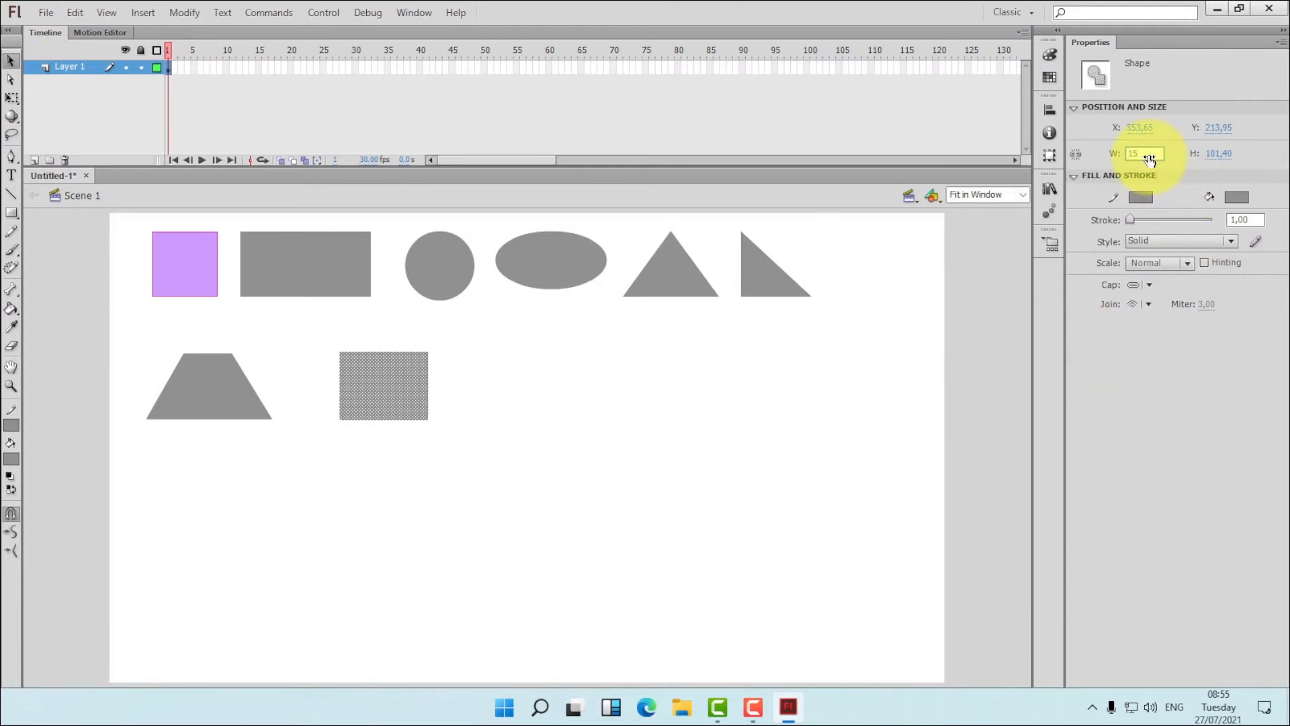
text(00)
click(1212, 154)
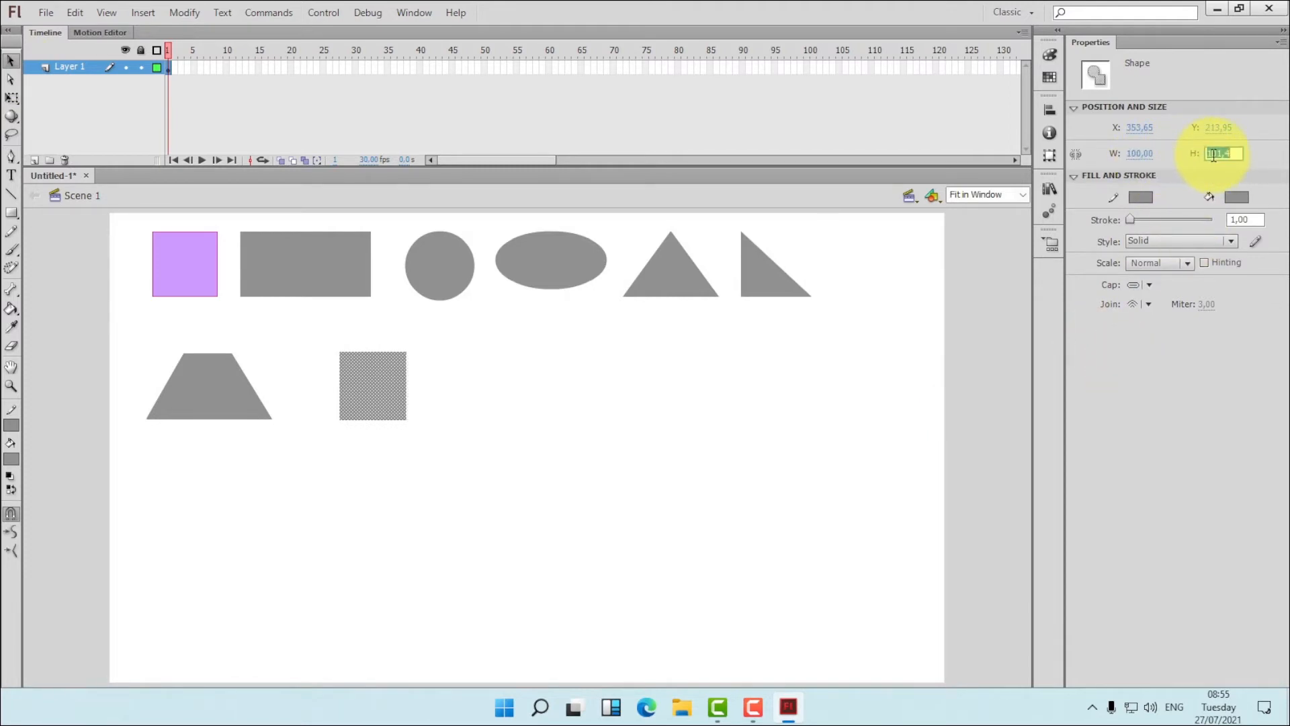
text(100)
key(Return)
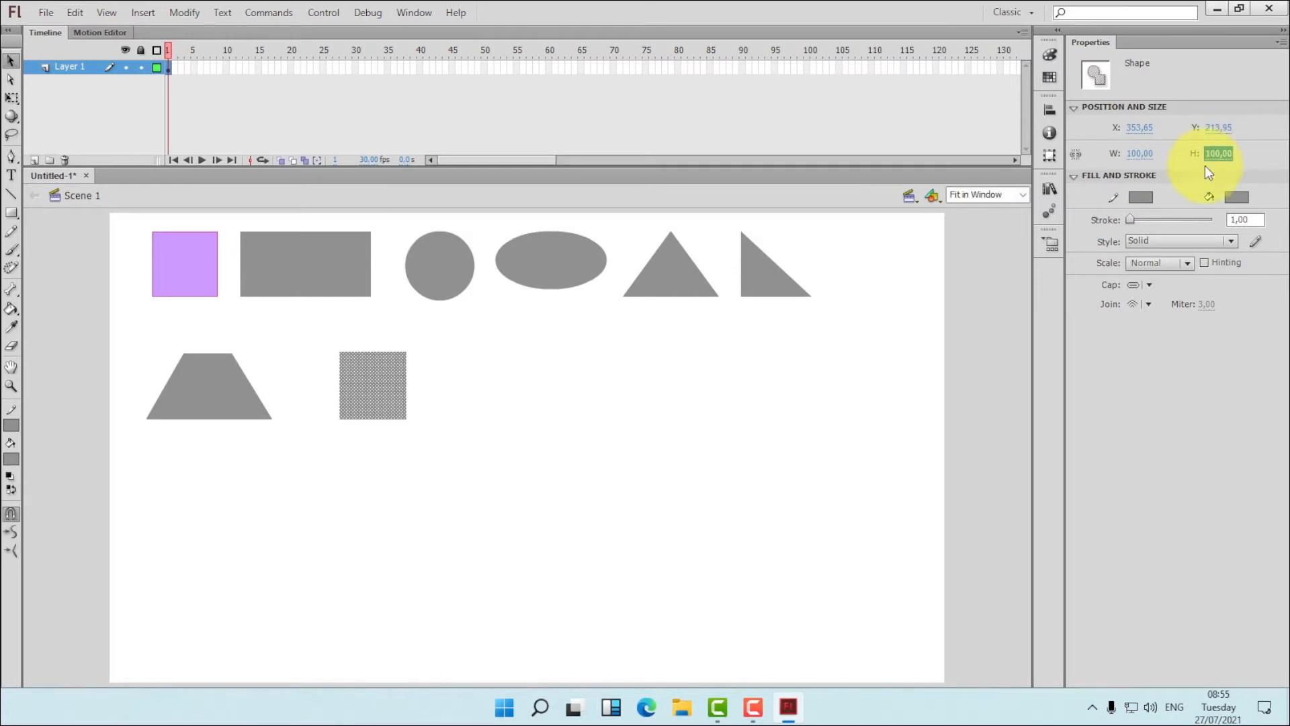
Rotate the new square 45 degrees into a diamond with Free Transform and move it closer to the trapezoid.
click(11, 97)
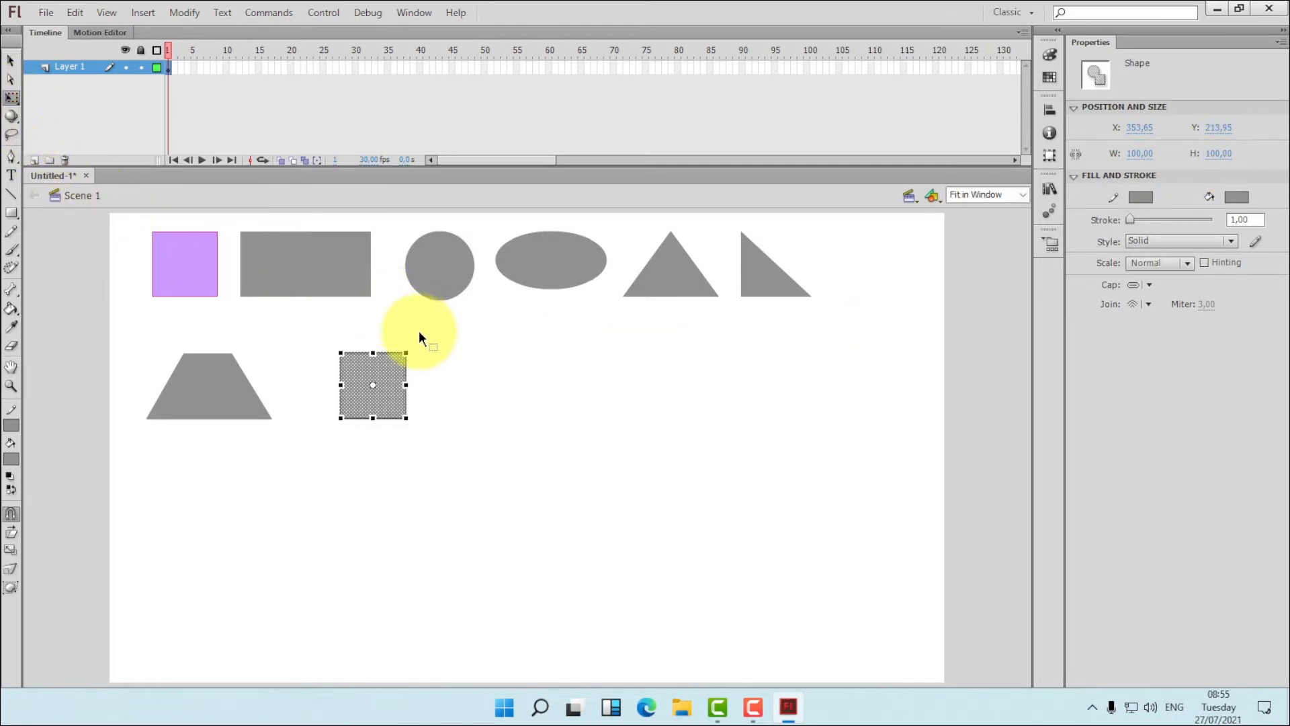
drag(415, 339, 446, 374)
click(10, 60)
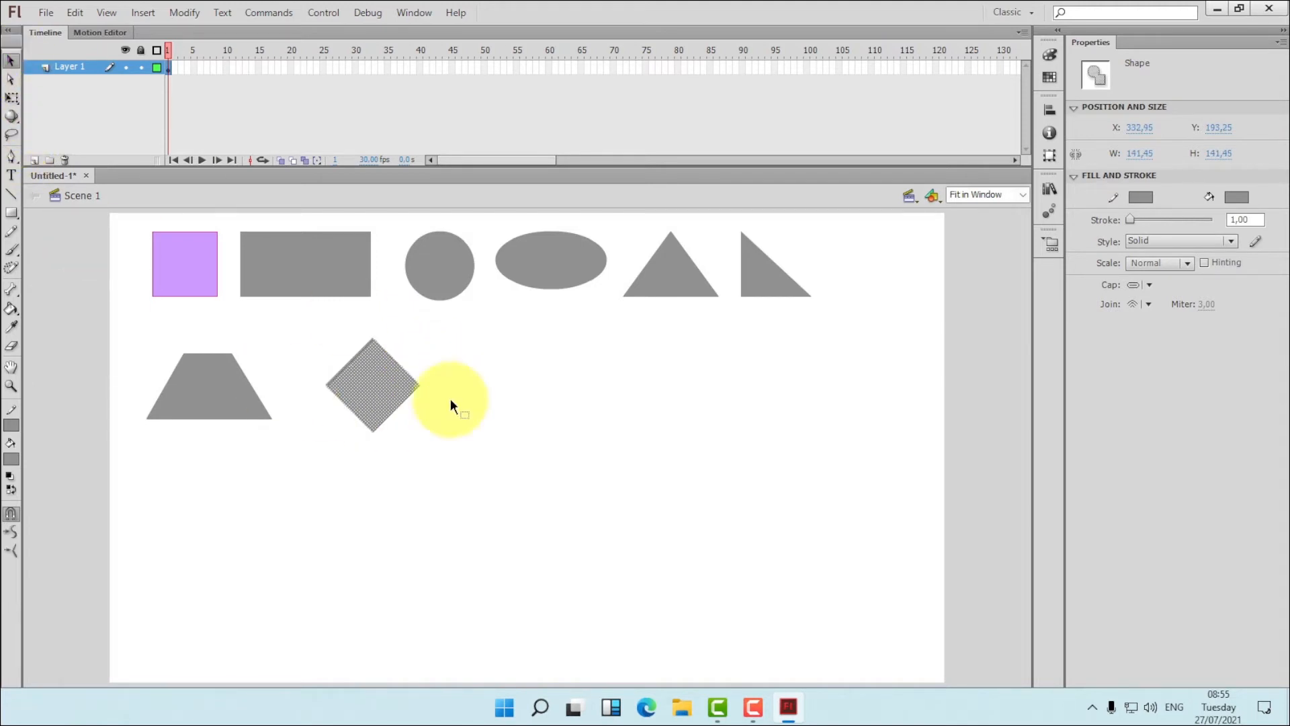
click(485, 445)
drag(526, 473, 304, 327)
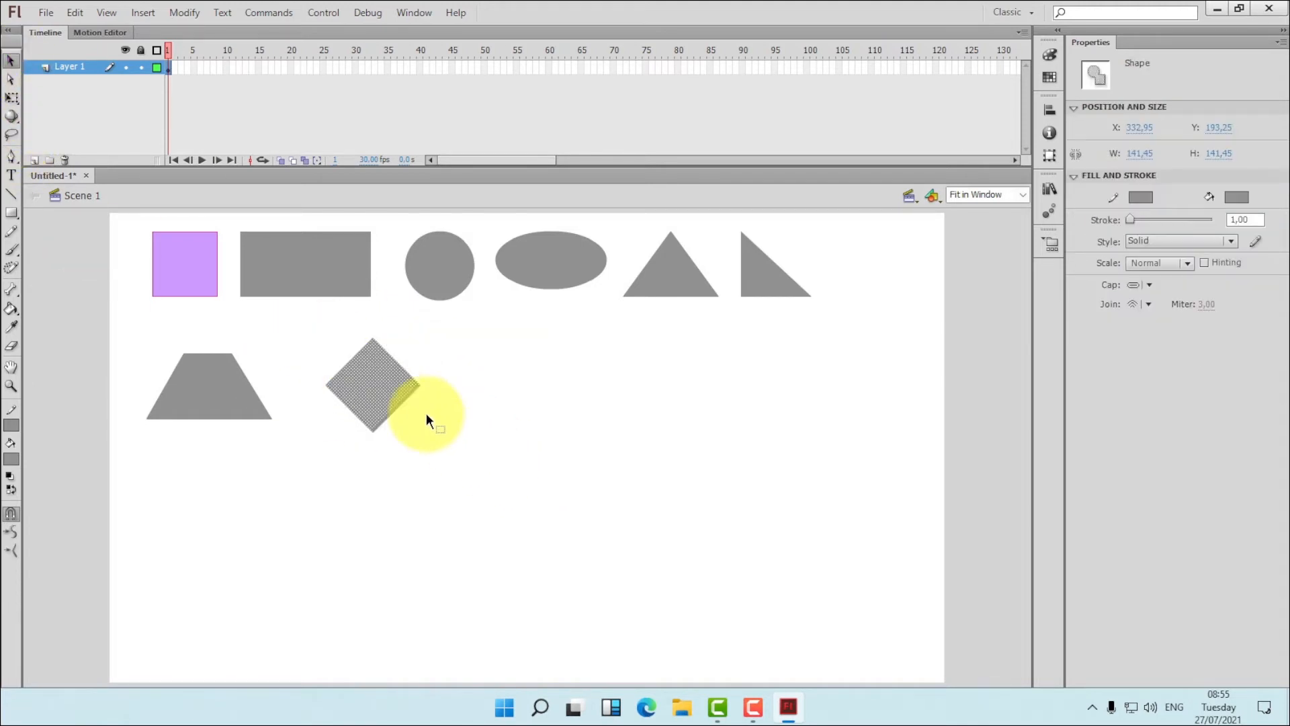
drag(383, 394, 356, 396)
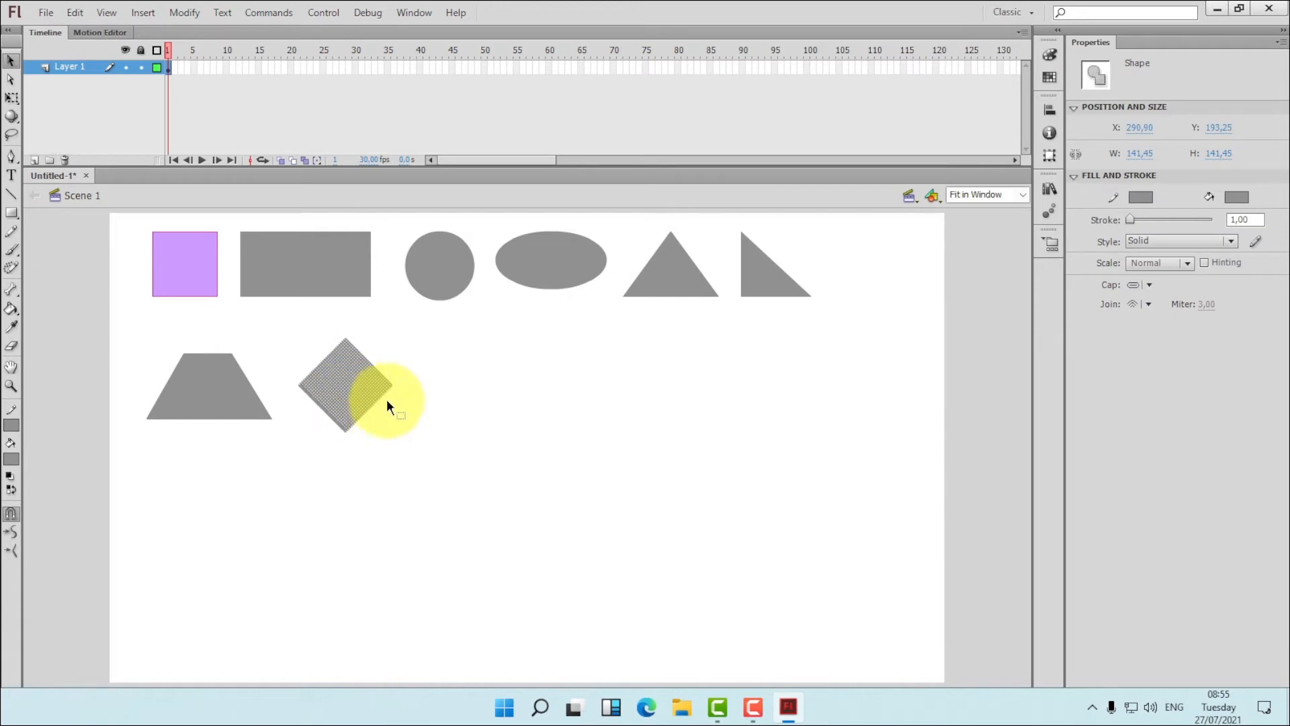
click(476, 399)
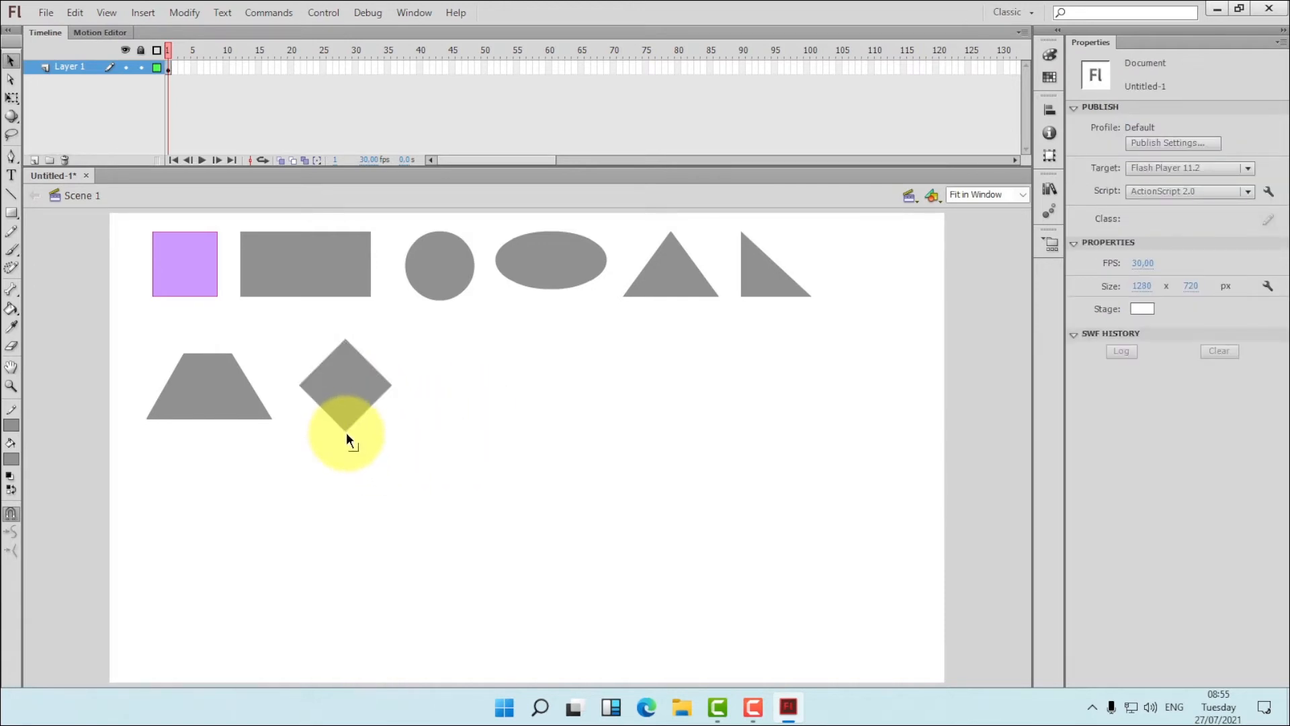
Try stretching the diamond into a kite by pulling its lowest corner far down, and undo the change.
drag(345, 431, 341, 515)
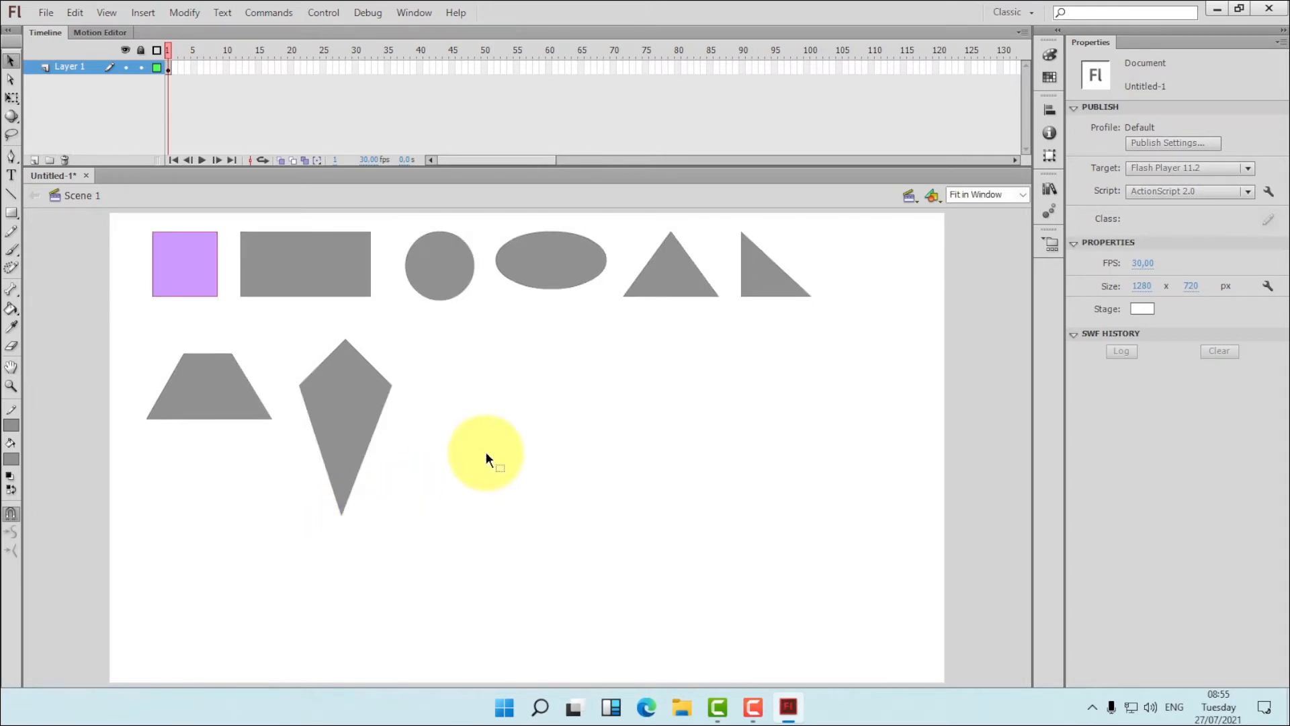
key(ctrl+z)
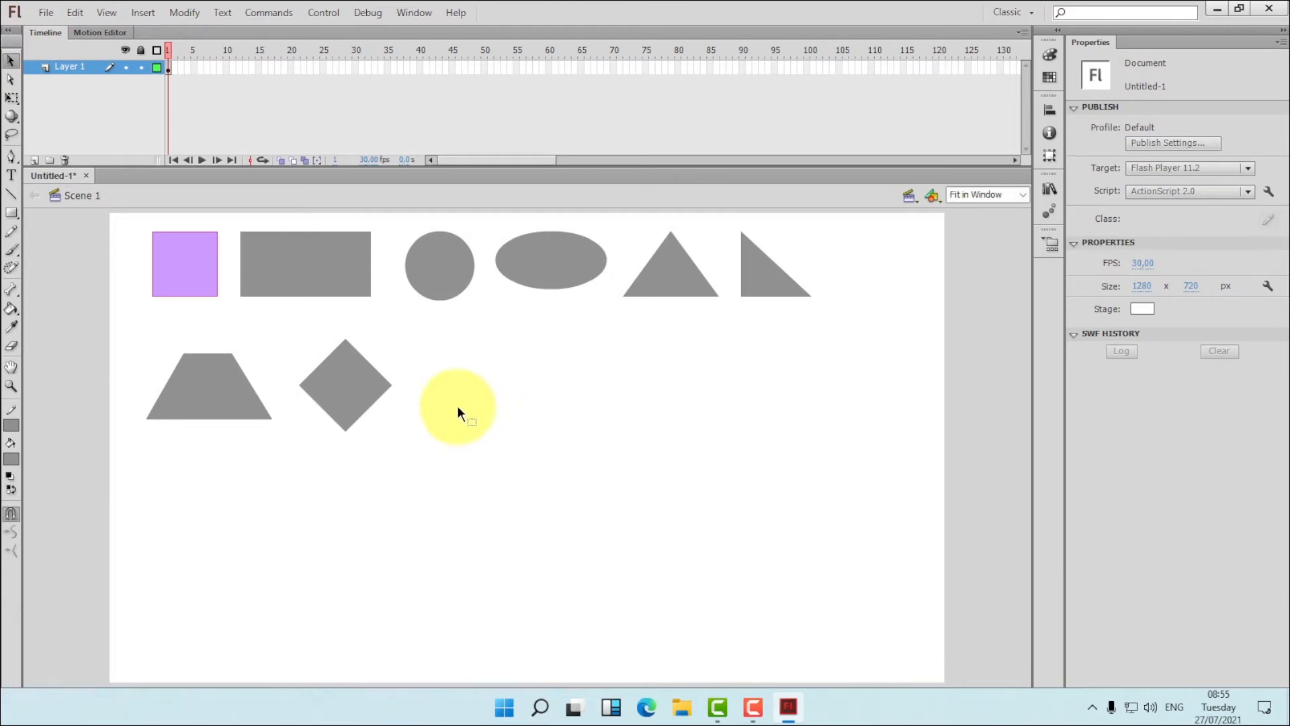
Draw a five-sided polygon about 159 px wide and 151 px high beside the diamond with the PolyStar tool.
click(11, 213)
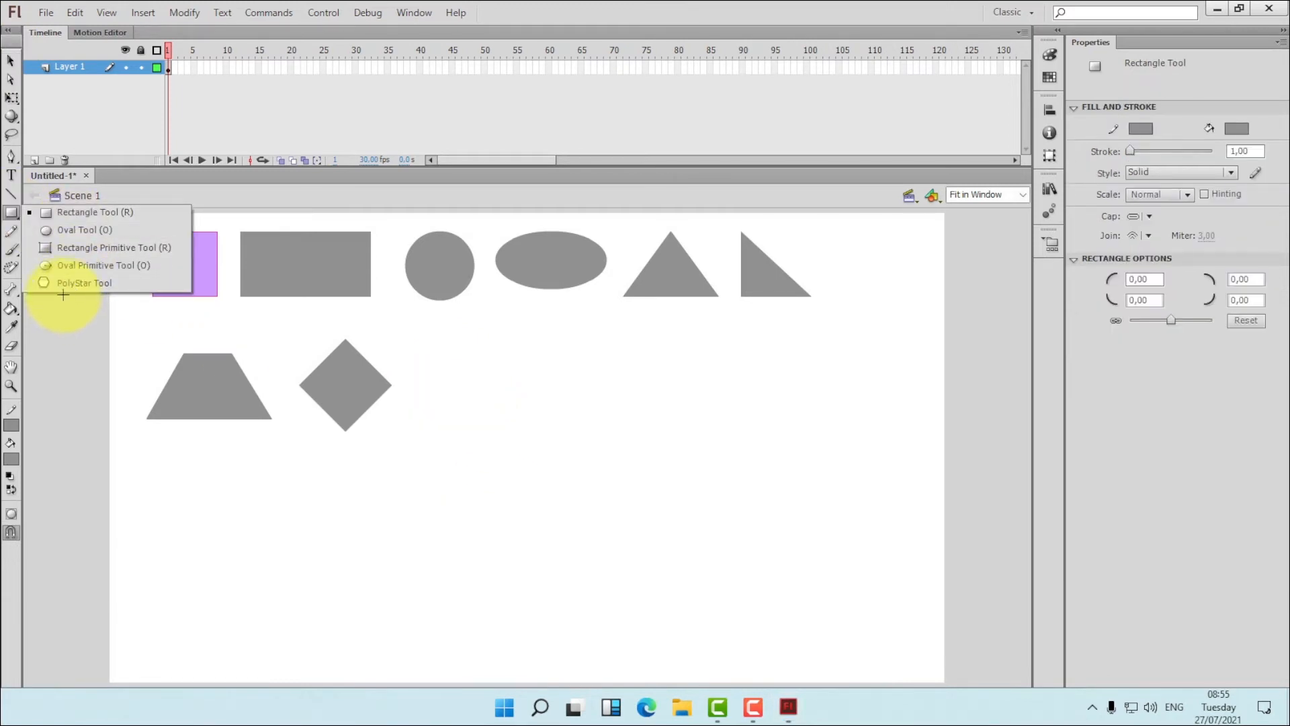
click(71, 282)
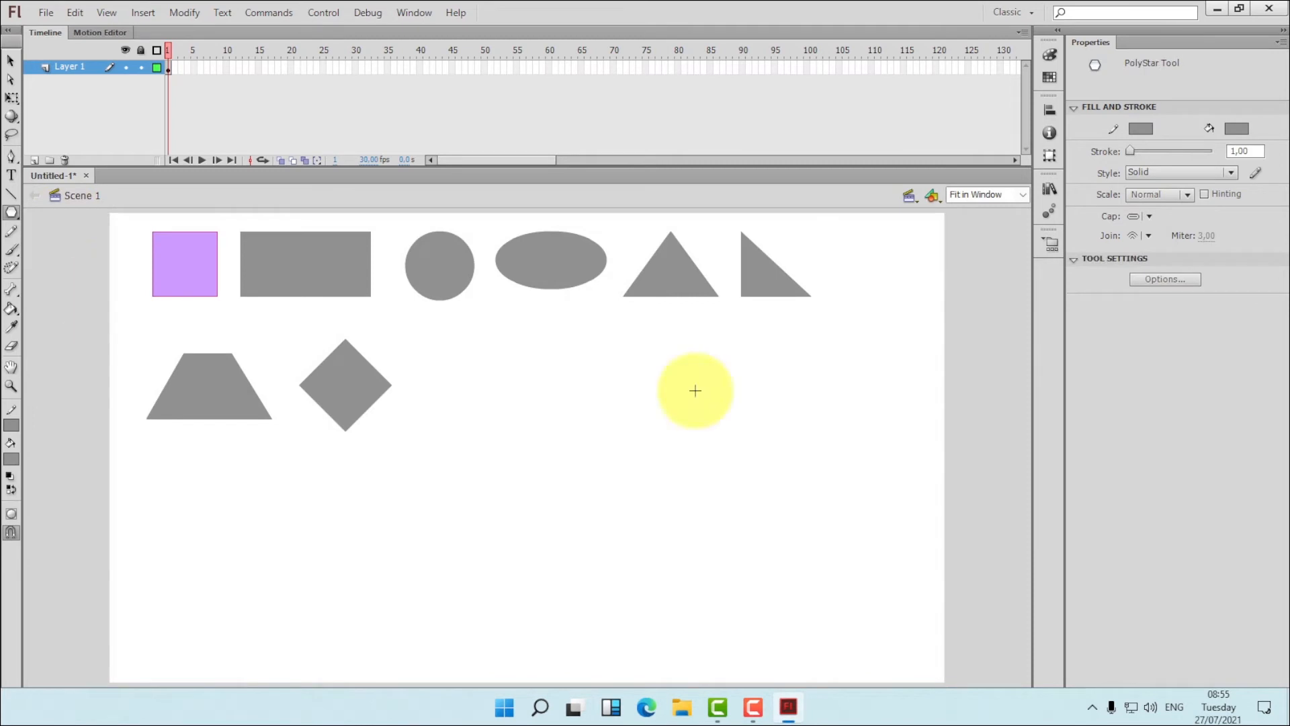
click(1166, 280)
double_click(647, 339)
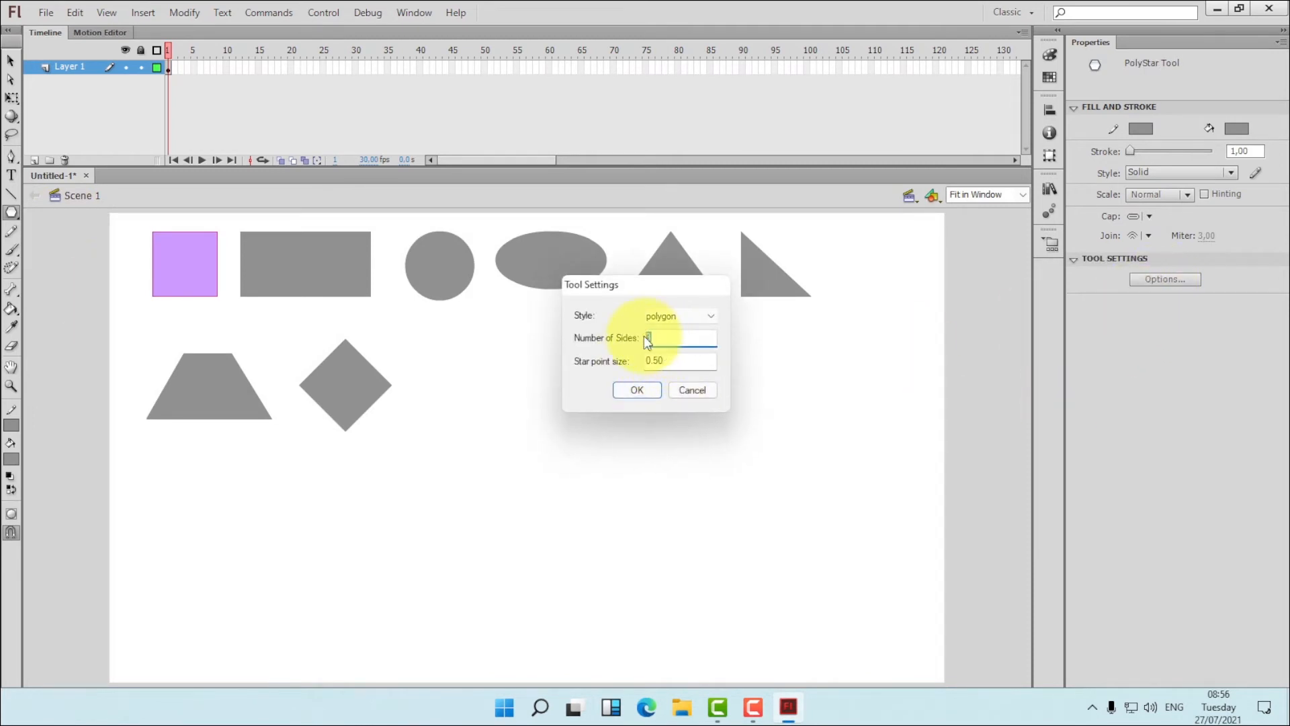
text(5)
click(645, 393)
drag(485, 384, 515, 428)
Resize the pentagon to 100 px wide and 100 px high, and move it closer to the diamond, level with its middle.
click(10, 61)
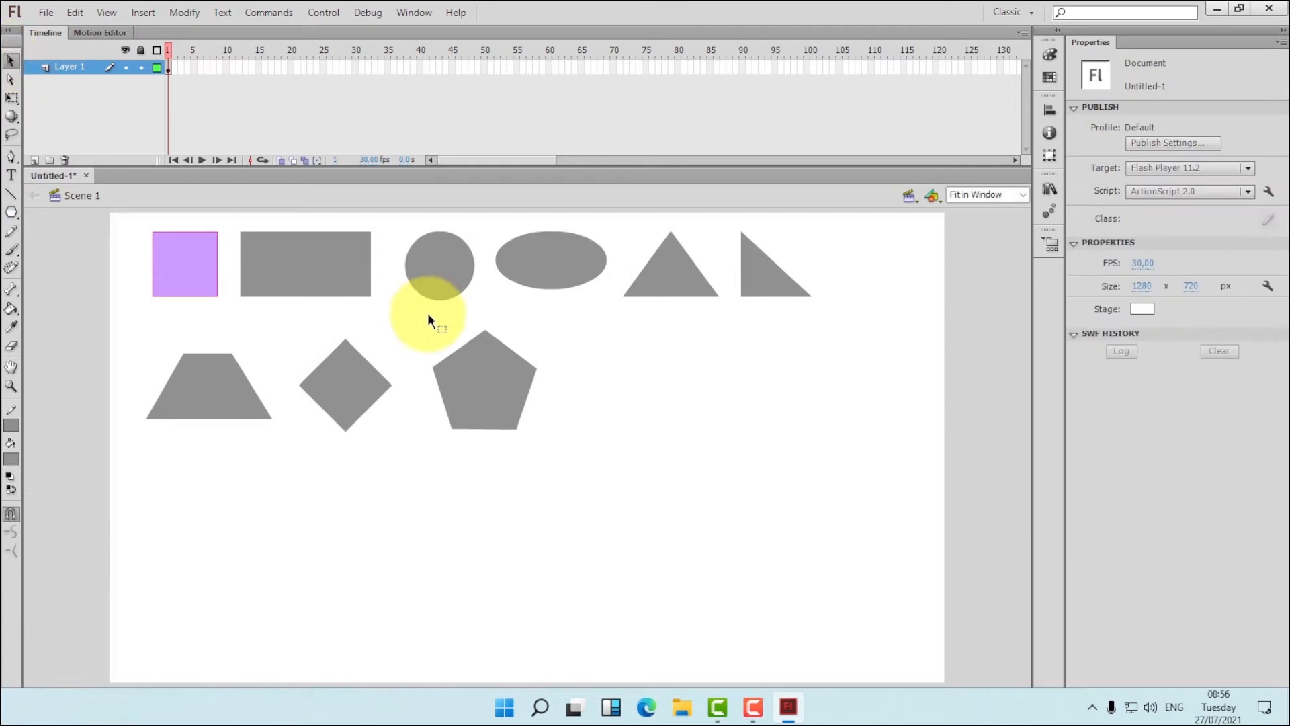
drag(417, 325, 643, 526)
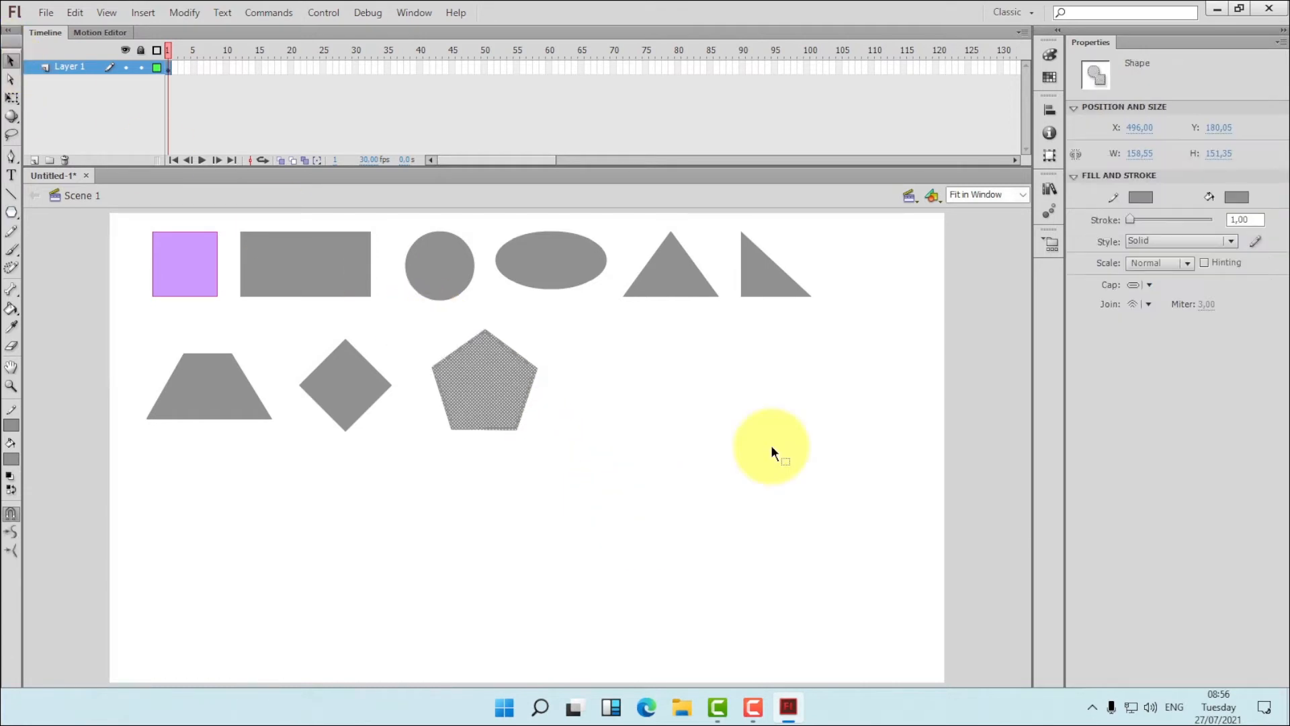
click(1218, 153)
text(100)
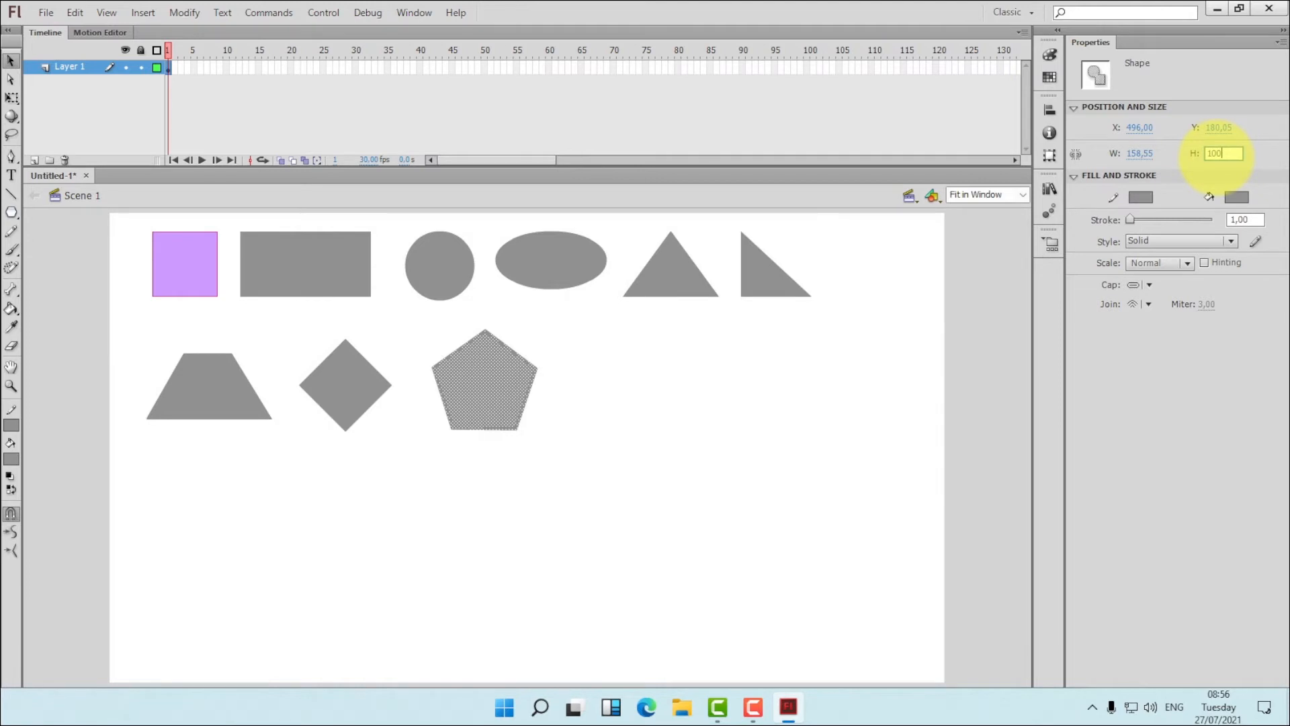
key(Return)
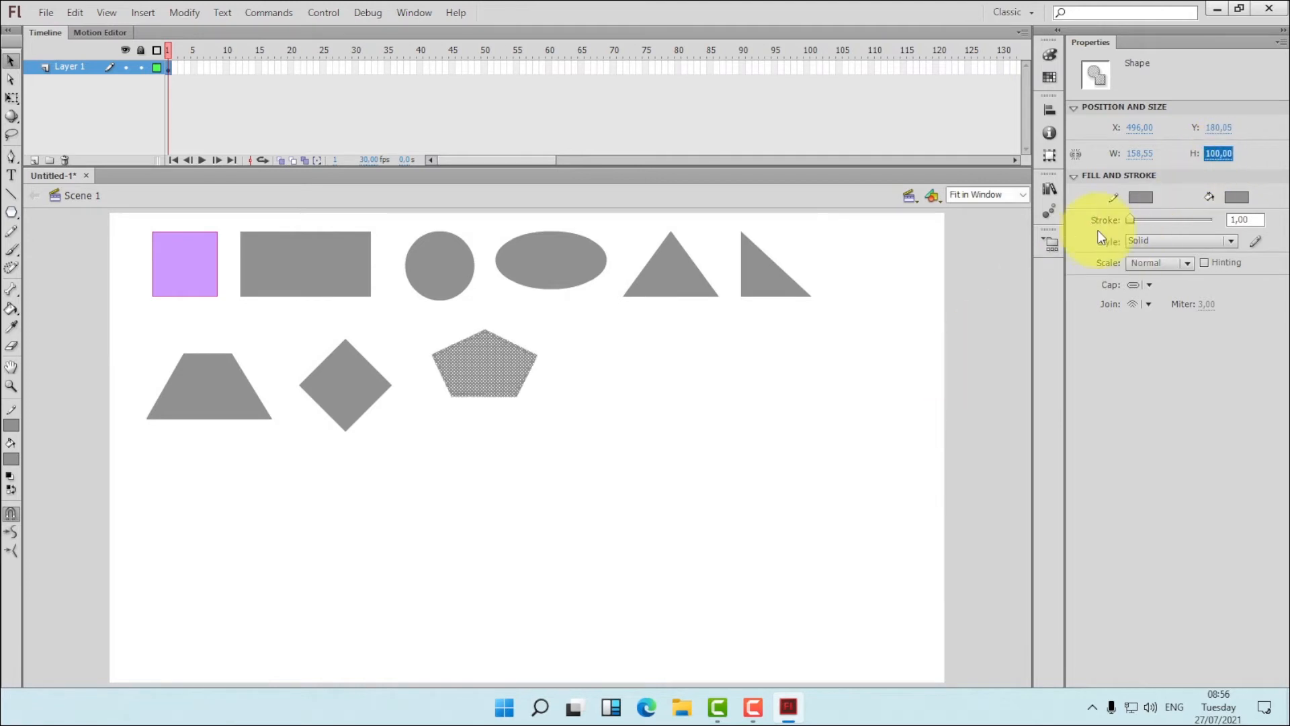
click(1139, 154)
text(100)
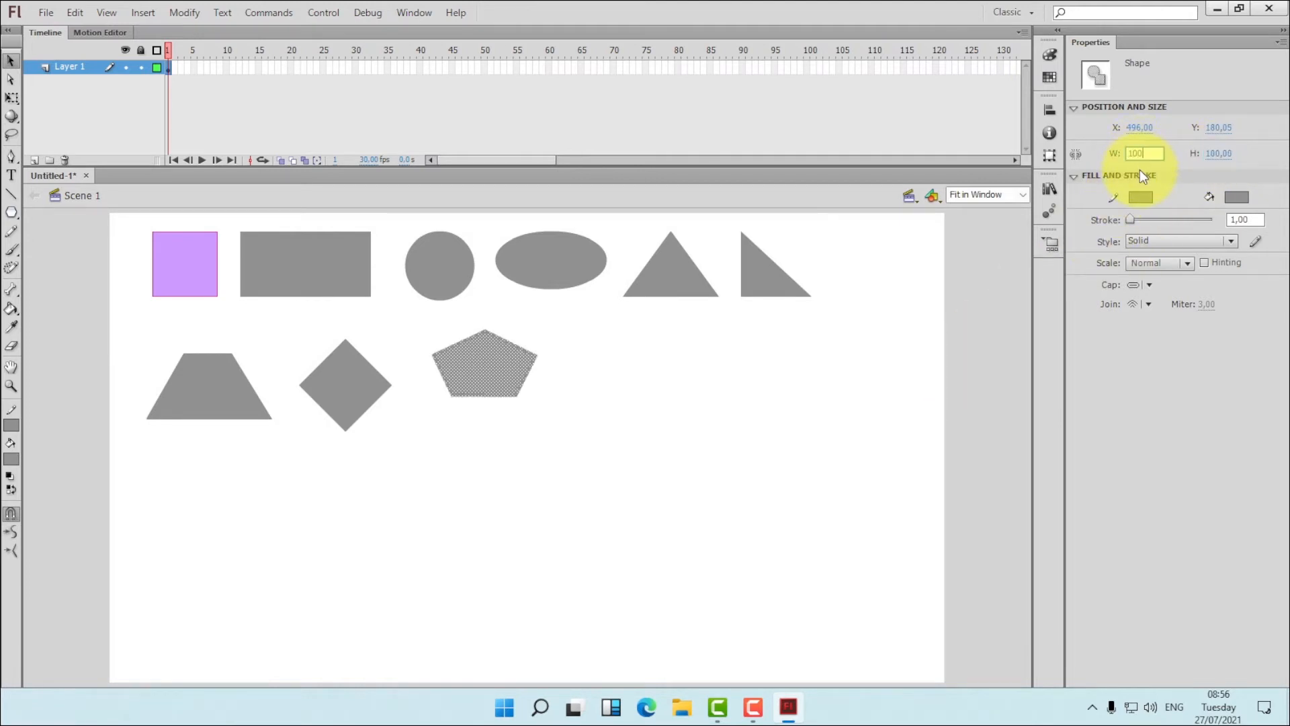
key(Return)
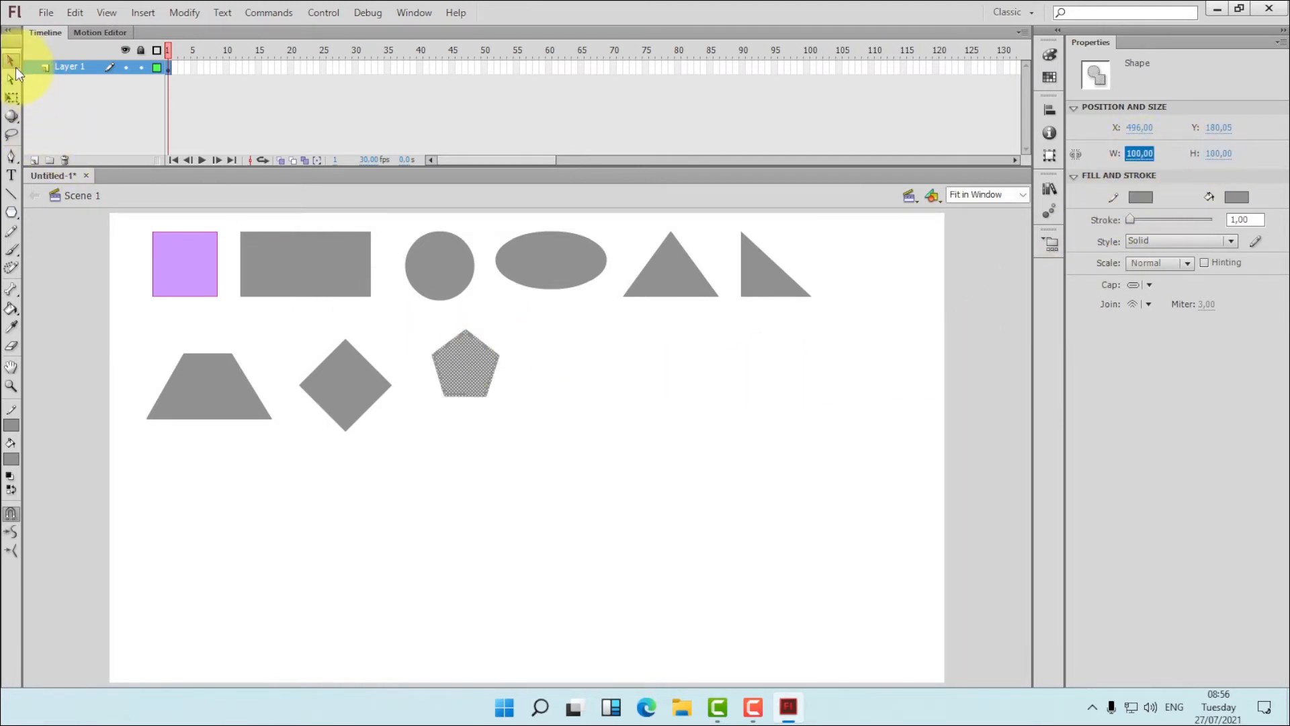
drag(485, 365, 465, 383)
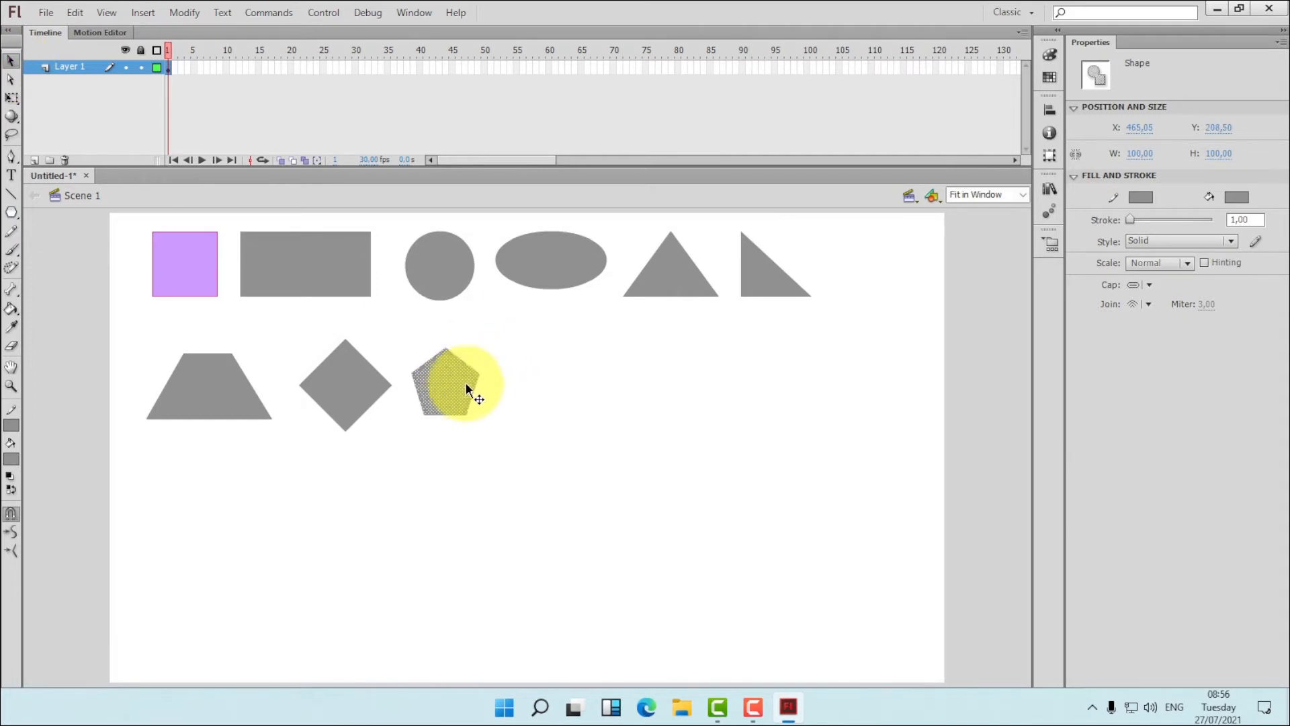
click(566, 391)
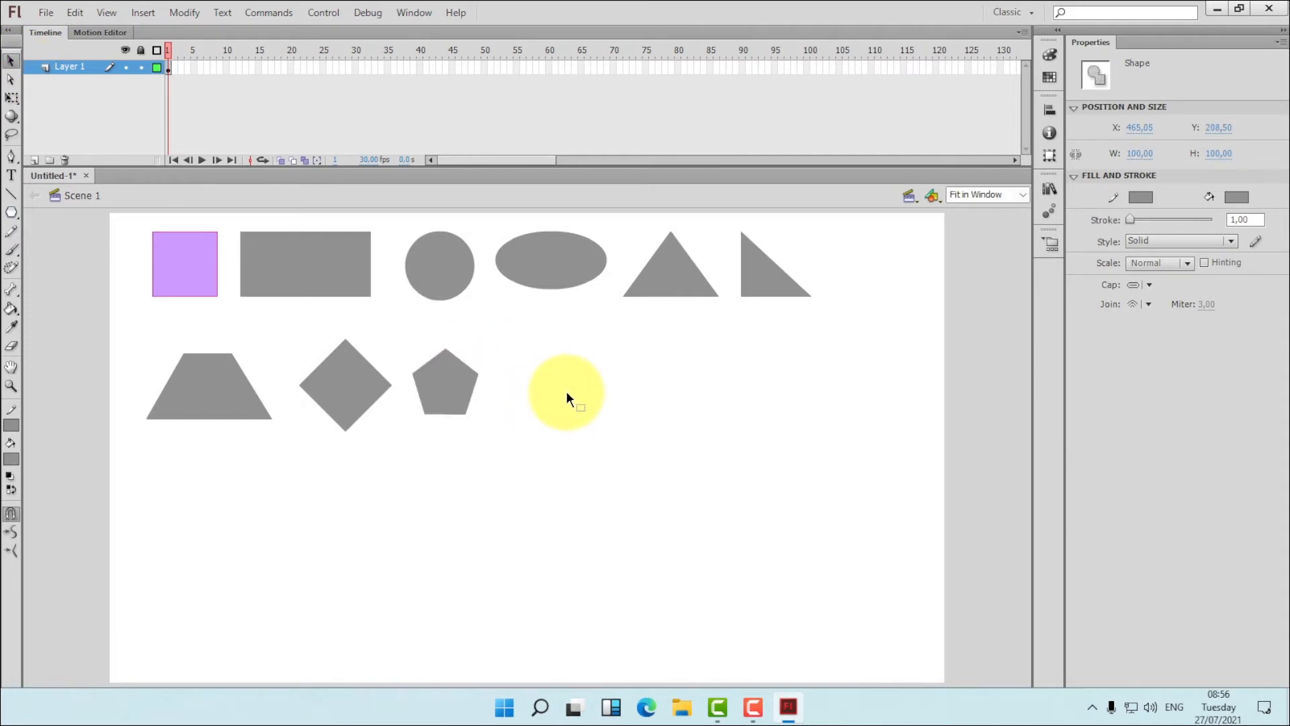
click(440, 380)
click(435, 477)
click(179, 400)
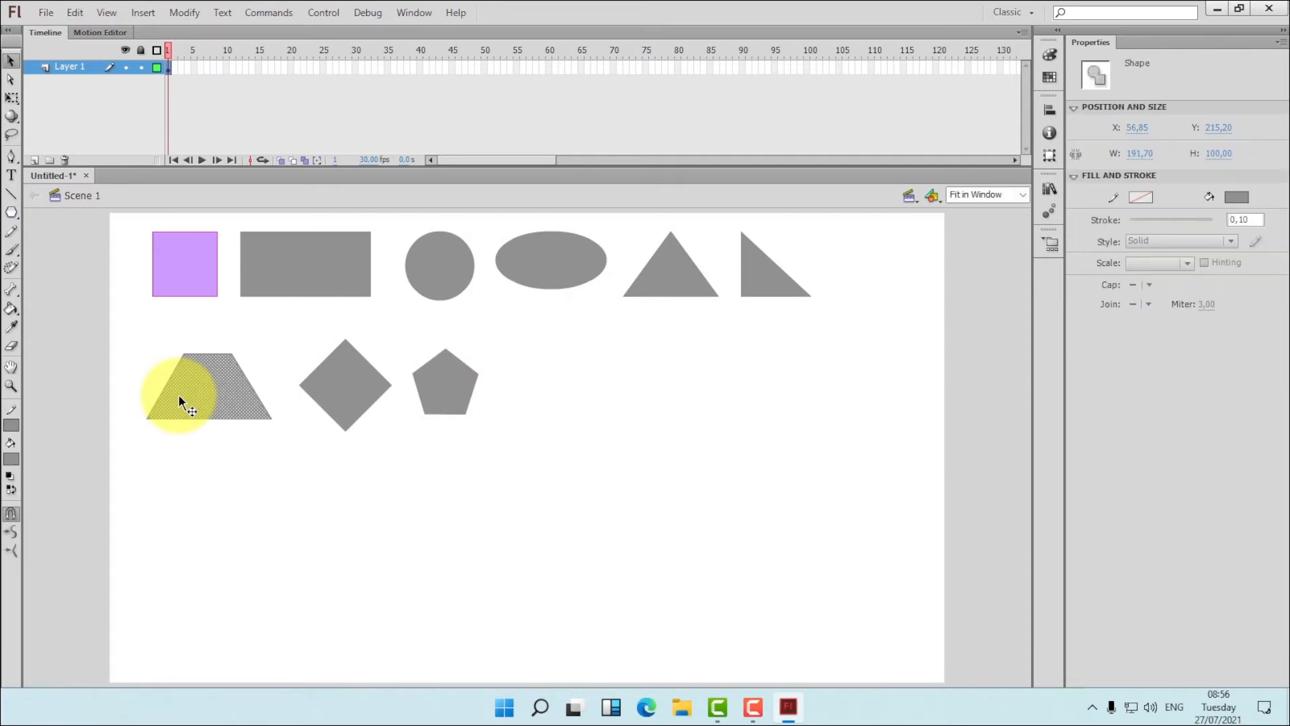
click(336, 384)
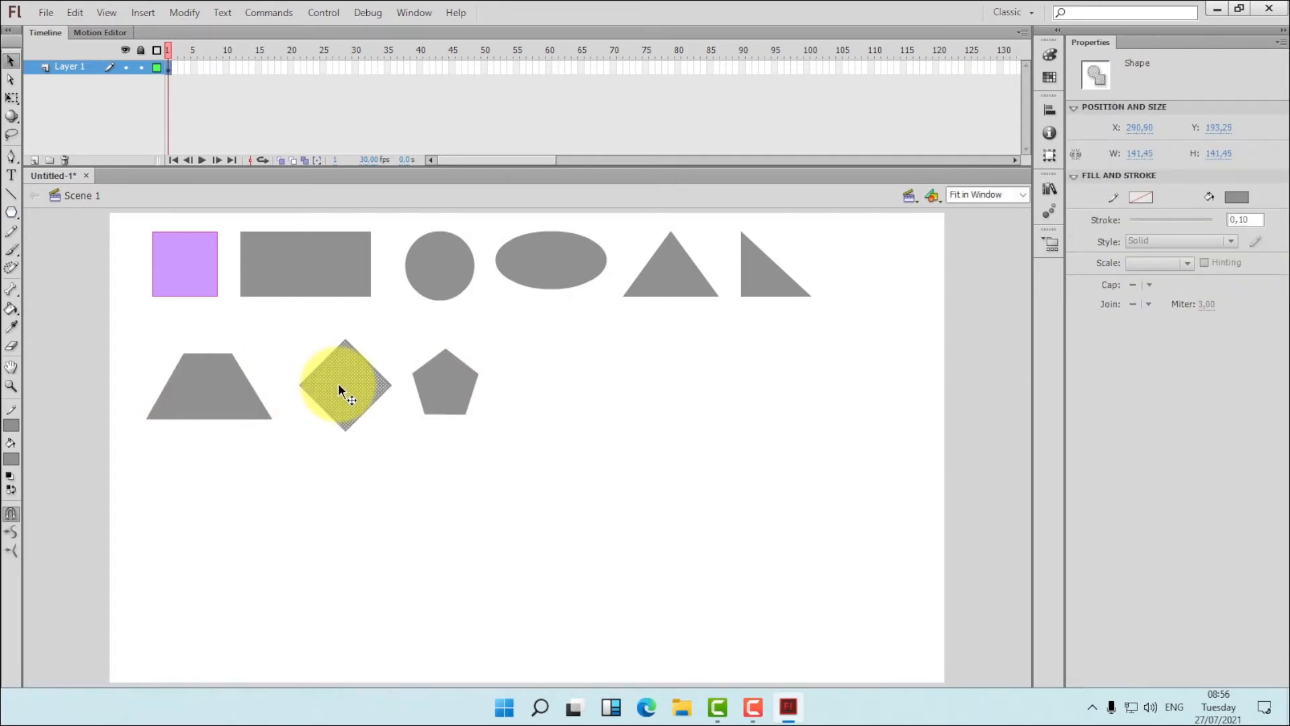
click(451, 468)
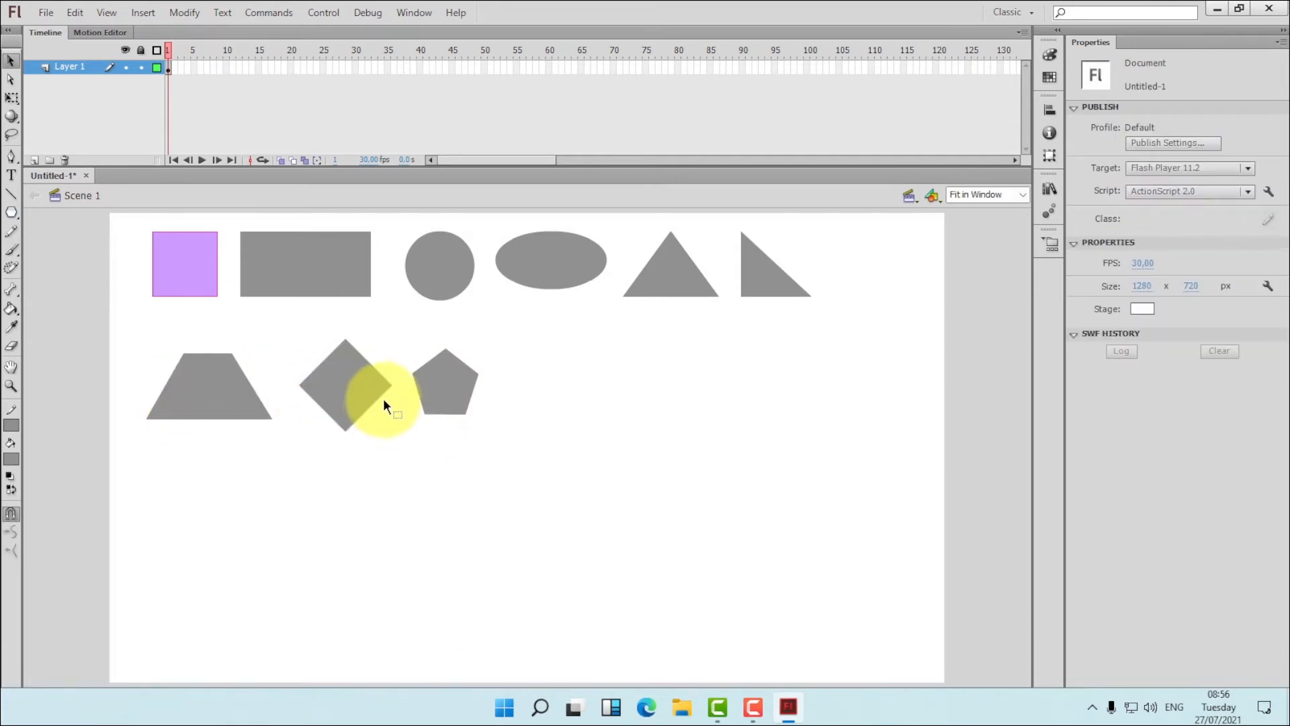
Move the diamond slightly closer to the trapezoid, keeping it level in the second row.
click(380, 391)
drag(350, 391, 336, 391)
drag(339, 391, 350, 395)
click(442, 444)
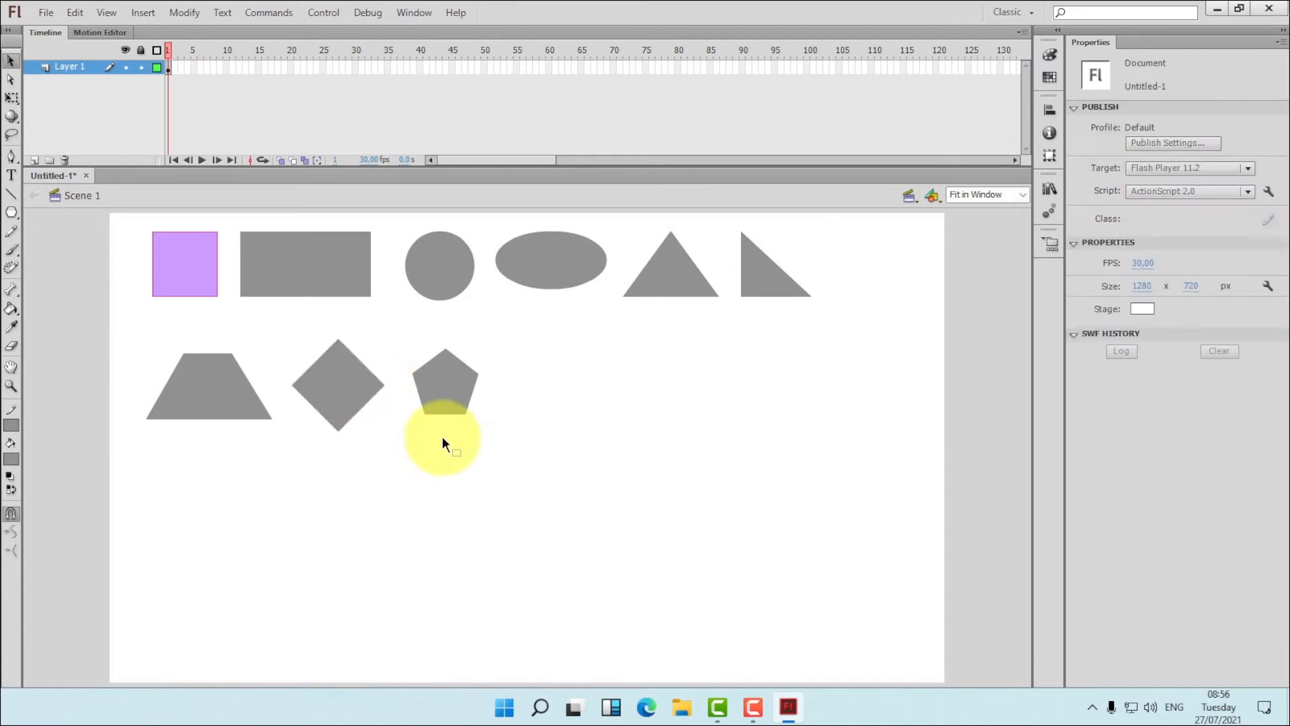
click(450, 380)
key(ctrl+t)
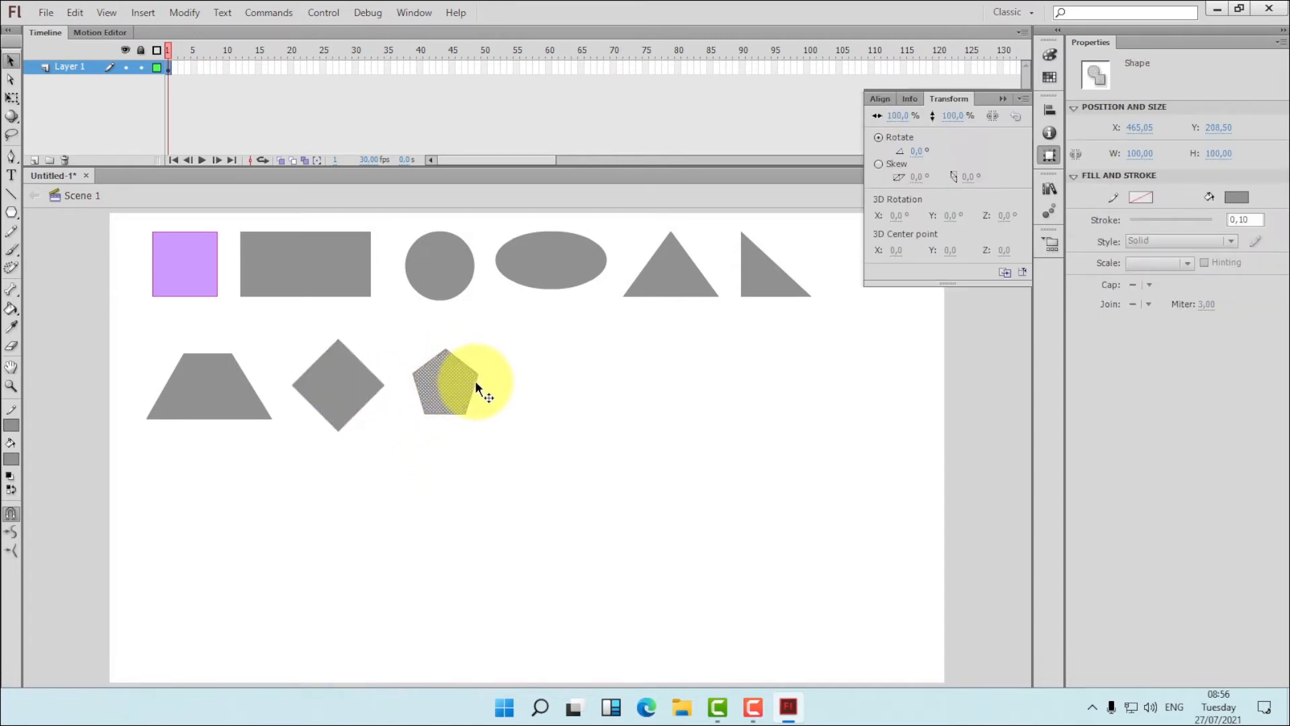
click(558, 393)
click(214, 397)
click(230, 494)
Flatten the trapezoid to a height of about 81 px by lowering its upper edge with Free Transform.
drag(276, 452, 278, 454)
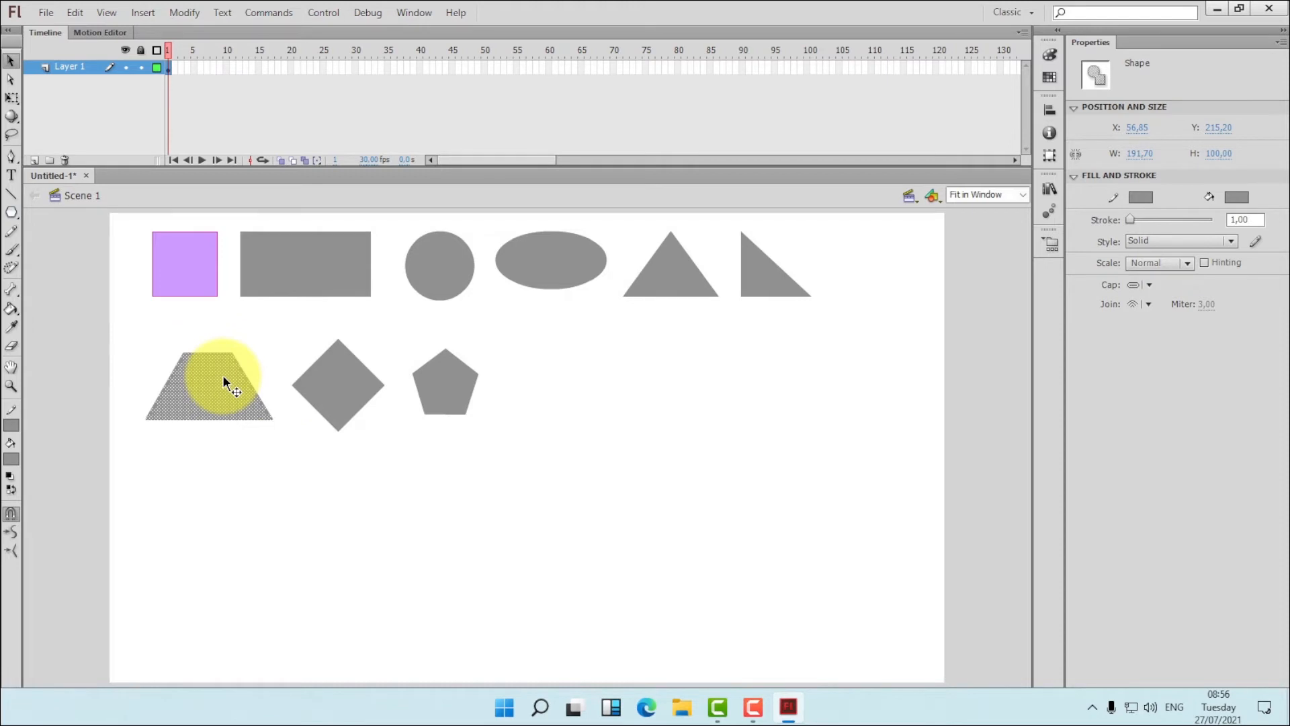
key(ctrl+t)
key(ctrl+t)
click(12, 98)
drag(209, 352, 209, 364)
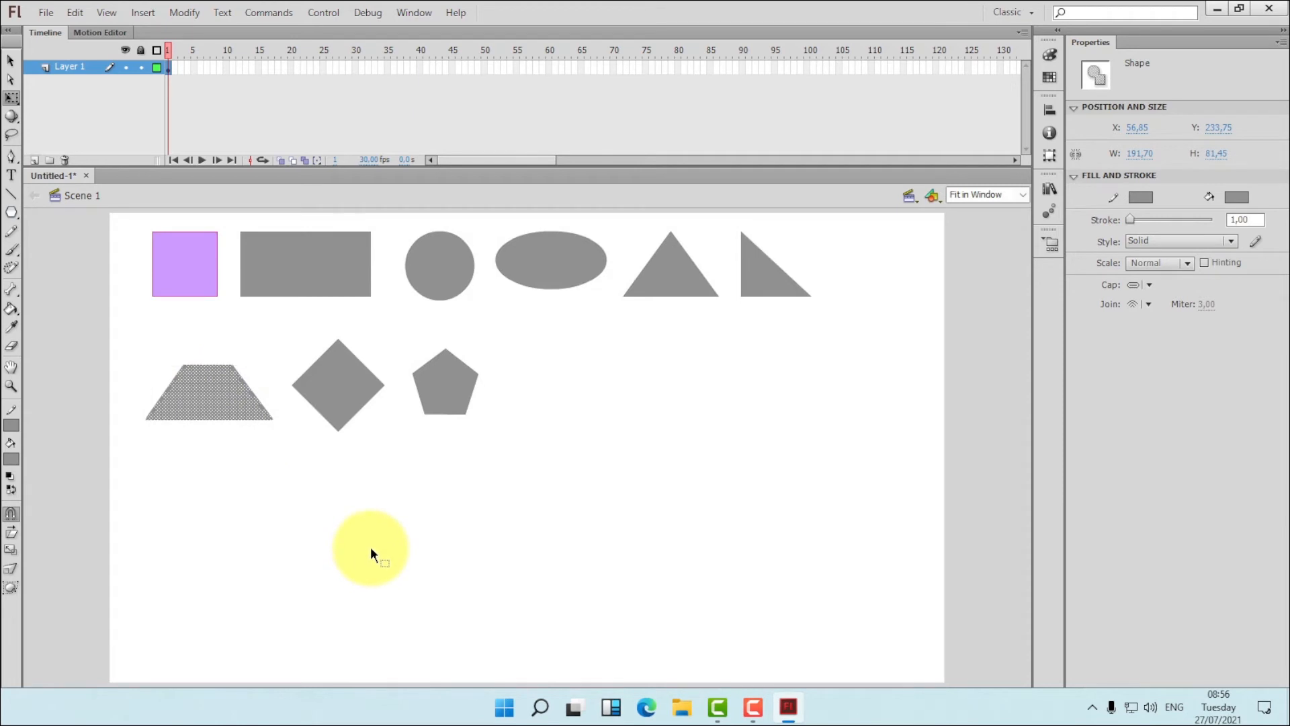
click(444, 497)
key(ctrl+z)
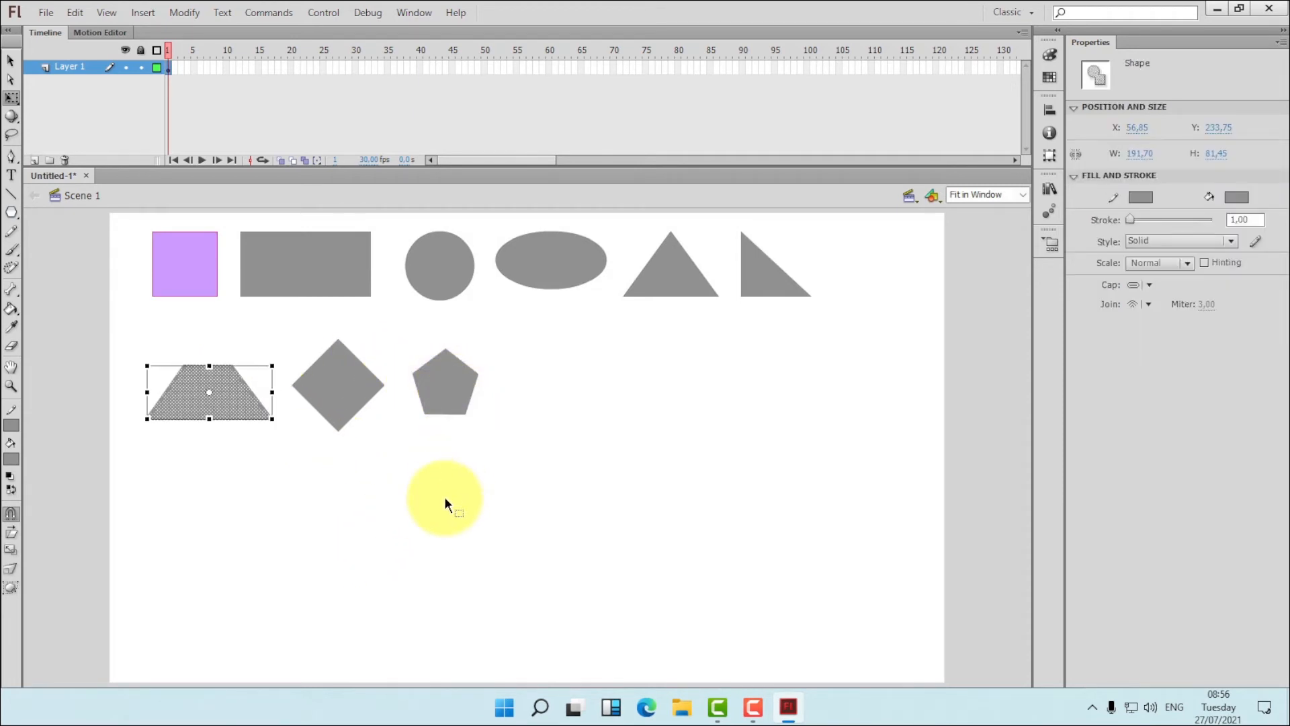
click(444, 497)
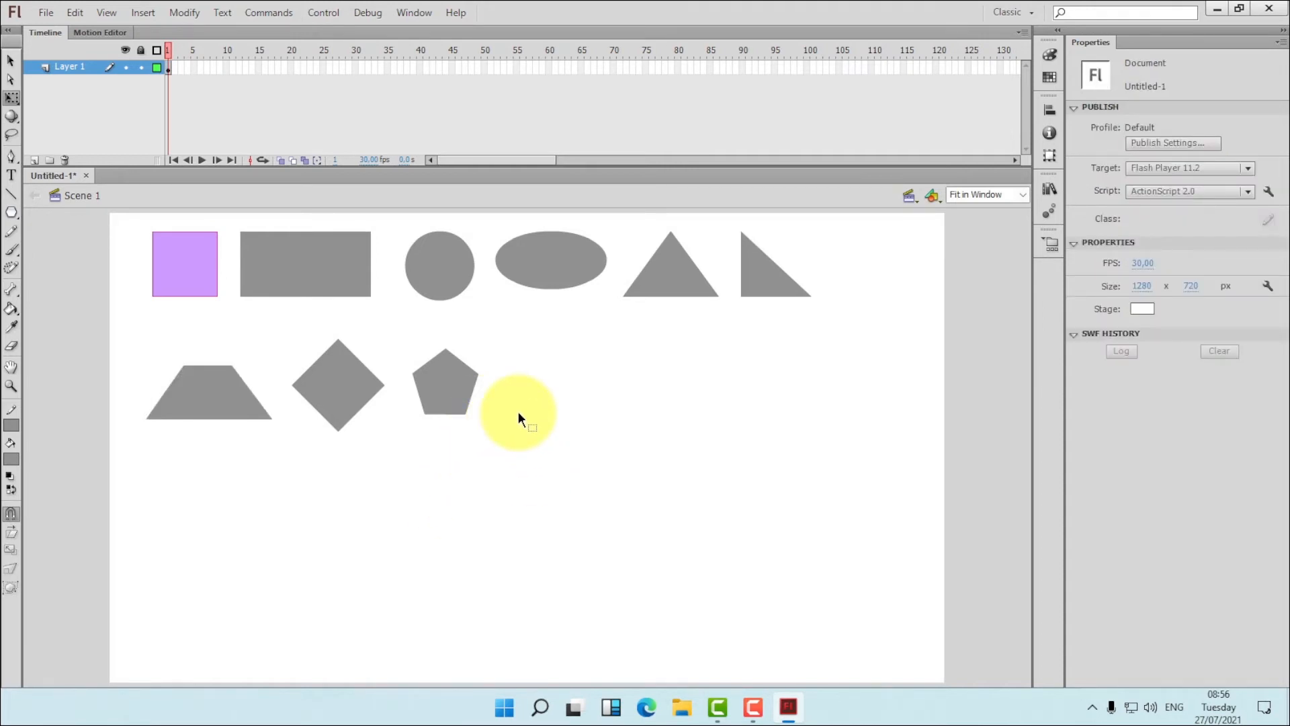
Draw a six-sided polygon beside the pentagon in the second row with the PolyStar tool.
click(14, 213)
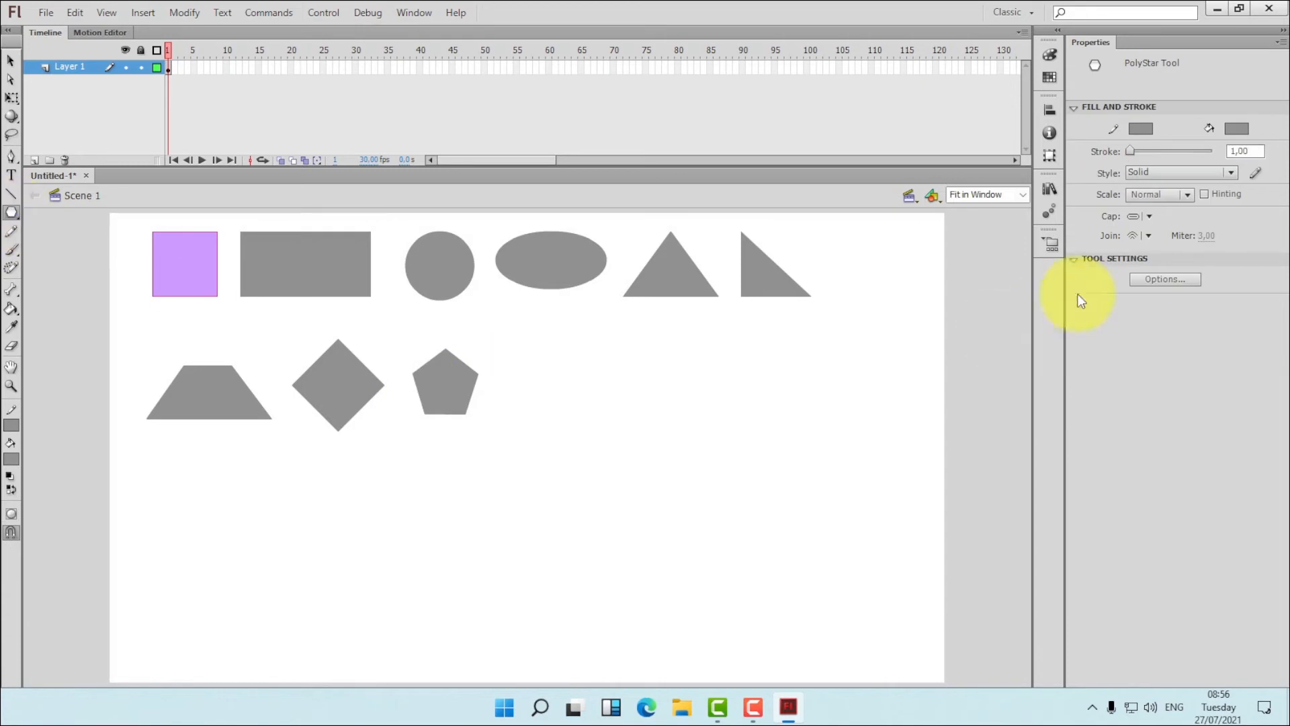
click(1148, 283)
double_click(680, 336)
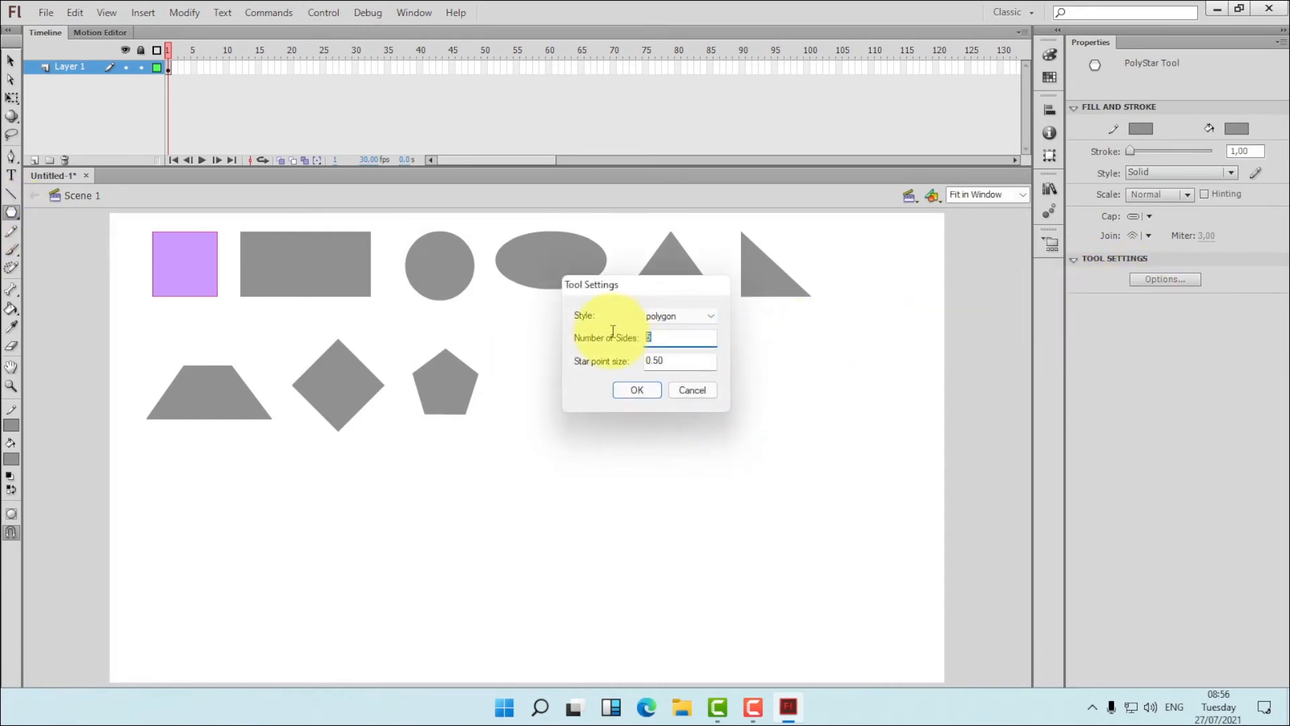
text(6)
click(636, 390)
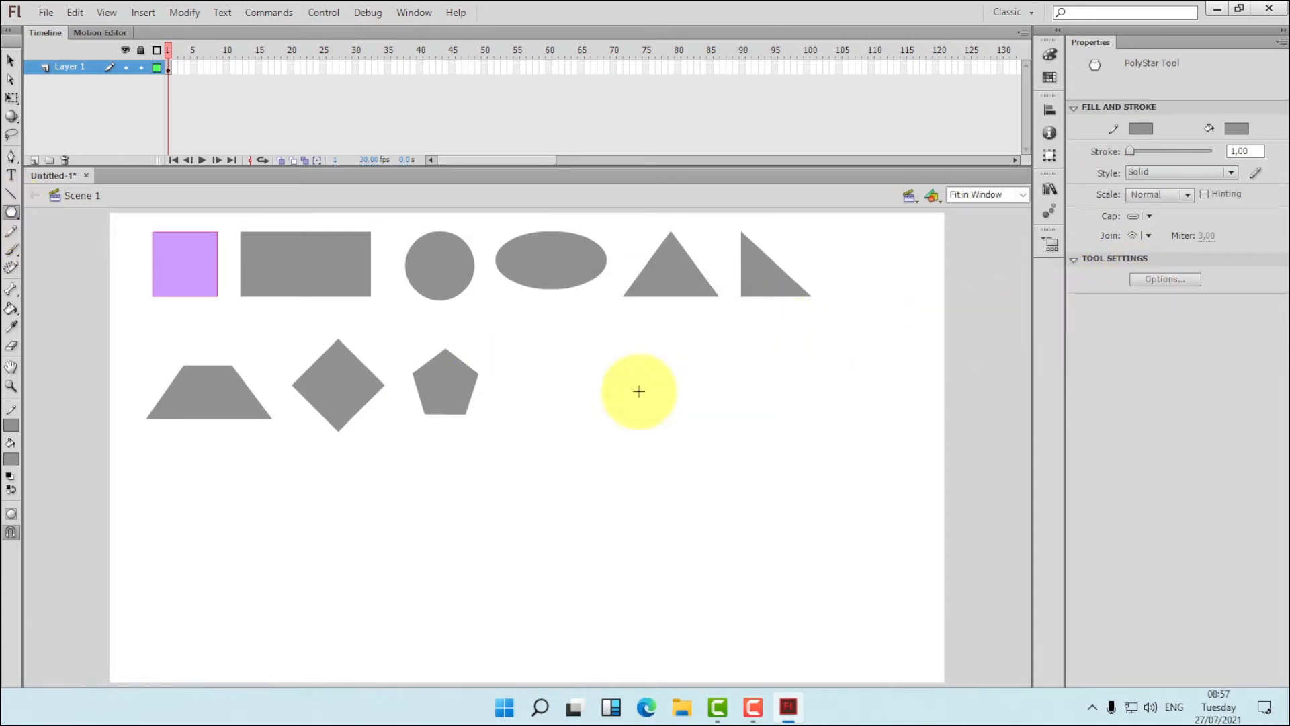
drag(529, 363, 553, 389)
click(11, 61)
click(716, 425)
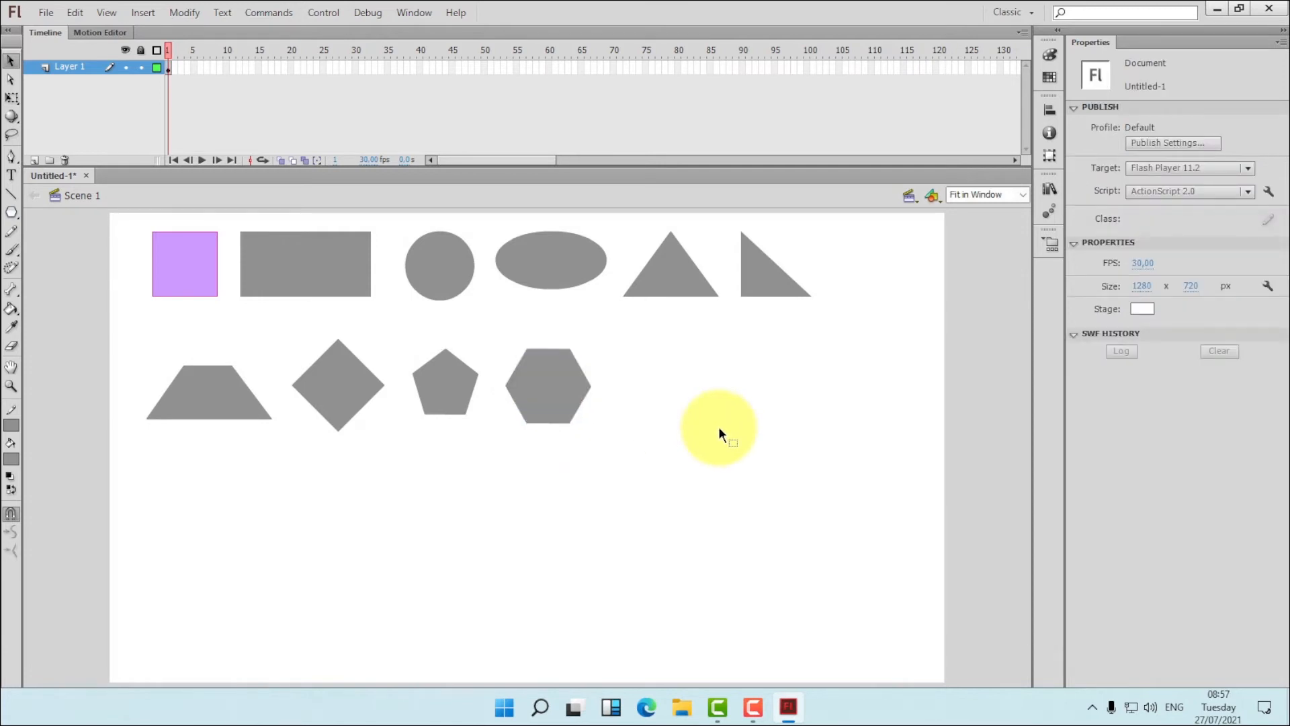
Draw an eight-sided polygon about 138 px wide and 138 px high beside the hexagon with the PolyStar tool.
click(11, 214)
click(1193, 281)
double_click(684, 345)
text(8)
click(672, 395)
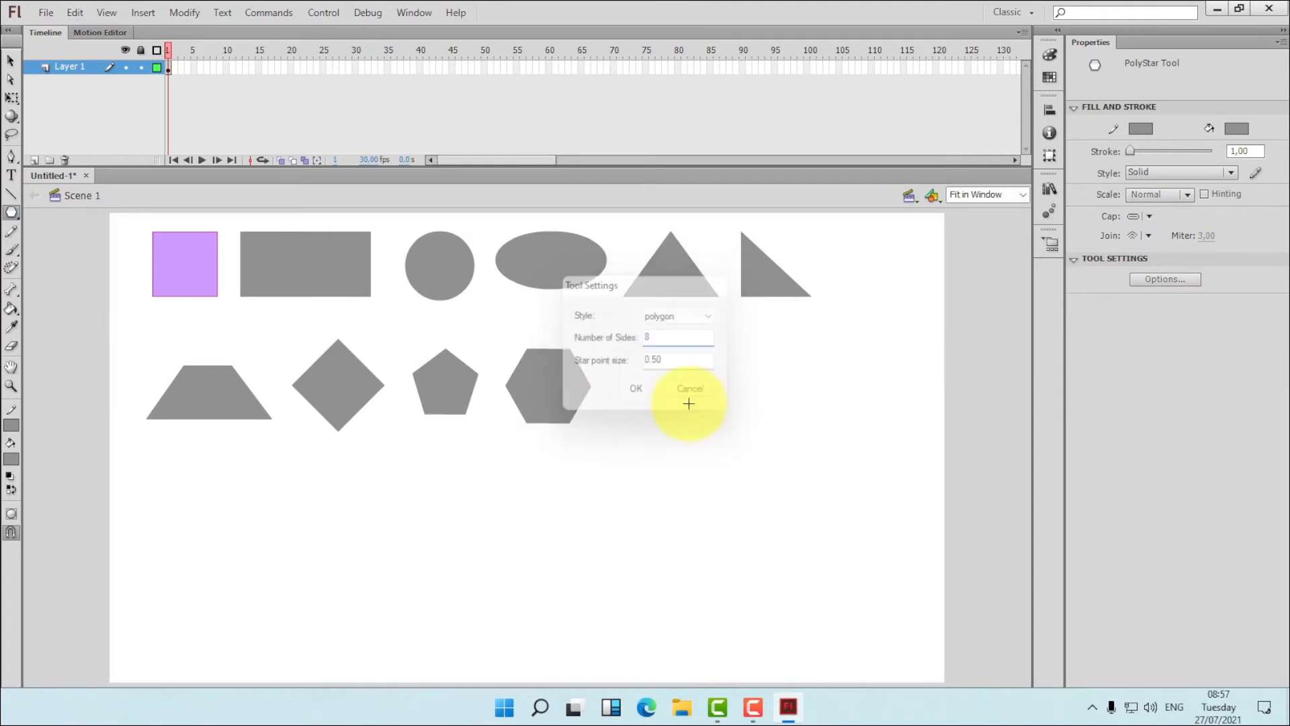
drag(678, 378, 710, 411)
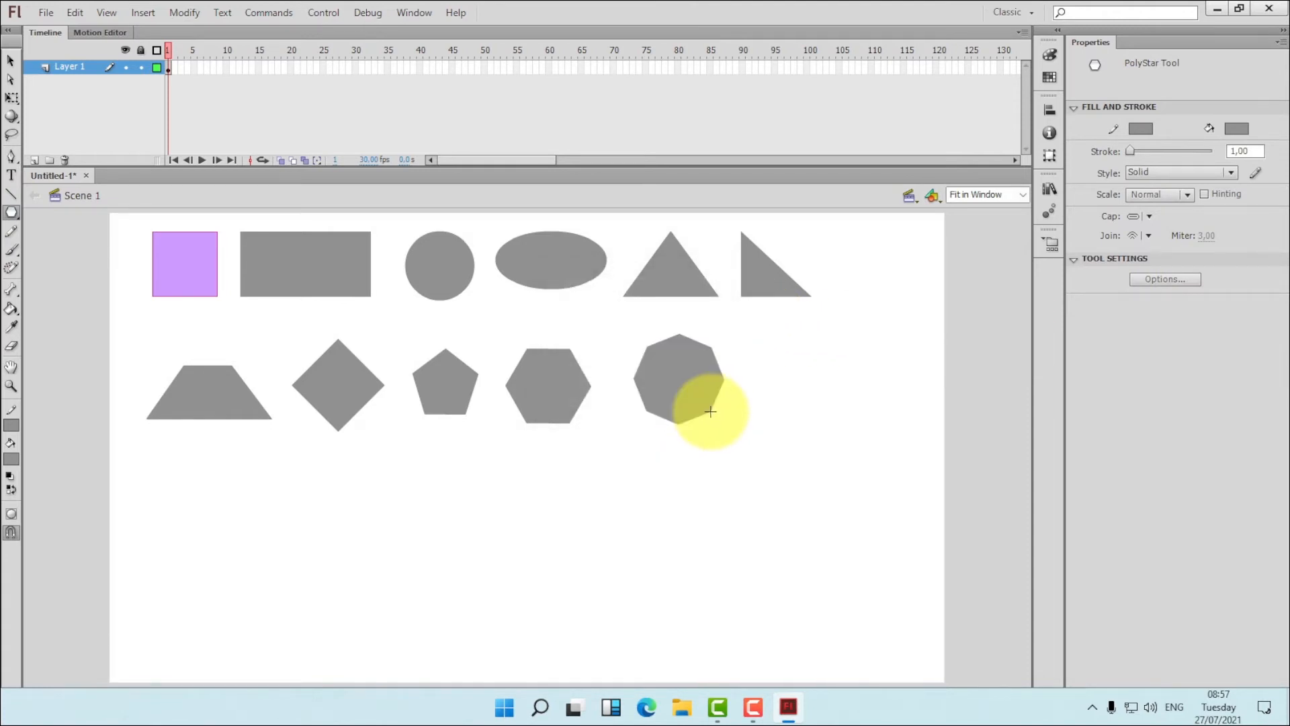
Move the octagon closer to the hexagon, keeping it level in the second row.
click(11, 61)
click(699, 376)
drag(700, 377, 671, 381)
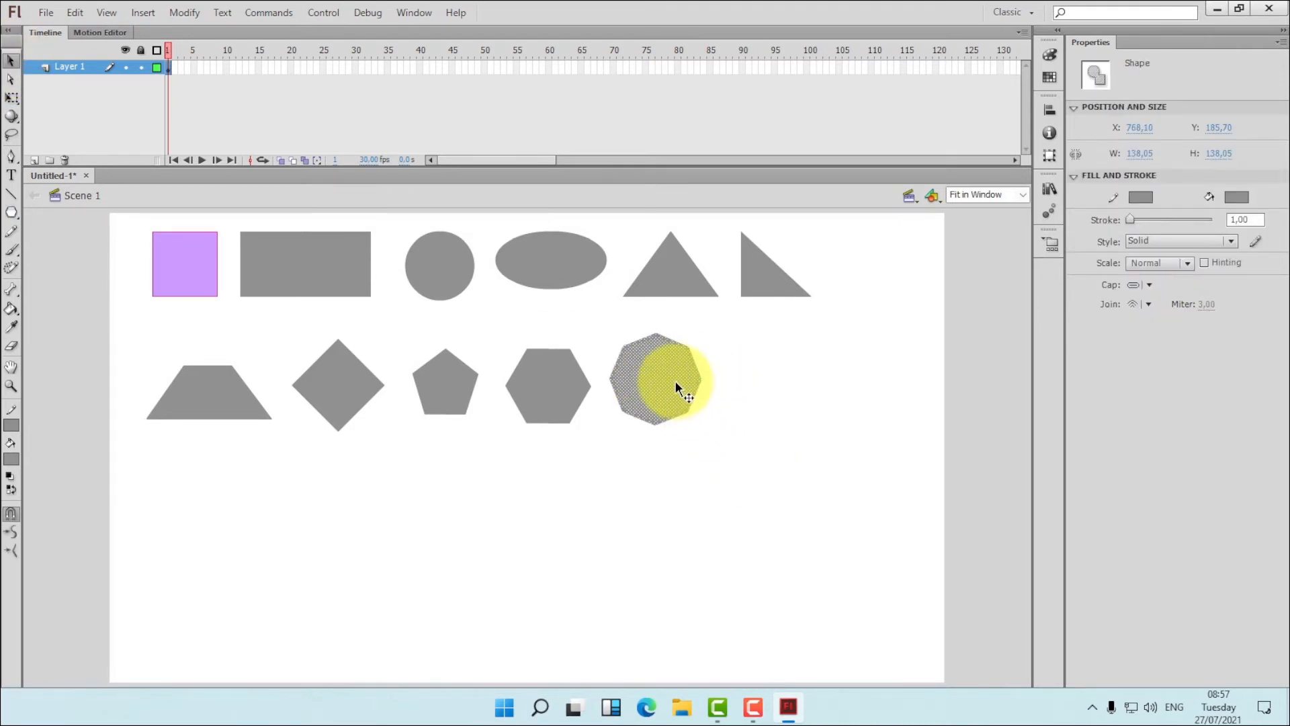
click(806, 436)
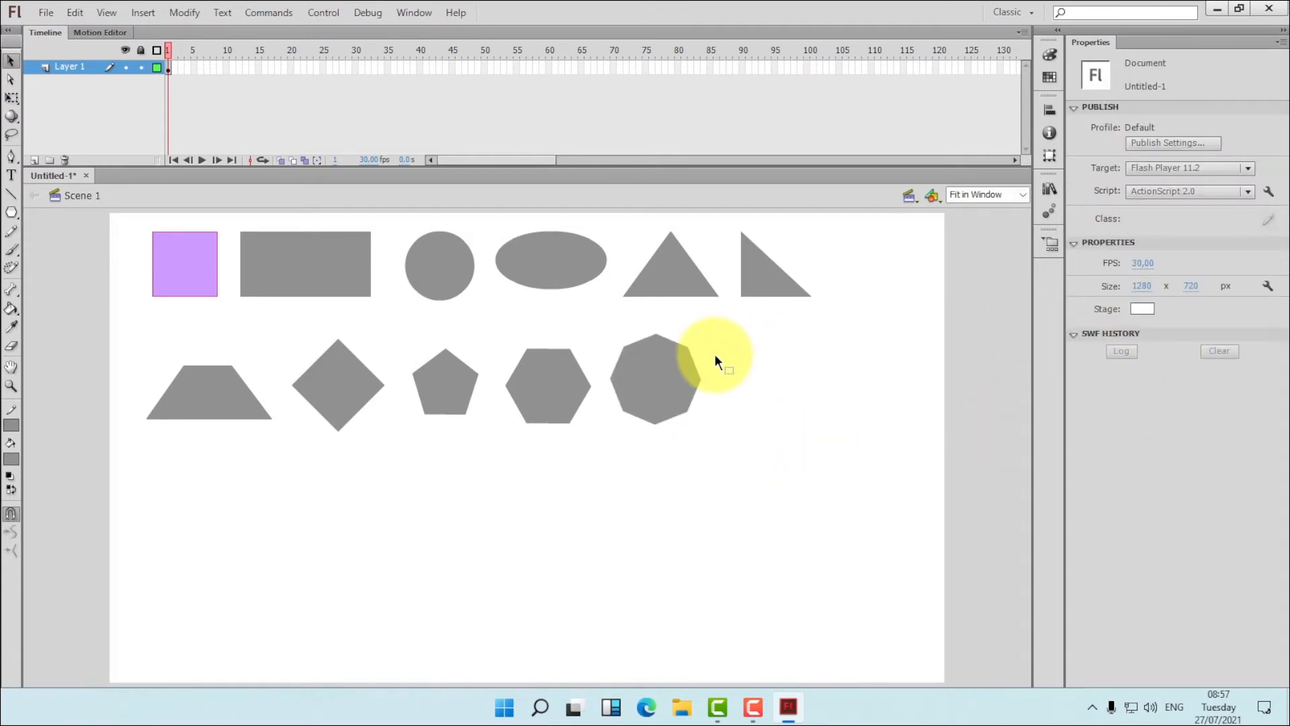
Draw a five-pointed star about 159 px wide and 153 px high beside the octagon with the PolyStar tool's star style.
click(10, 213)
drag(12, 212, 90, 283)
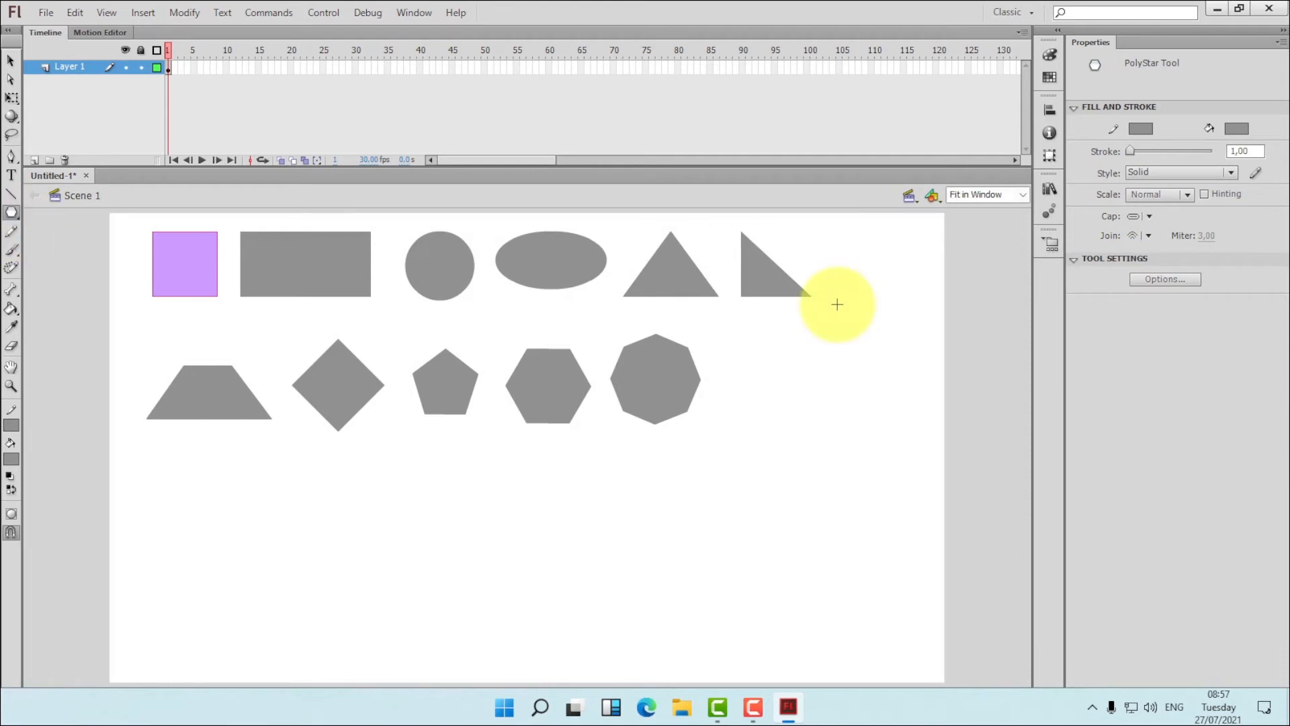
click(1164, 279)
drag(676, 339, 625, 337)
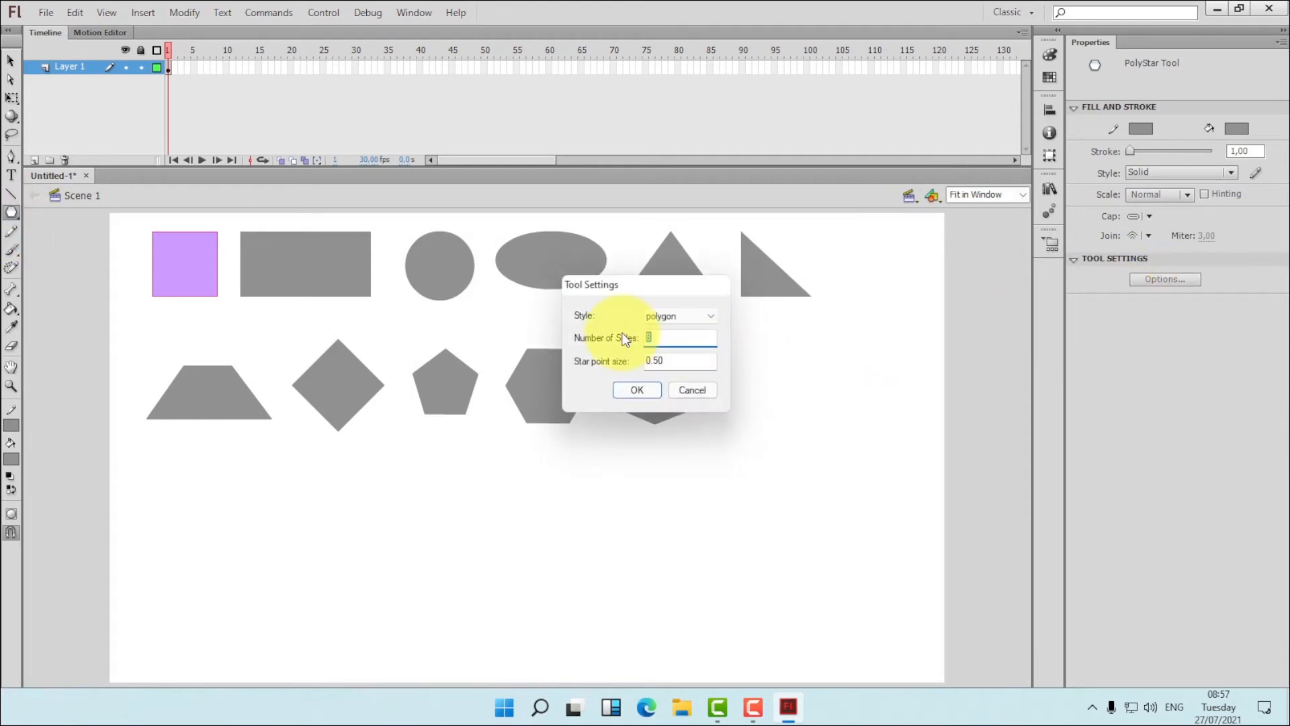
text(5)
click(716, 316)
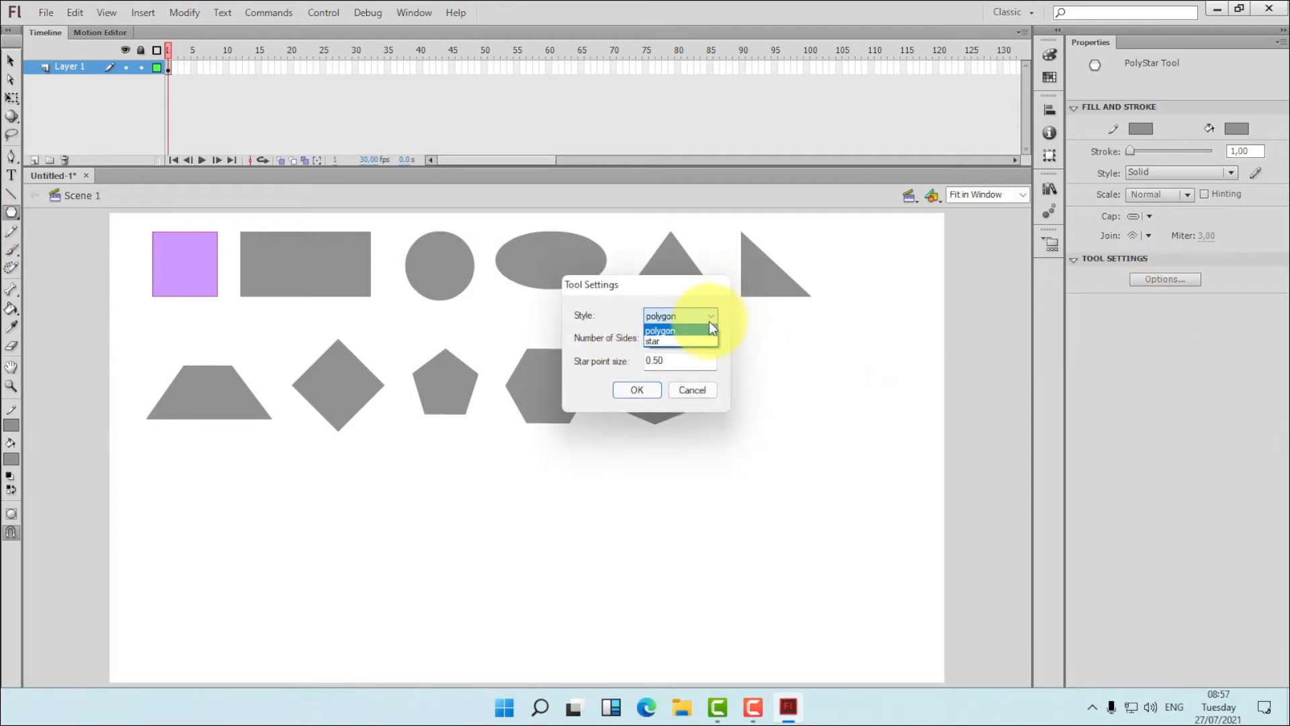
click(692, 337)
click(711, 316)
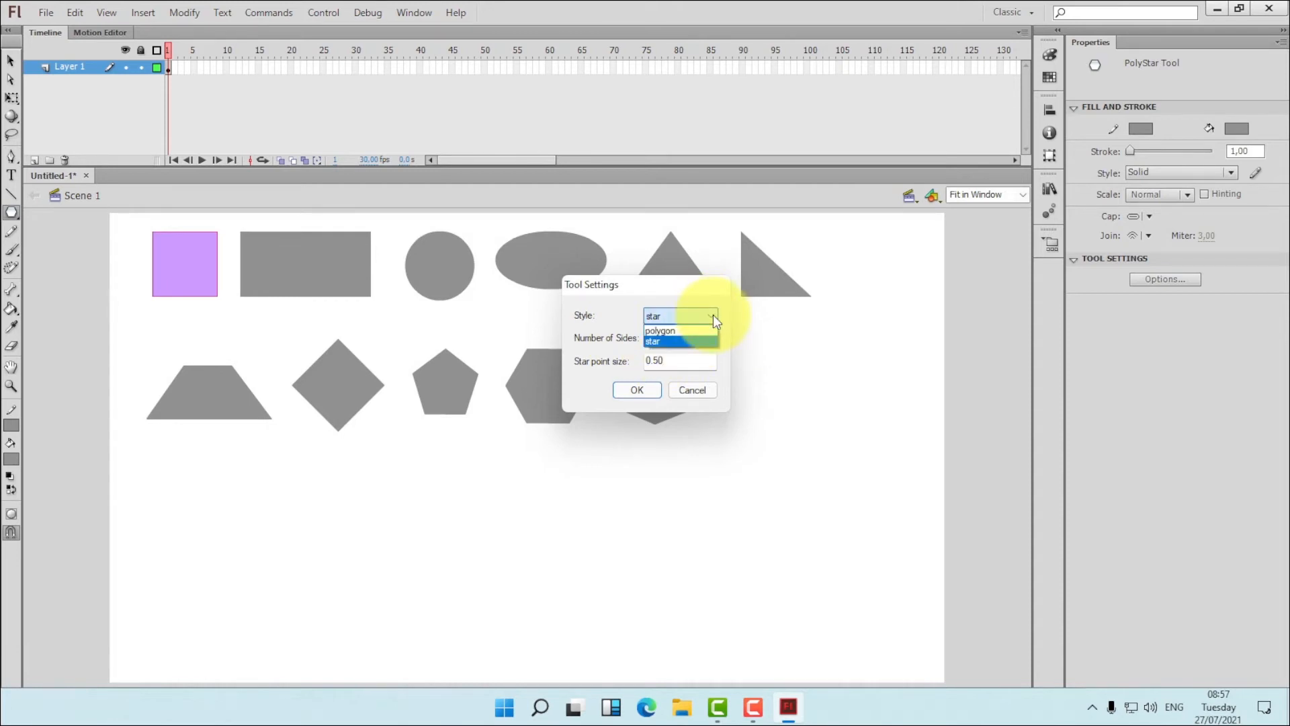
click(692, 341)
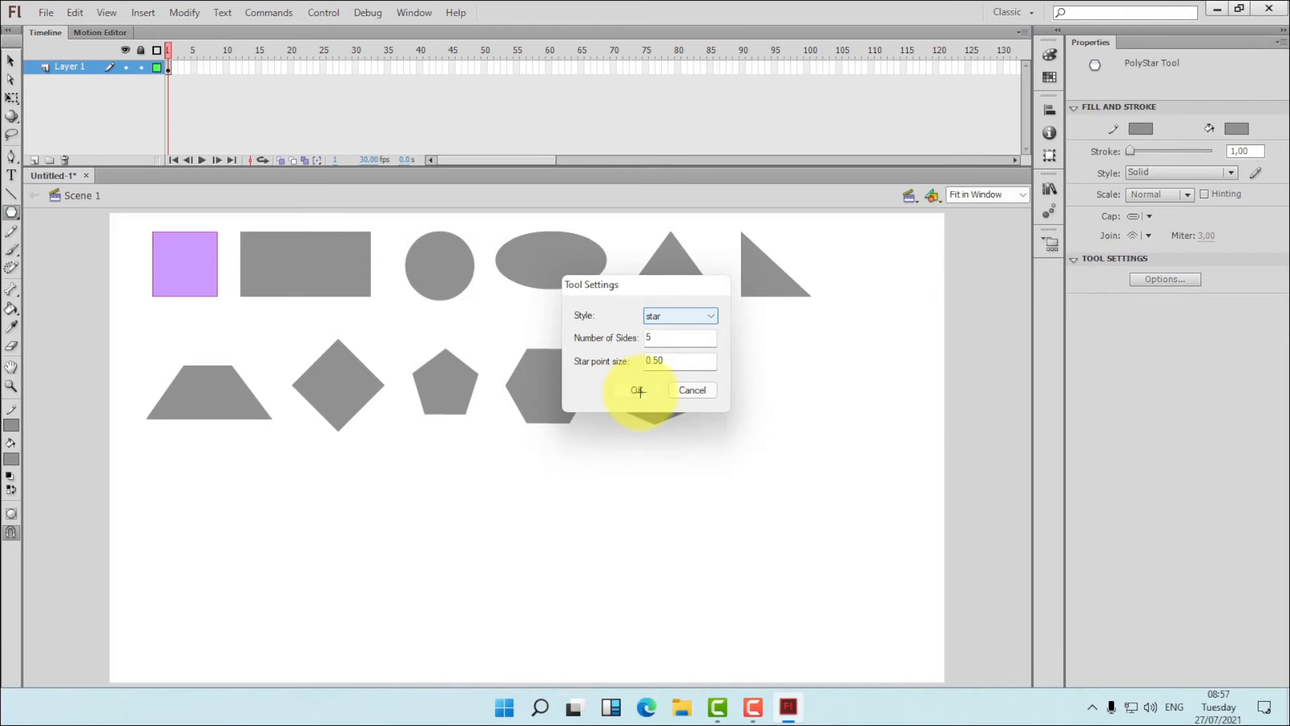
click(638, 392)
drag(781, 372, 815, 413)
click(11, 60)
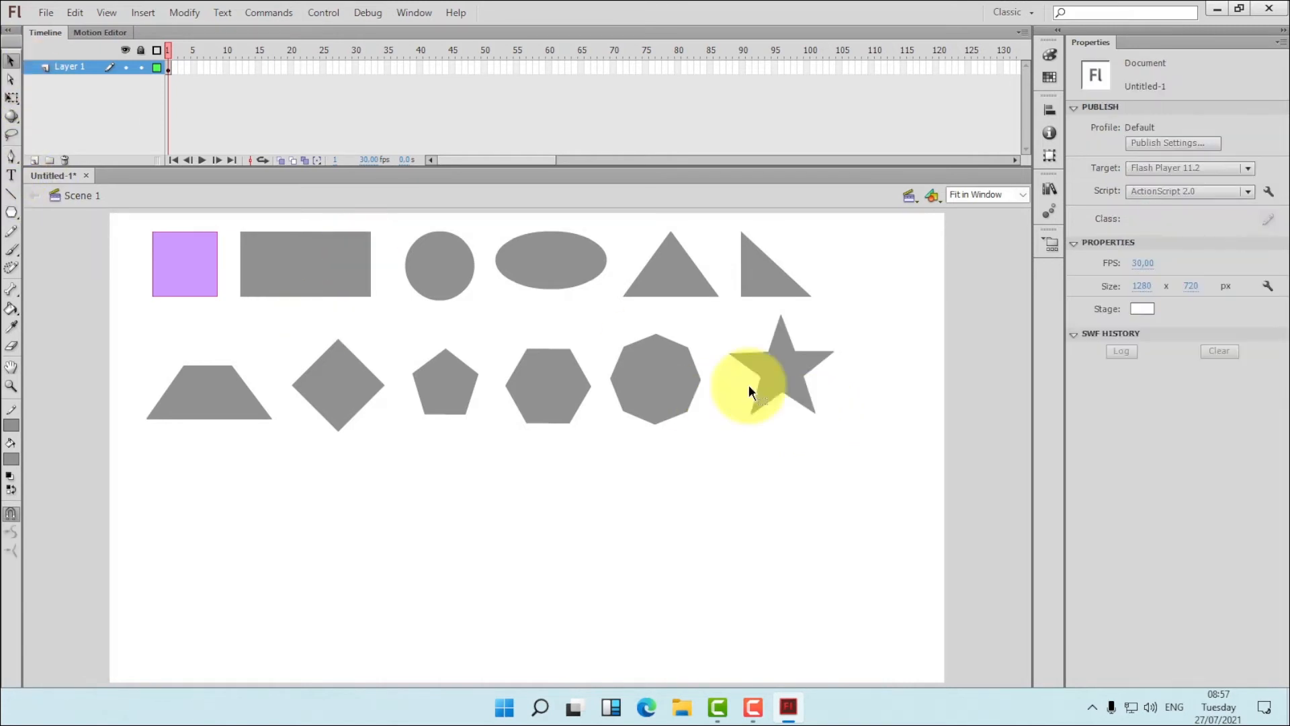
Select the whole star and move it slightly down so it lines up with the second row.
drag(747, 337, 850, 437)
click(868, 470)
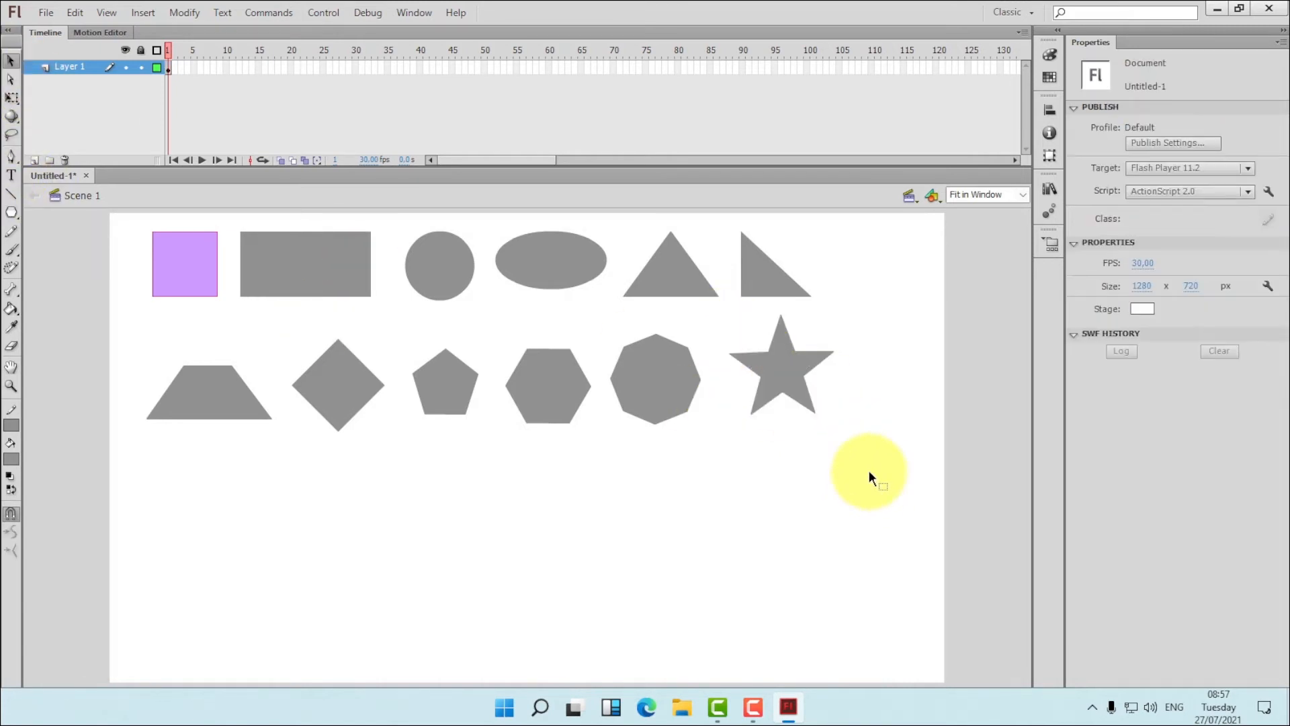
drag(737, 312, 873, 475)
click(826, 433)
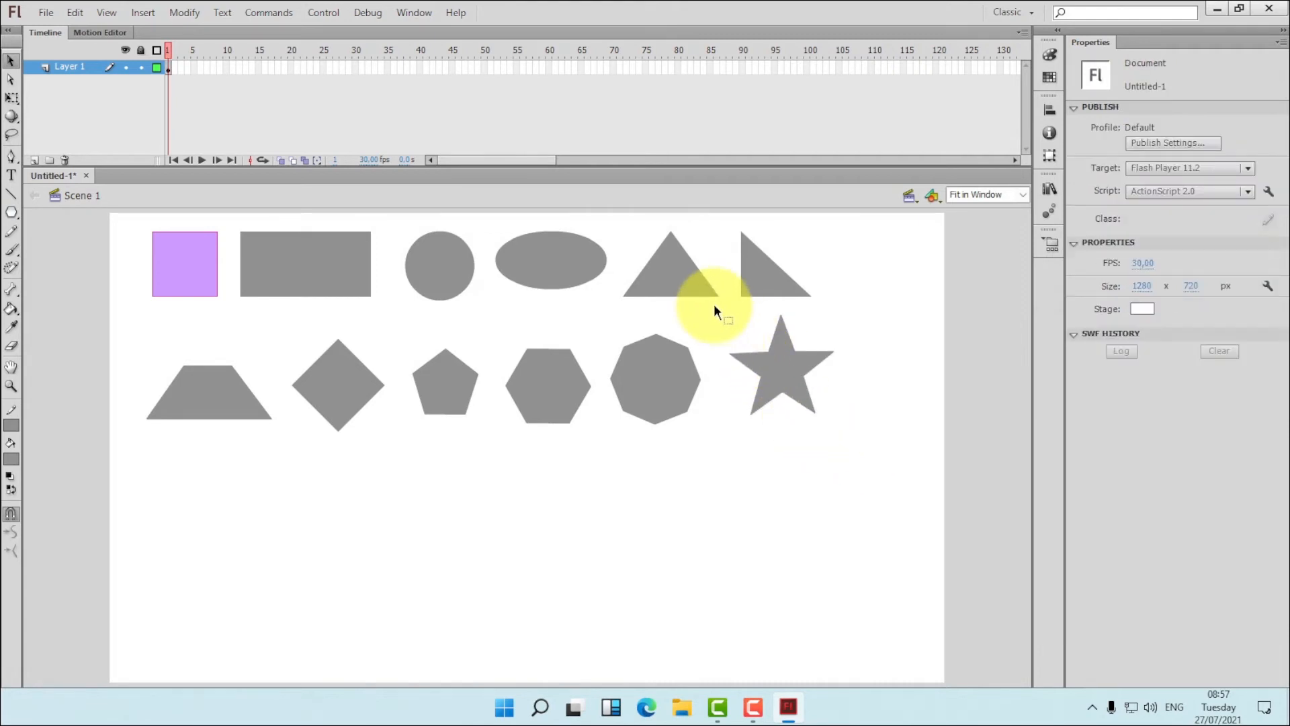
drag(711, 308, 873, 469)
drag(793, 375, 783, 386)
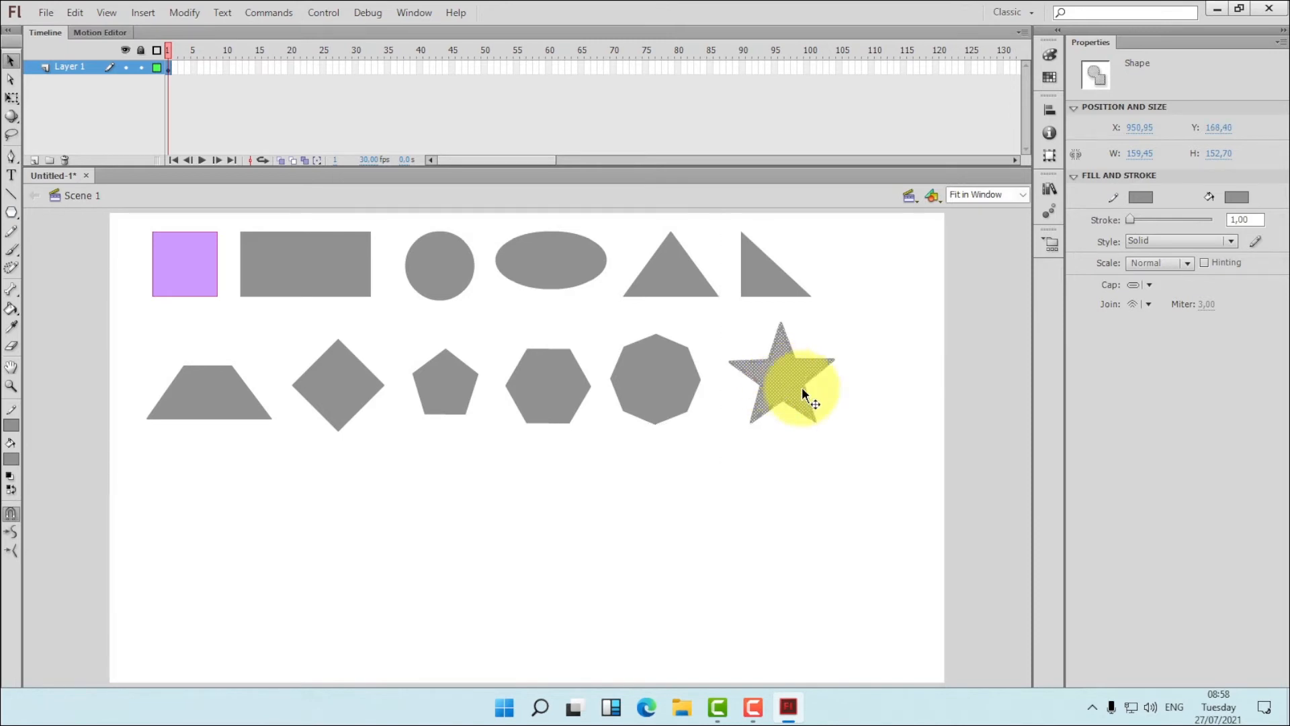
click(880, 421)
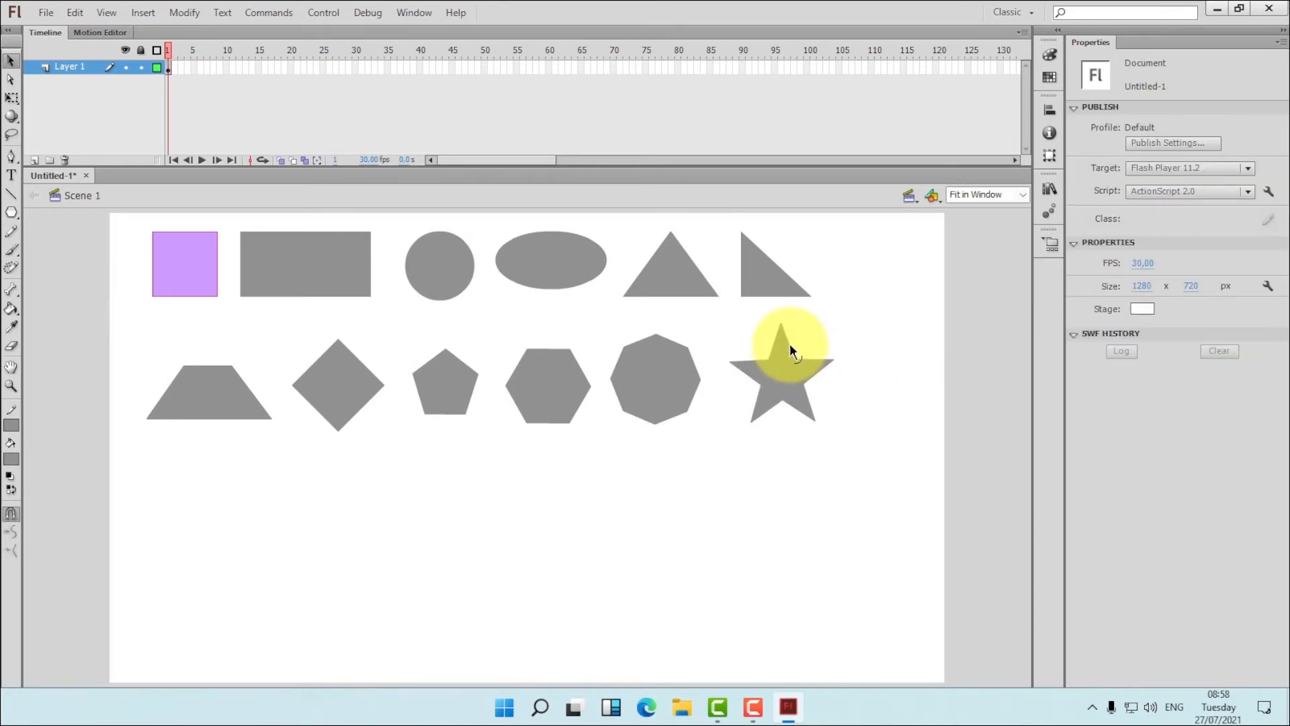
Try bending the star's straight edges into curved, swirling arms, and undo the changes.
drag(791, 347, 798, 346)
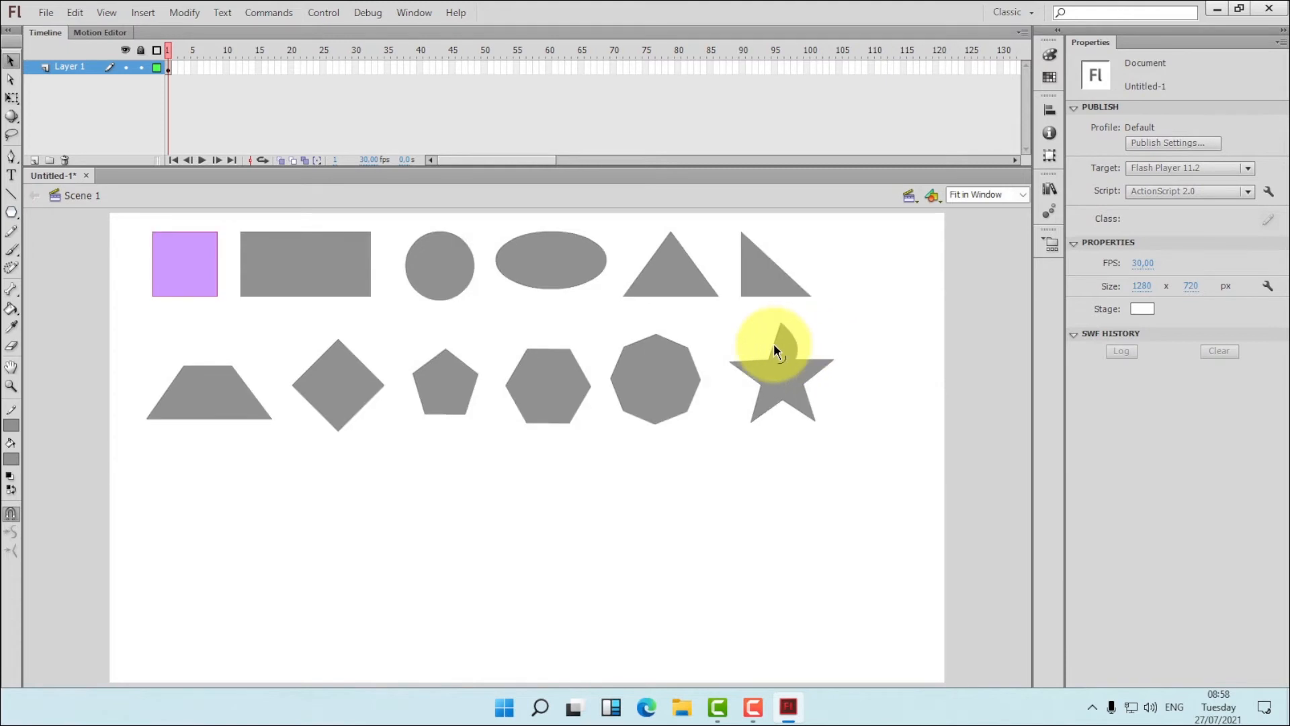
drag(782, 345, 782, 344)
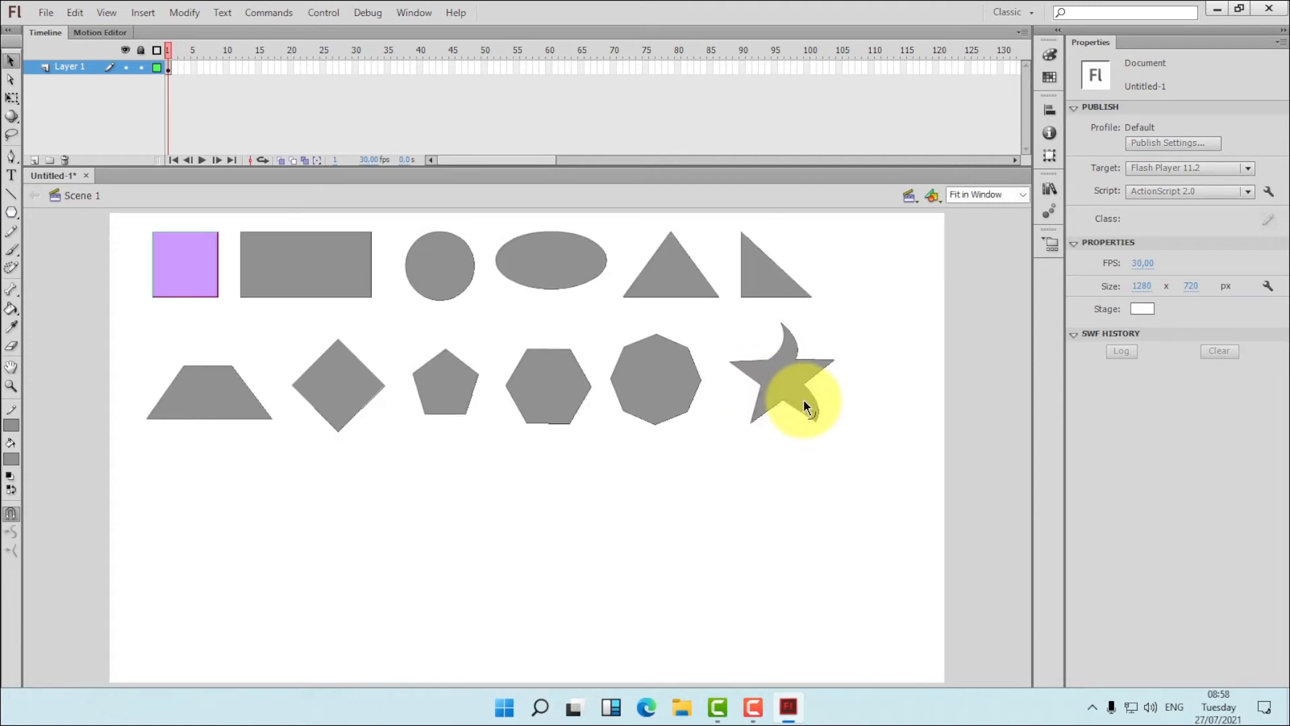
drag(803, 398, 752, 401)
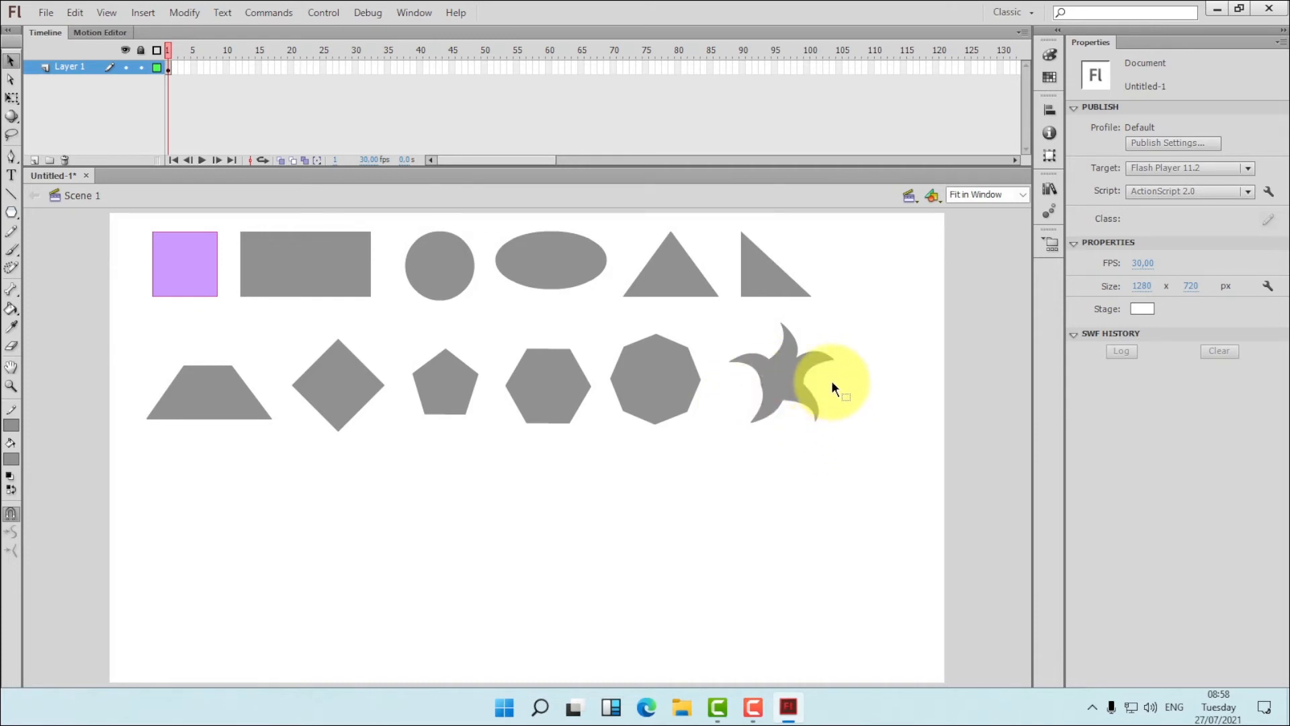
key(ctrl+z)
key(ctrl+z)
key(ctrl+z)
key(ctrl+z)
key(ctrl+z)
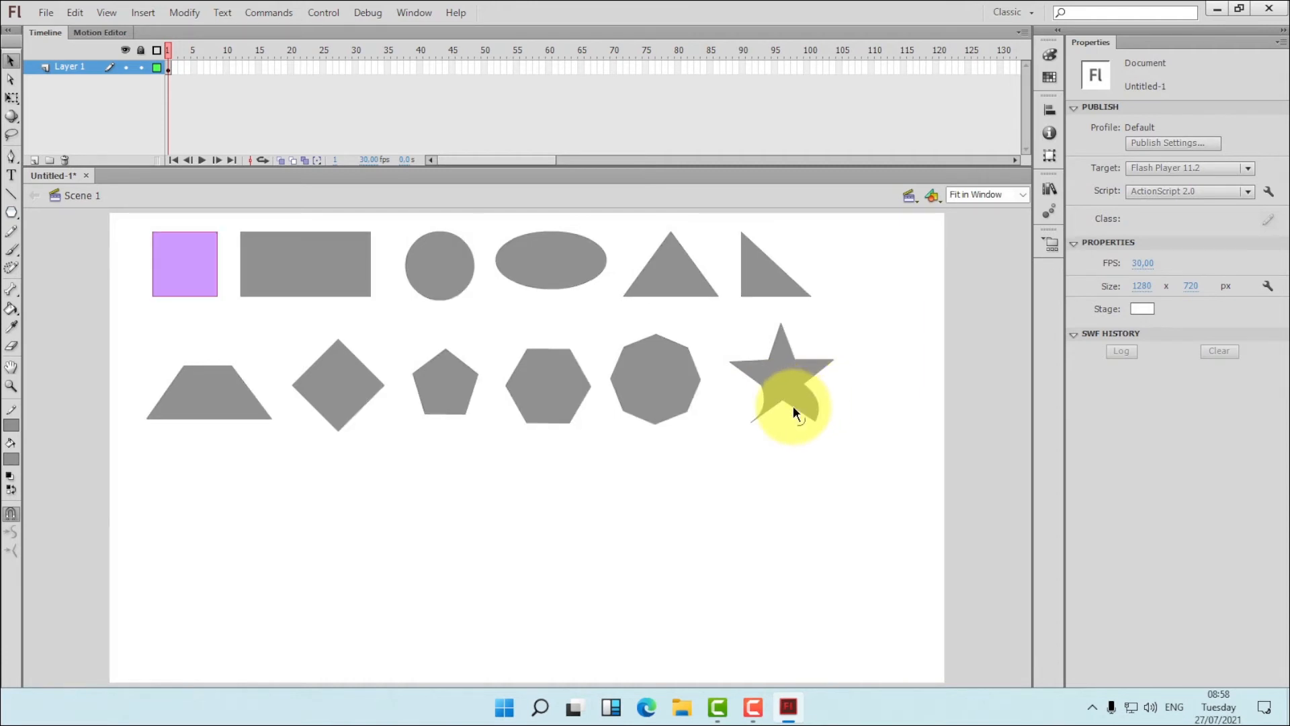
Try curving more of the star's straight edges into swirling arms, and undo the edits back to the straight-edged star.
drag(797, 406, 824, 396)
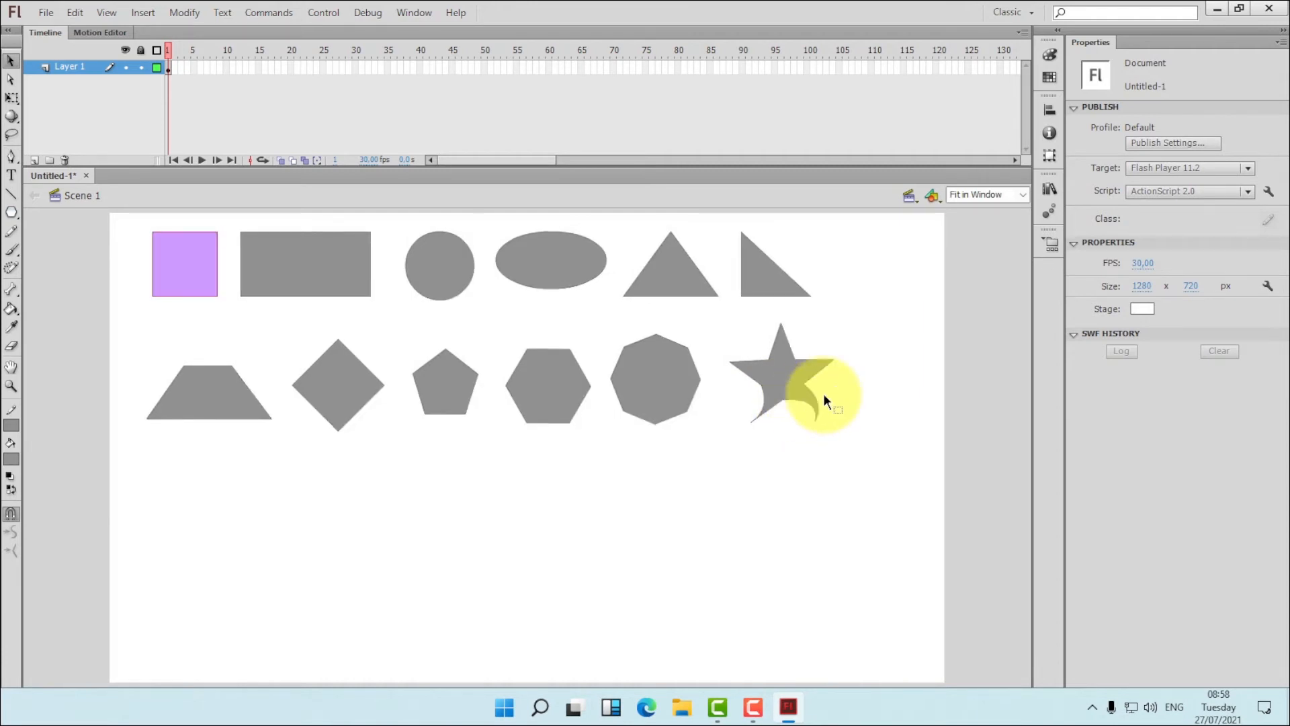
click(784, 345)
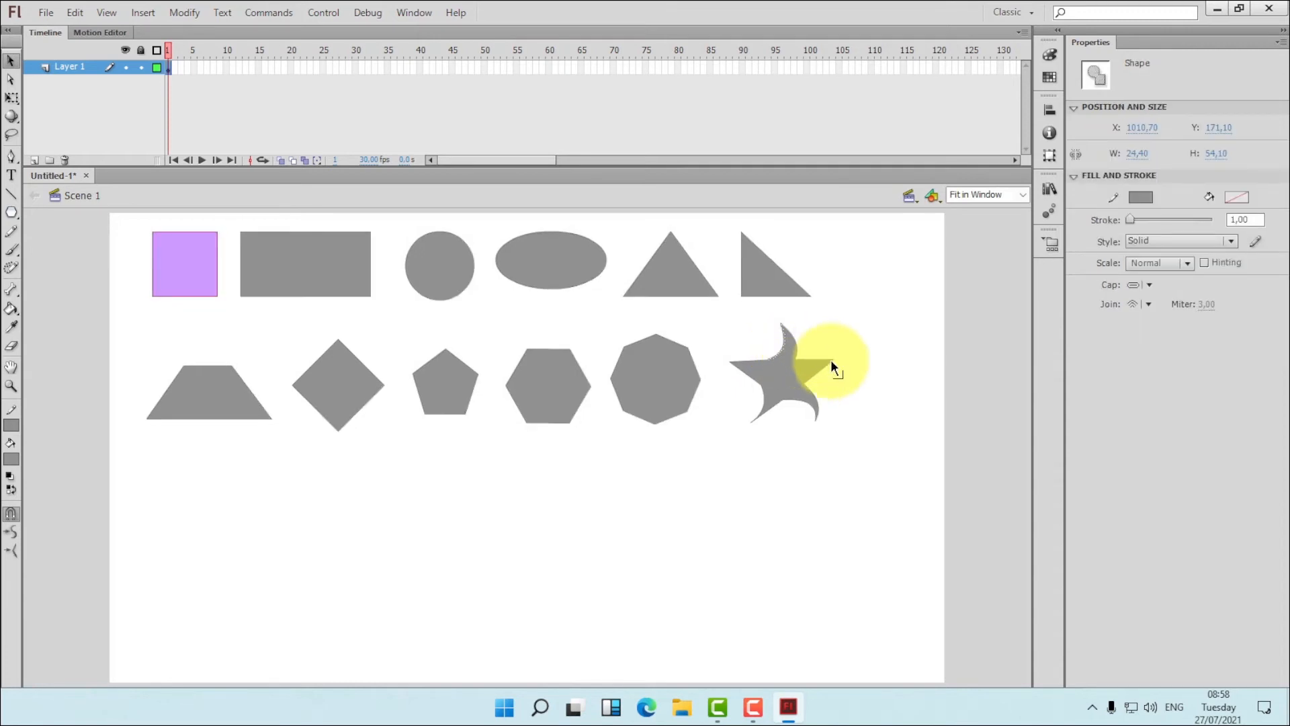
click(864, 402)
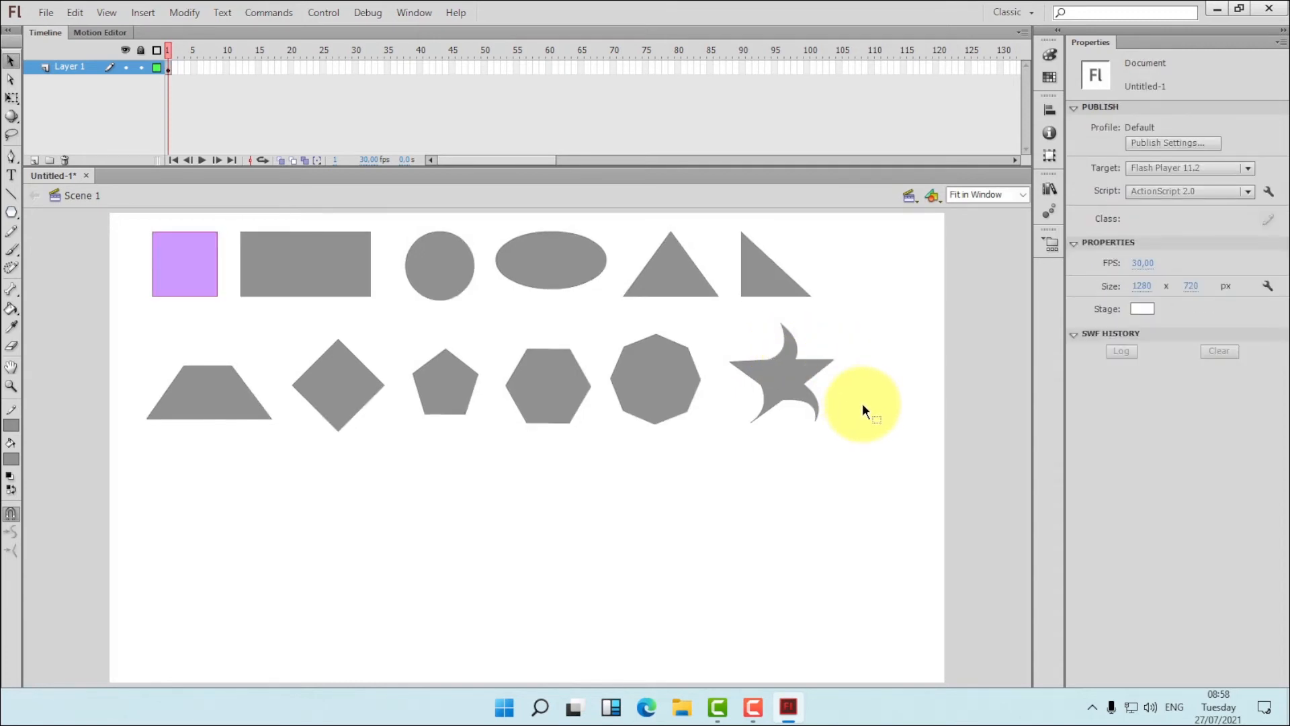
key(ctrl+z)
key(ctrl+z)
key(ctrl+z)
key(ctrl+z)
key(ctrl+z)
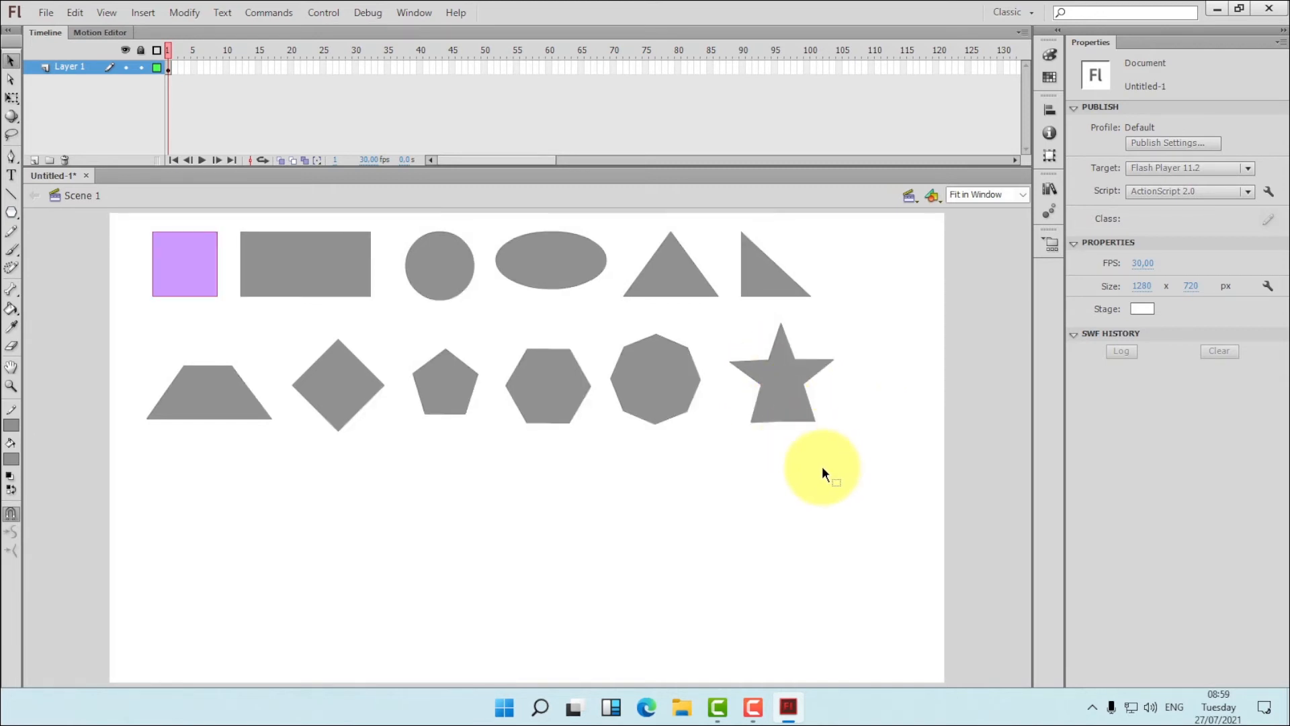
key(ctrl+z)
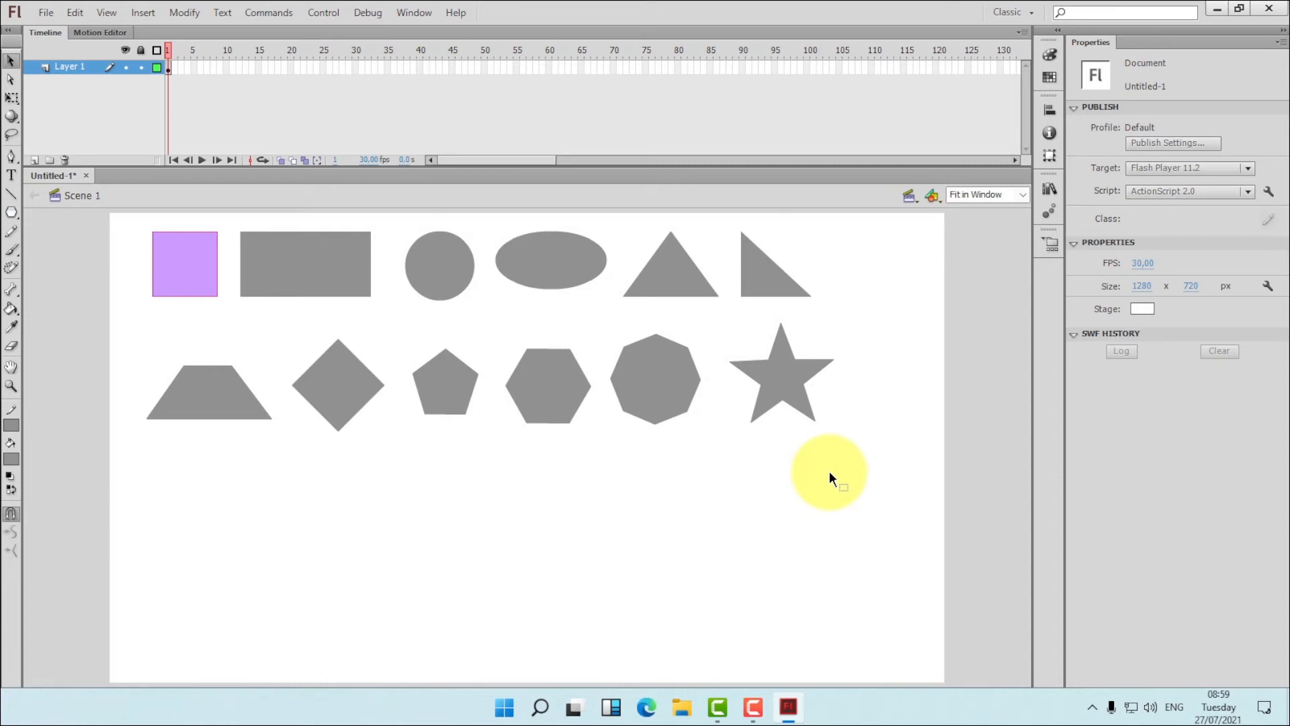
Draw a grey circle about 146 px across below the trapezoid with the Oval tool.
click(15, 214)
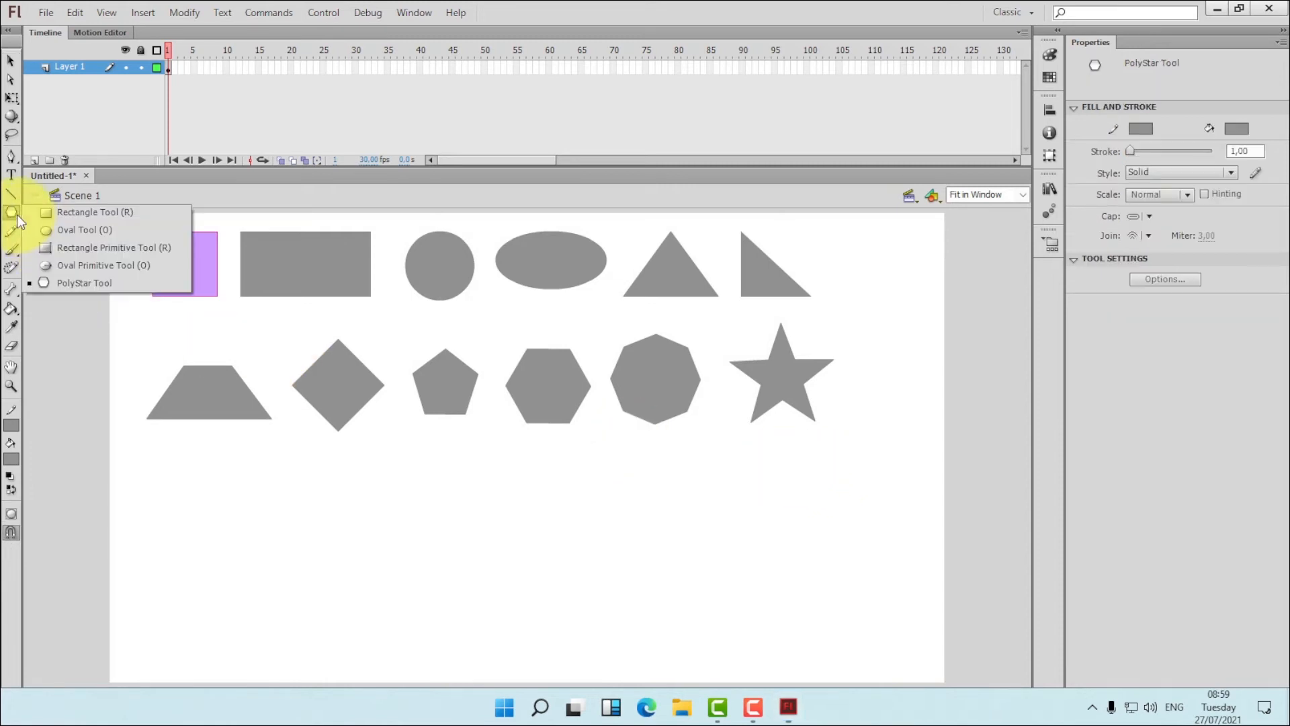
drag(182, 493, 272, 589)
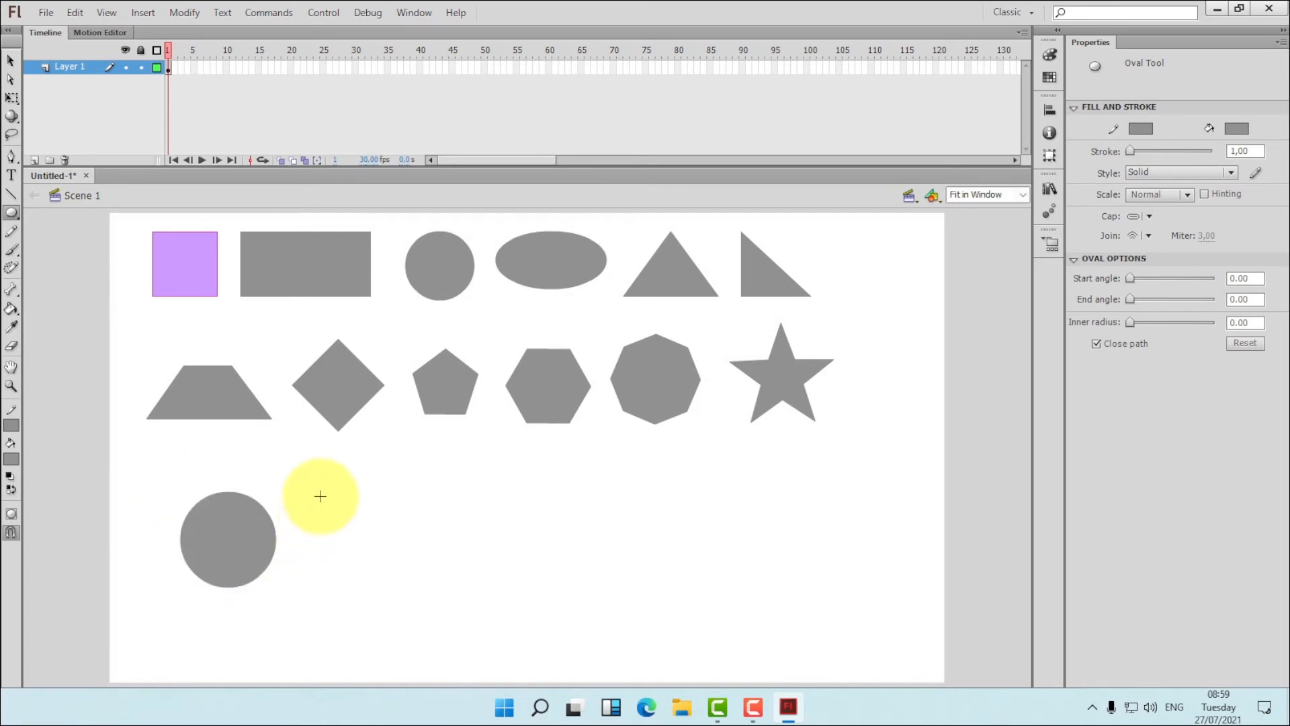
click(11, 62)
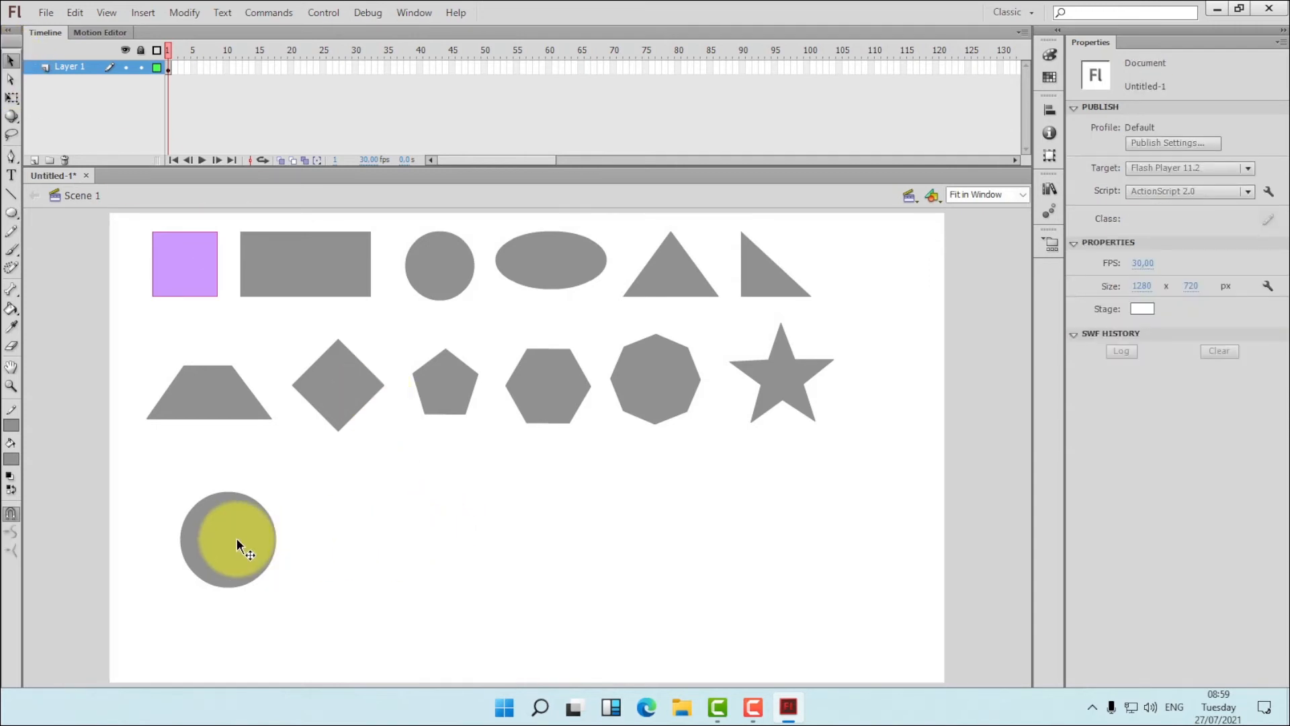
Copy the whole grey circle, fill and outline, and place the pasted duplicate level beside the original.
click(237, 537)
click(304, 522)
click(251, 550)
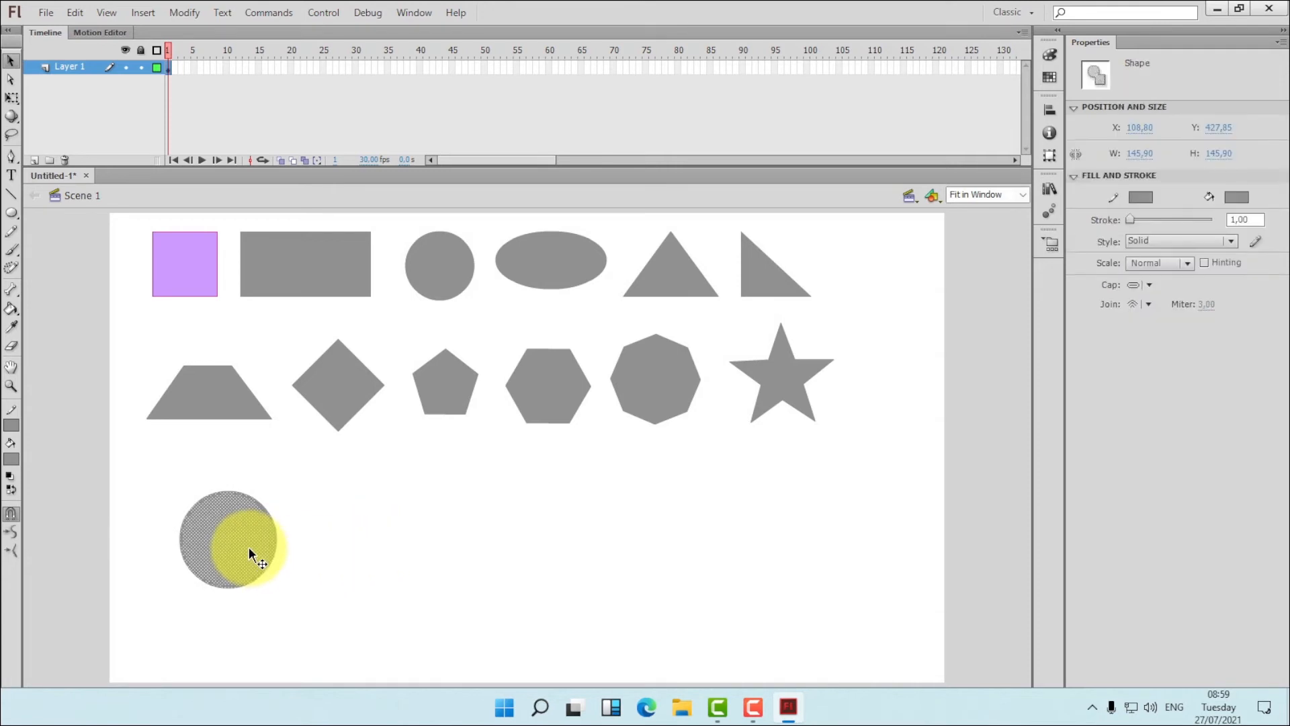
right_click(248, 548)
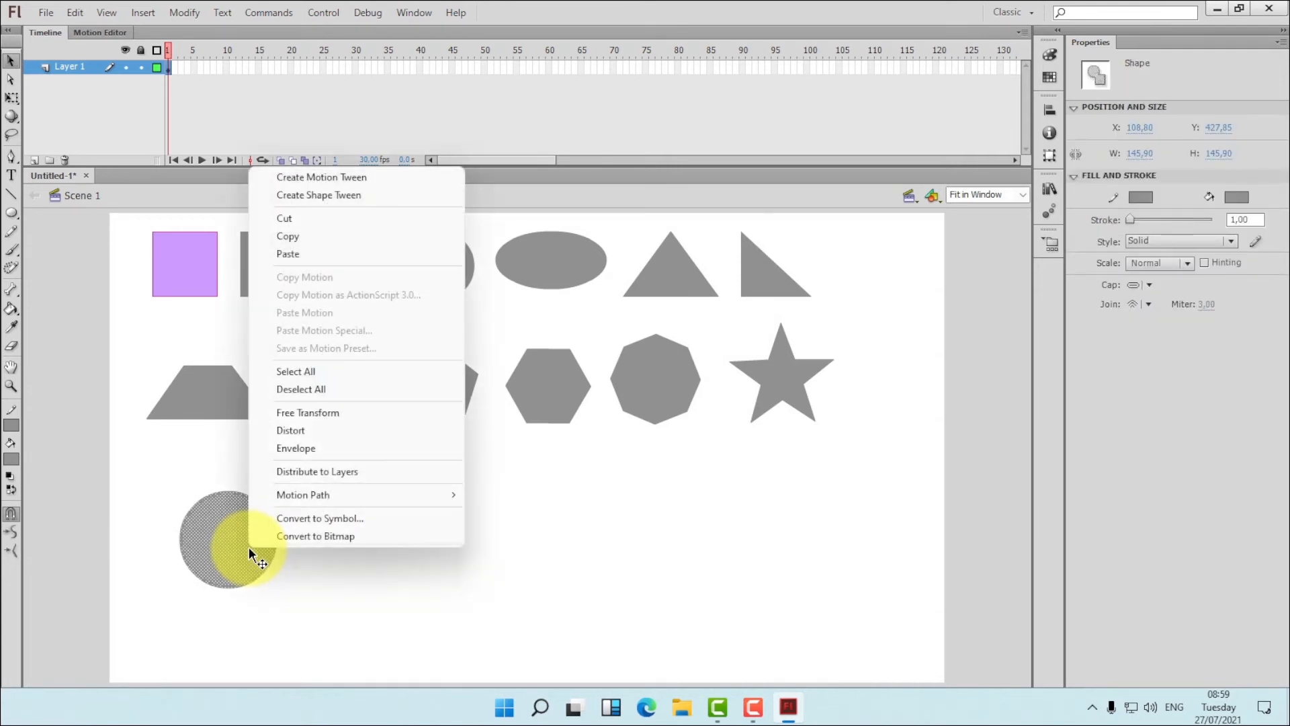
click(293, 236)
click(448, 527)
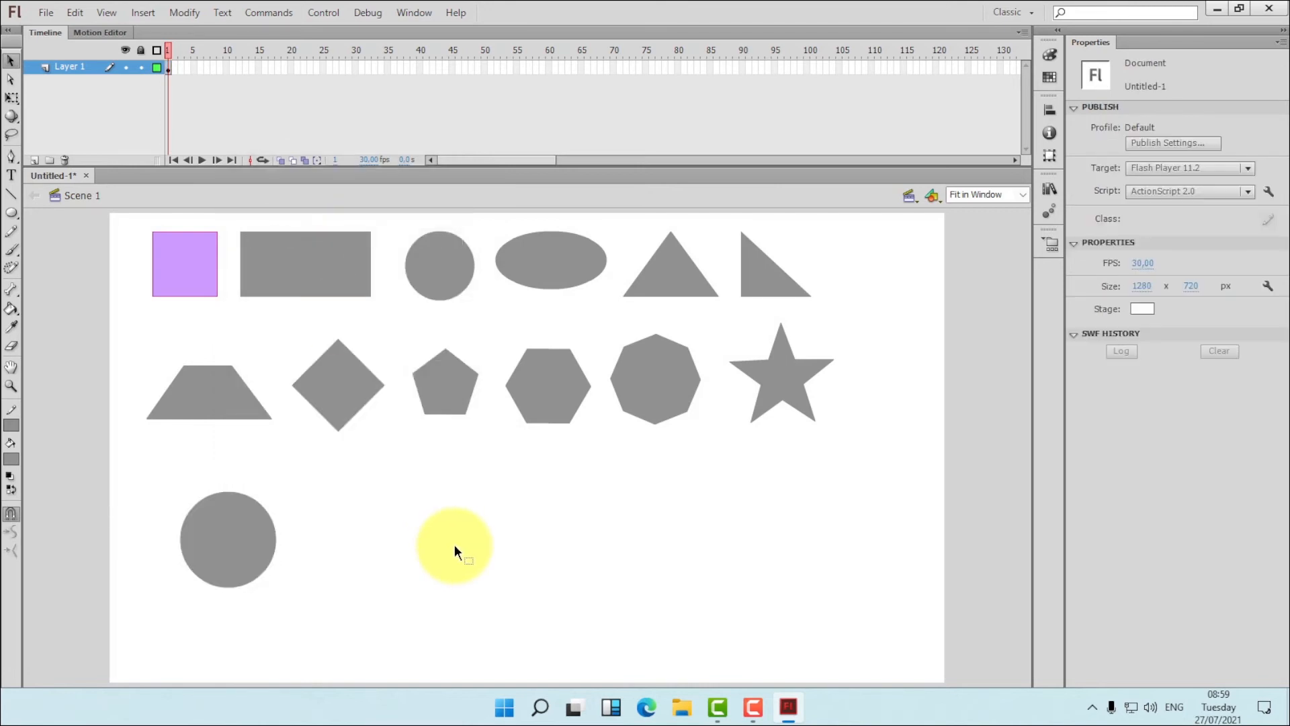
right_click(452, 530)
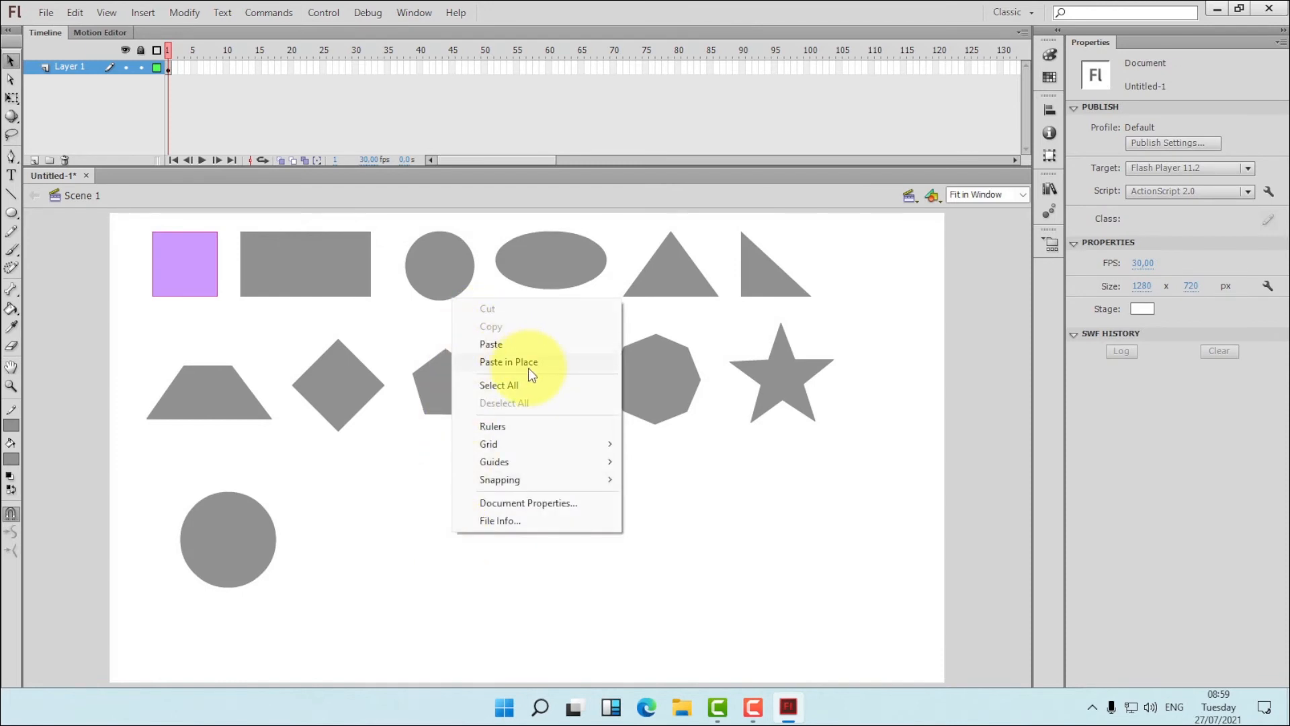
click(495, 344)
drag(514, 463, 338, 550)
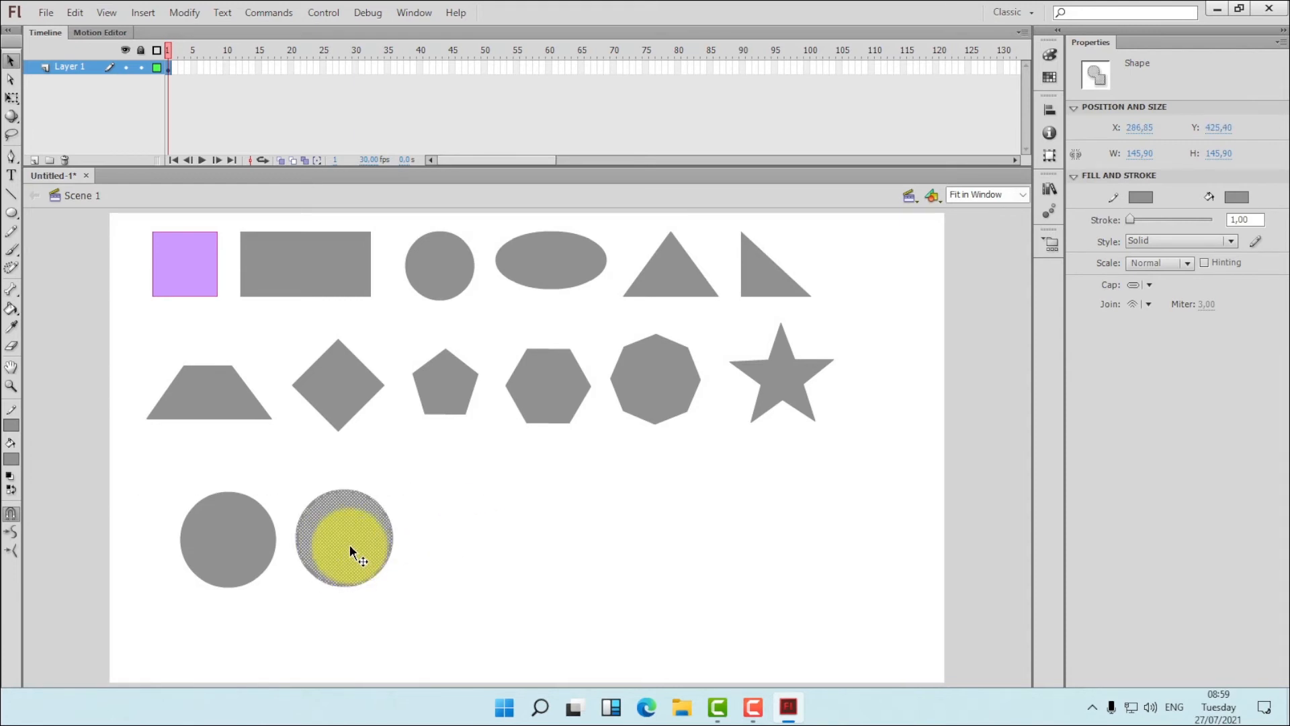
Fill the duplicate circle with bright blue and remove its grey outline.
click(461, 588)
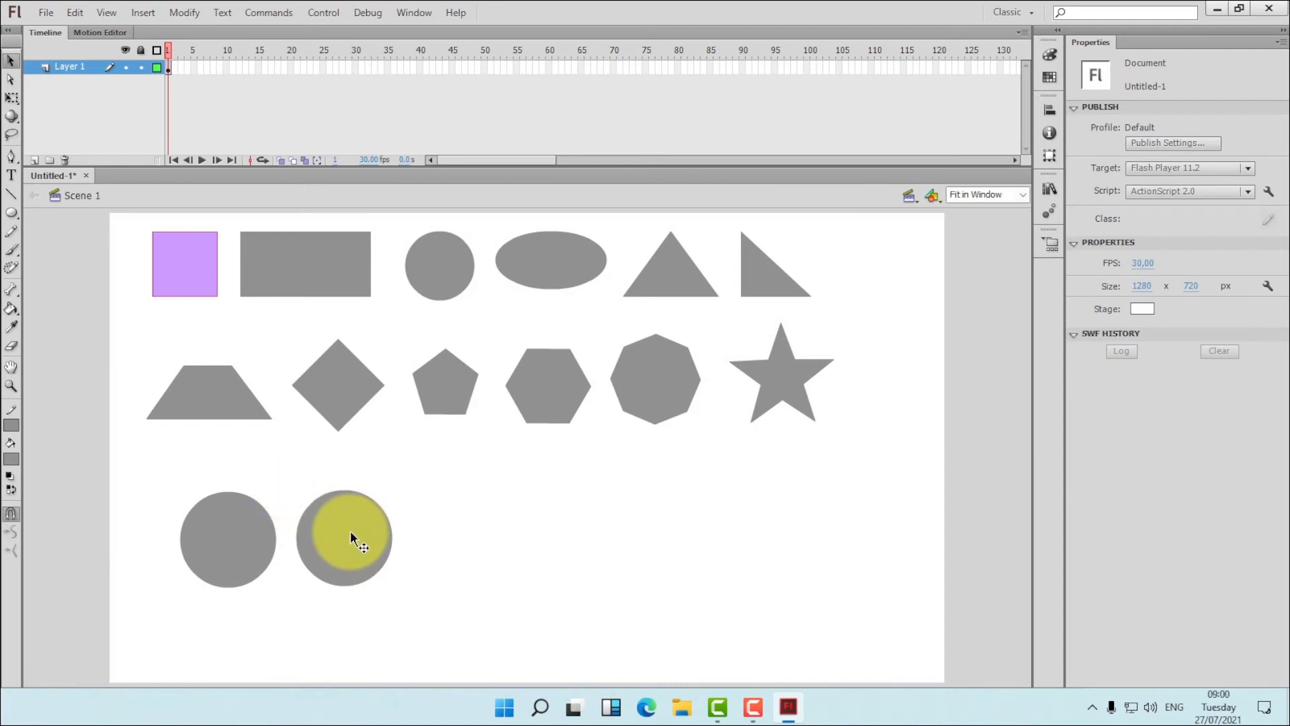
click(350, 538)
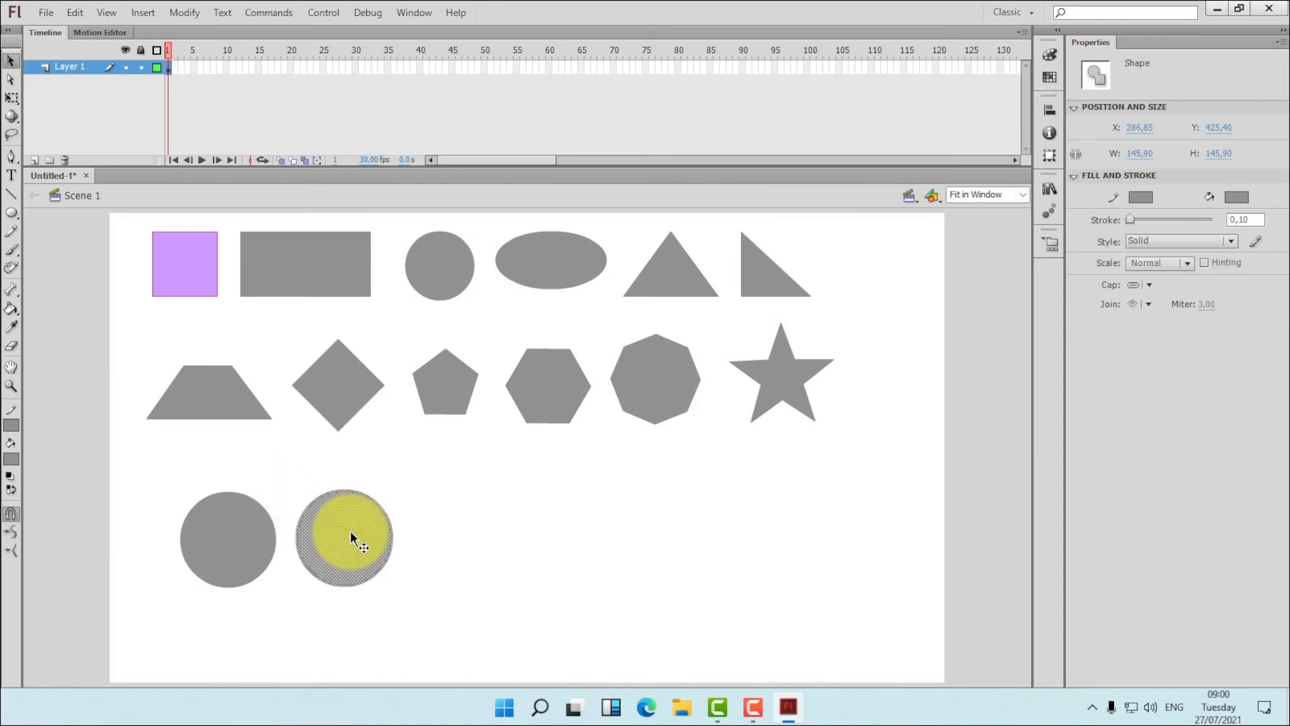
click(11, 458)
click(87, 550)
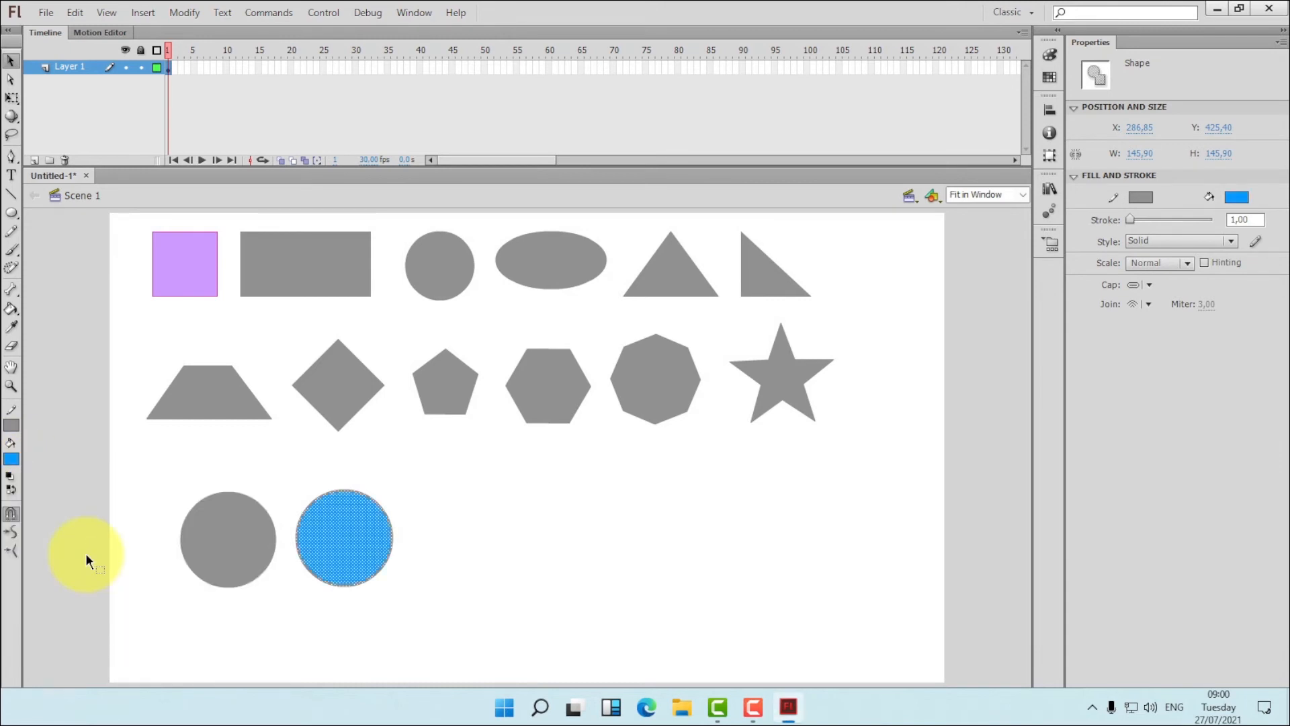
click(399, 497)
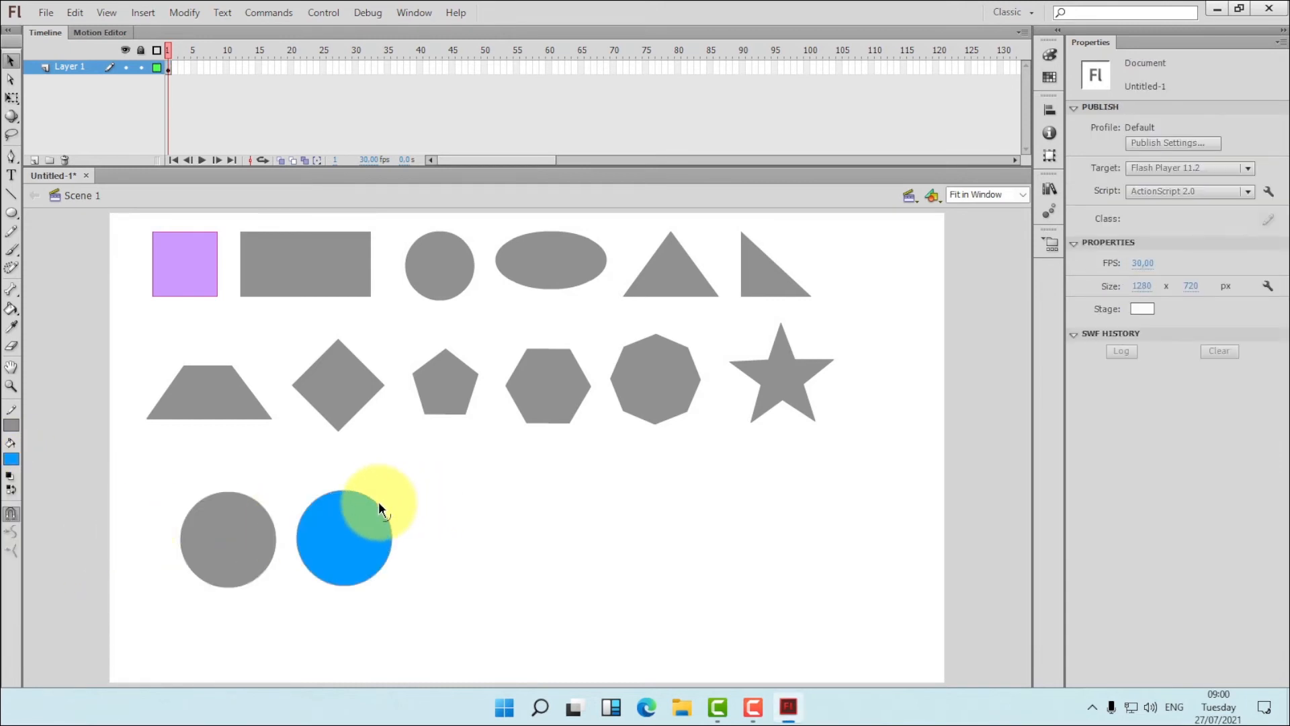
click(378, 501)
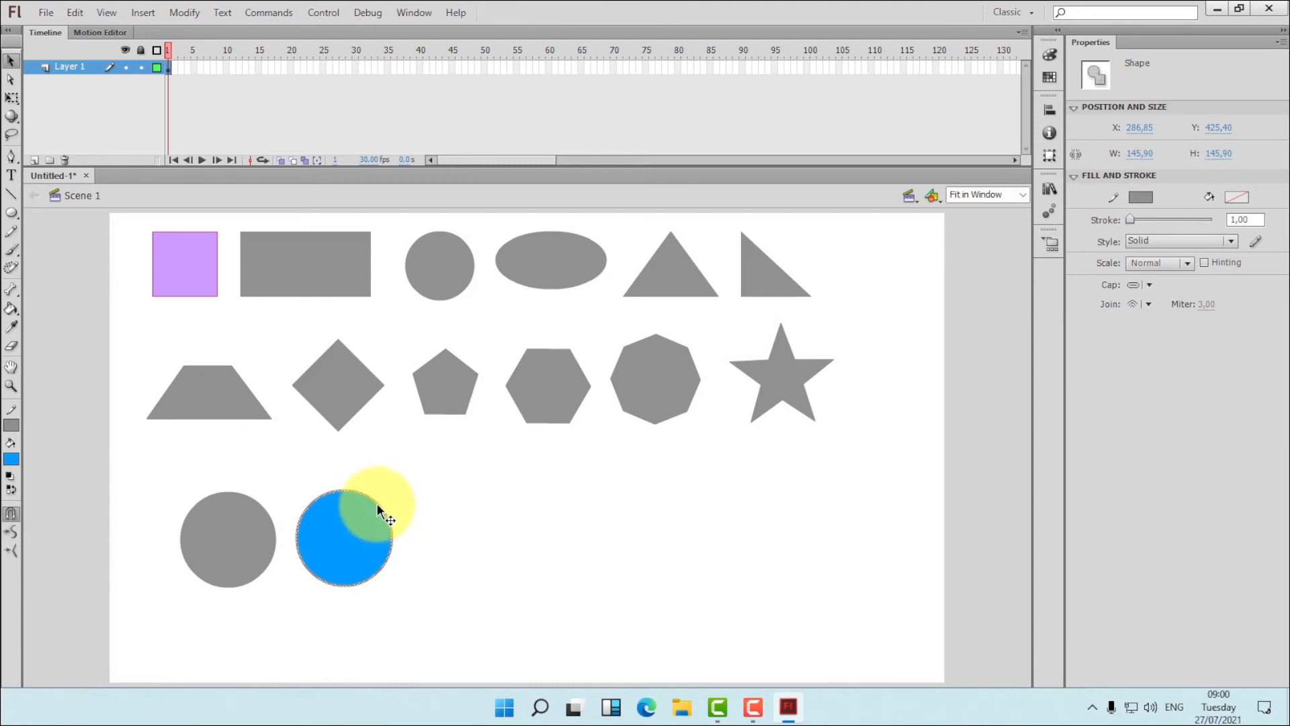
key(ctrl+shift+a)
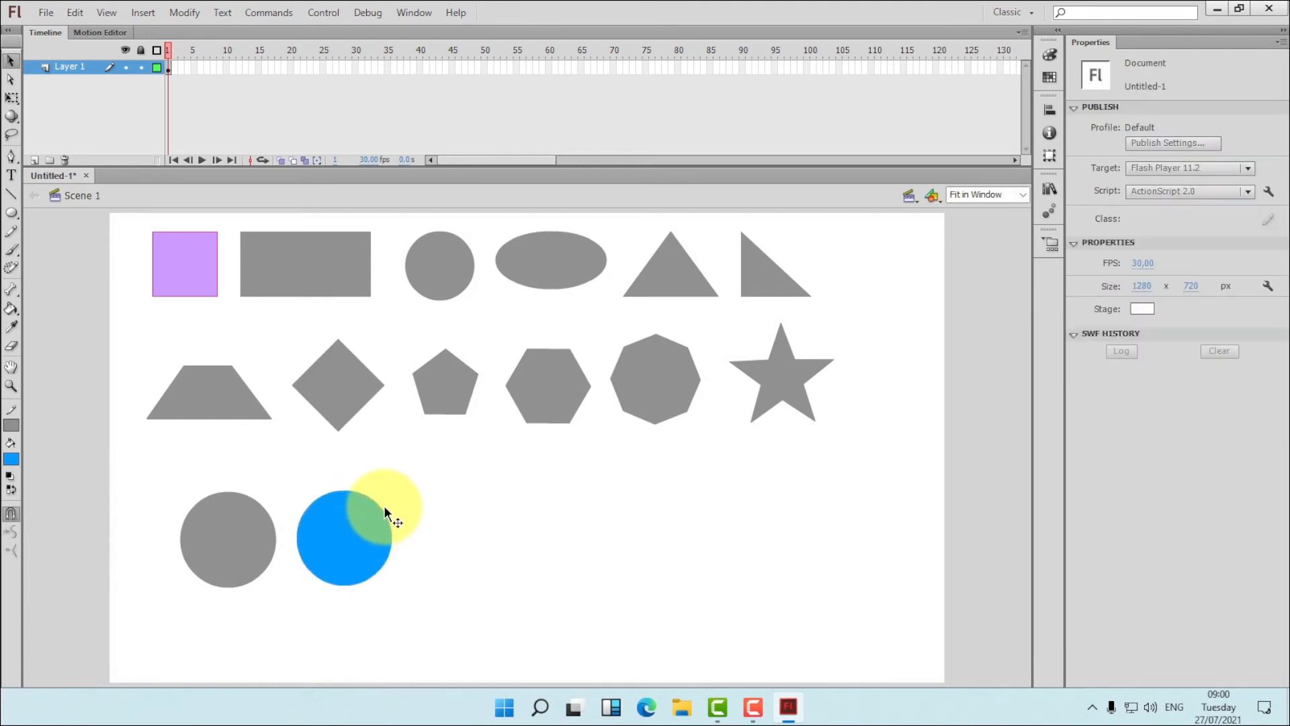
Move the blue circle over most of the grey circle, deselect it, and delete it to cut out a crescent.
click(348, 544)
drag(364, 531, 265, 537)
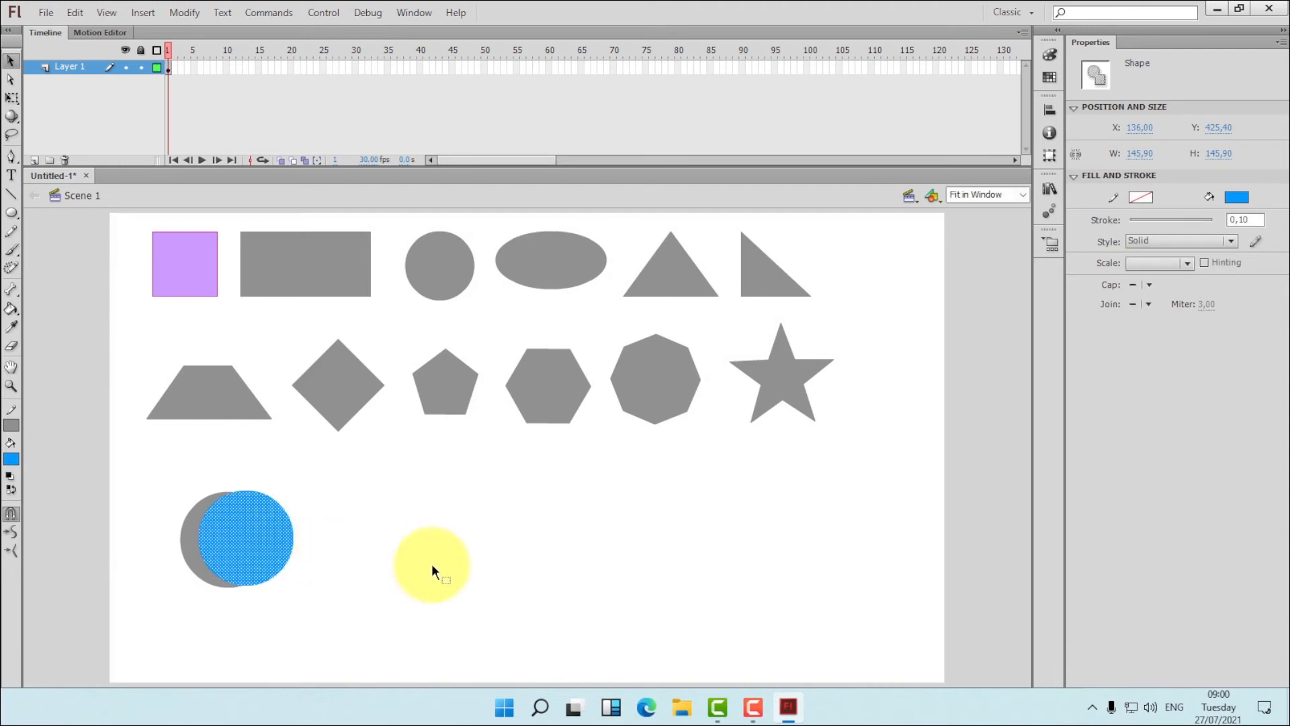
click(434, 617)
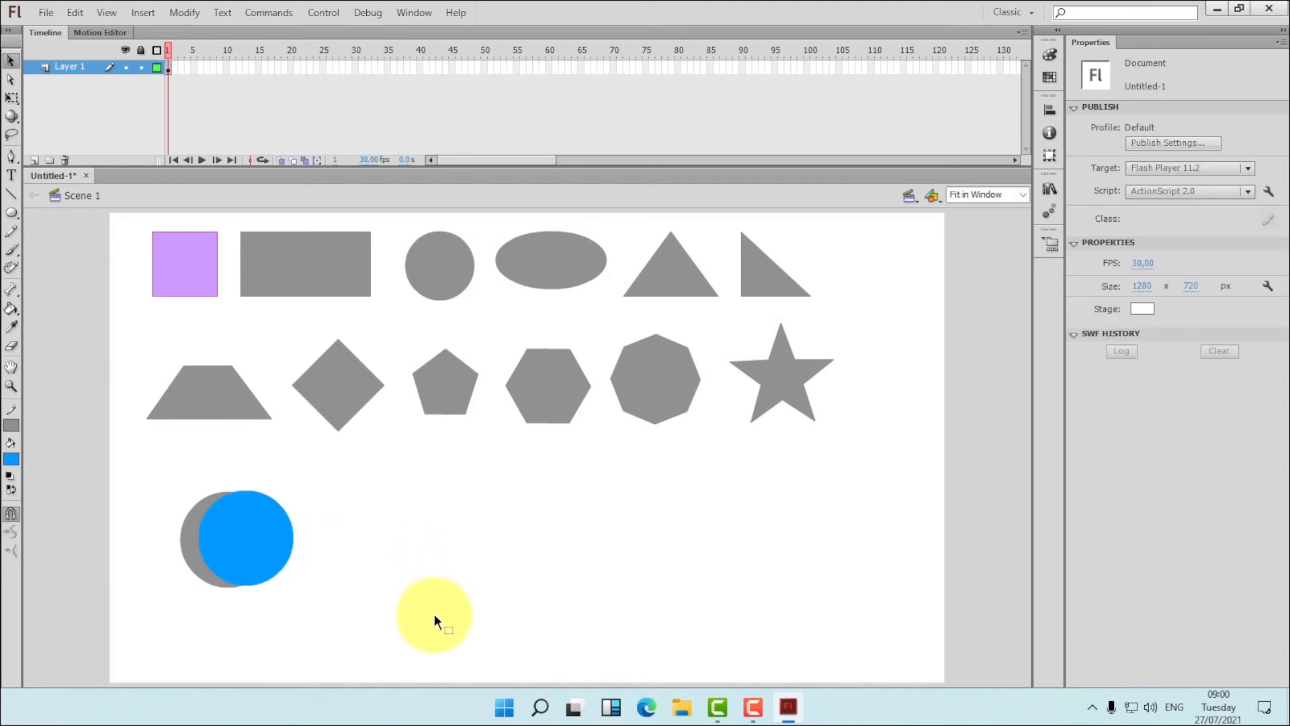
click(277, 538)
key(Delete)
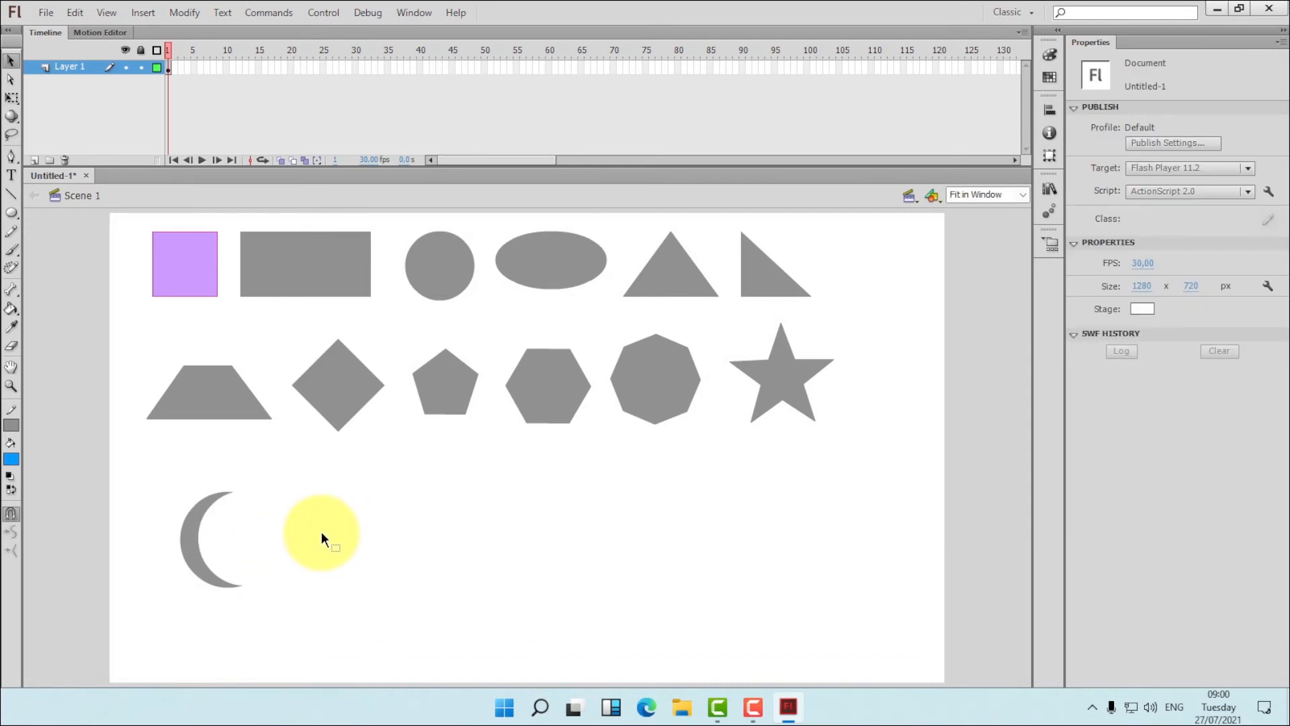
click(188, 543)
drag(192, 553, 164, 535)
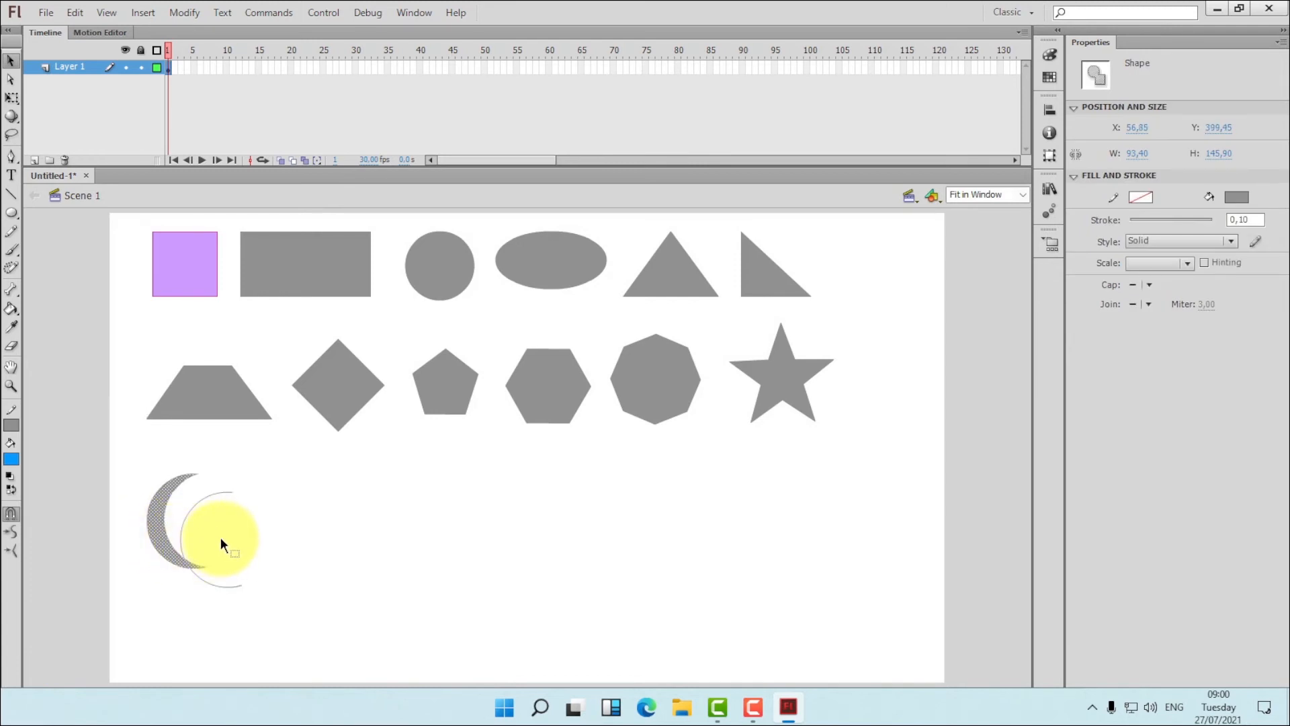
key(ctrl+z)
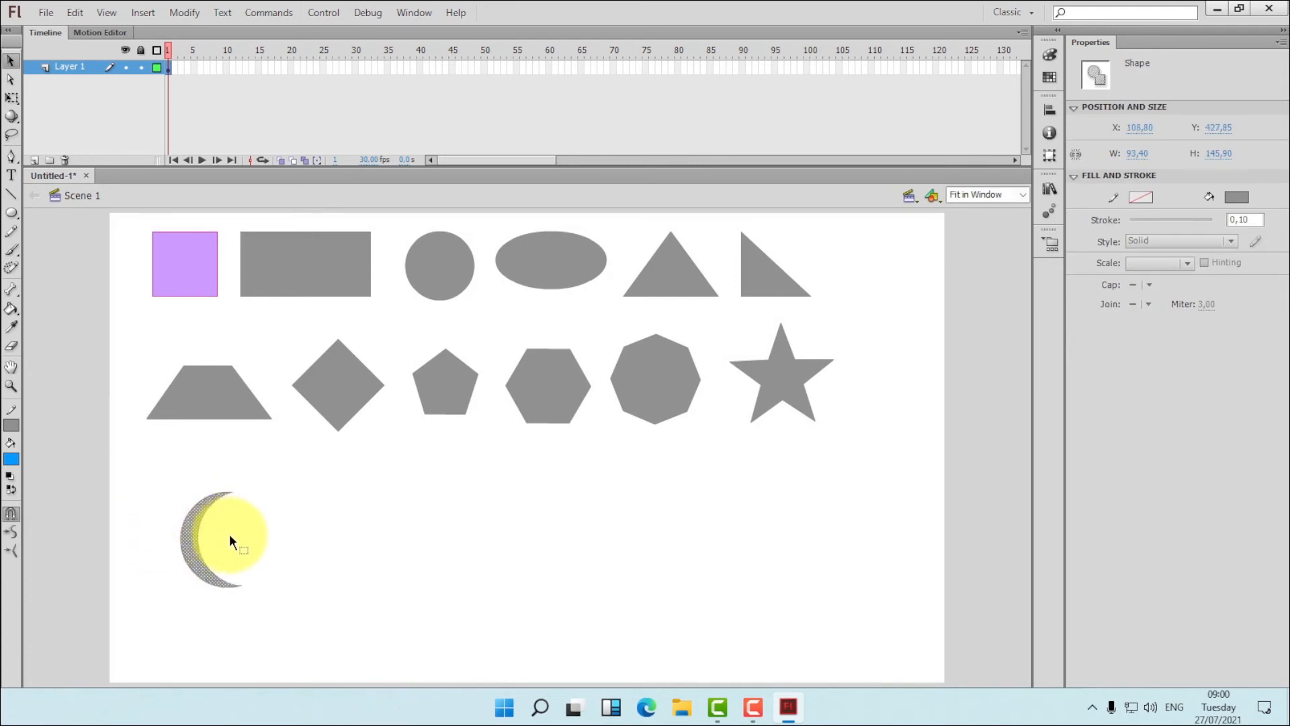
Select the whole crescent with its outline and move it slightly to the right.
click(221, 534)
double_click(188, 546)
drag(188, 545, 199, 546)
click(341, 522)
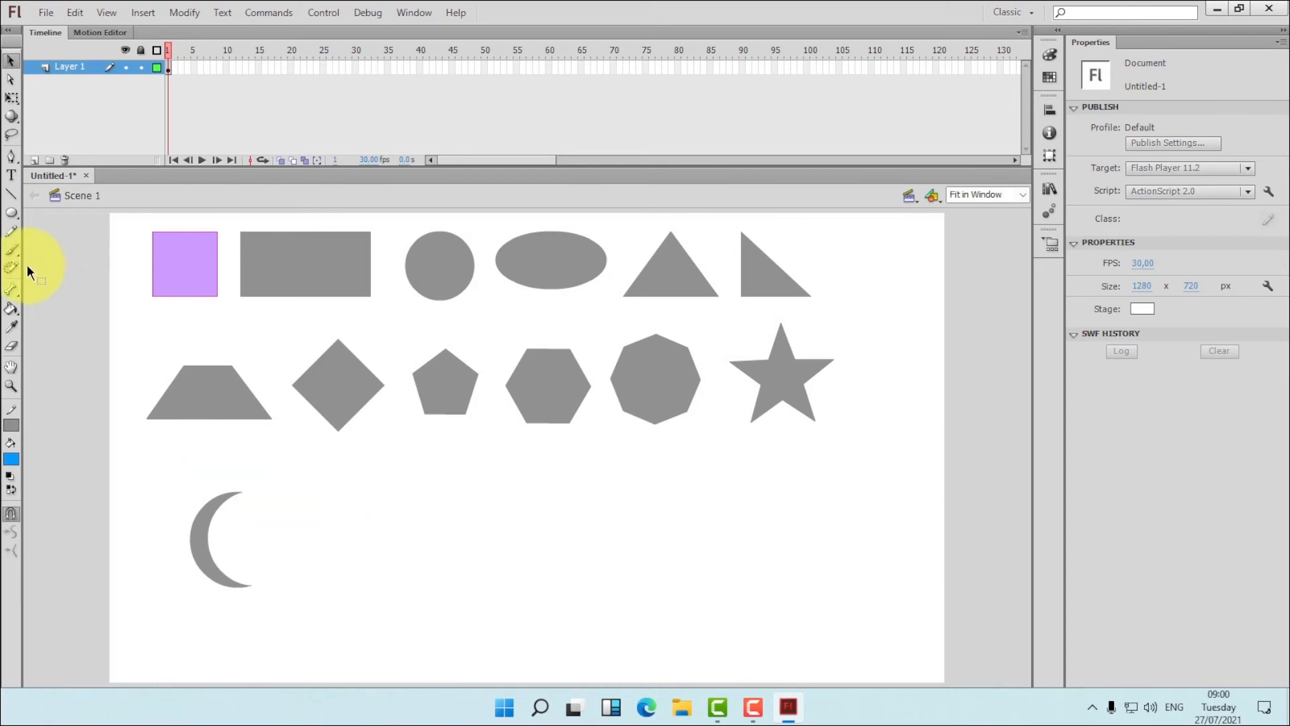
Draw a blue circle beside the crescent with the Oval tool.
click(11, 212)
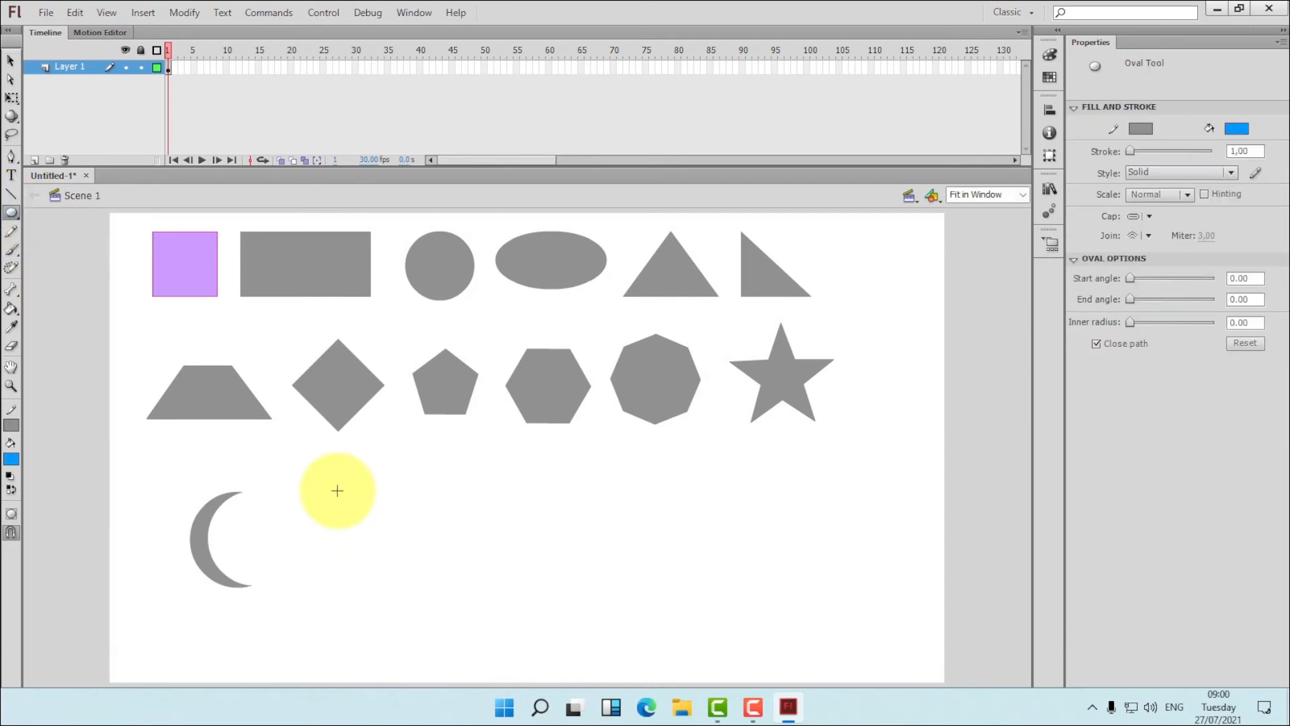
drag(322, 488, 415, 581)
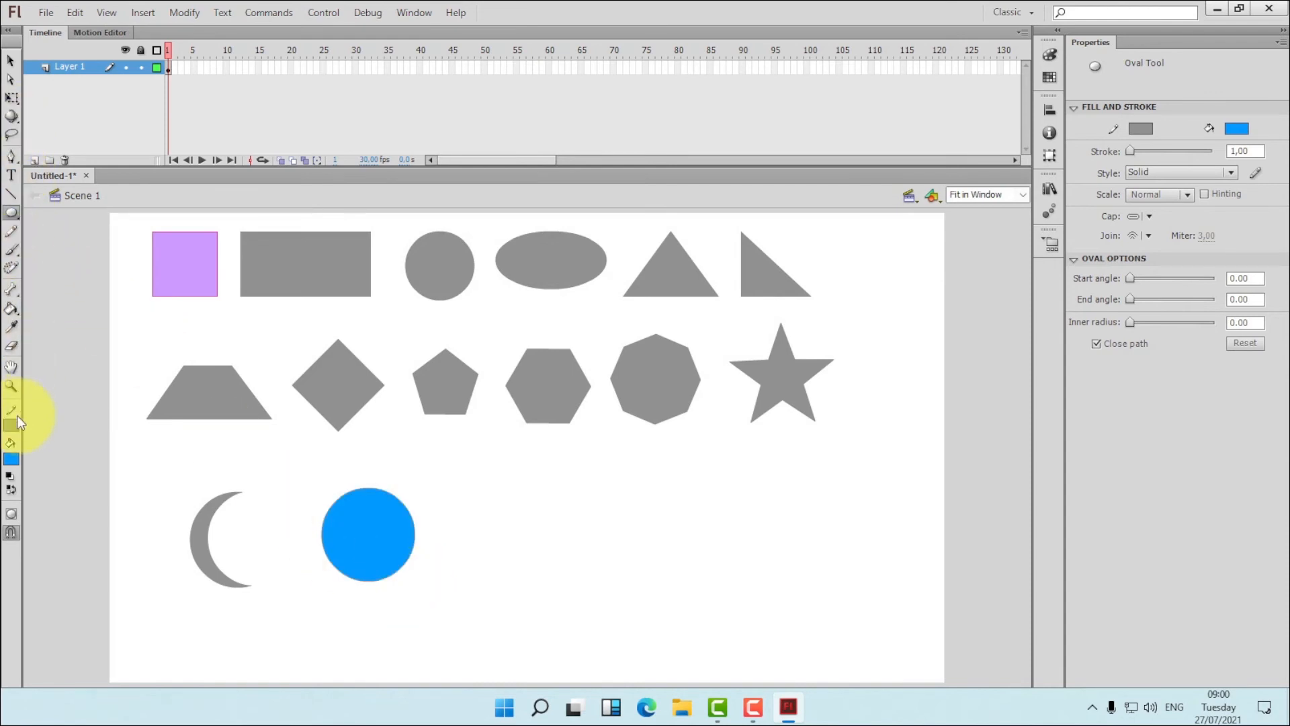
Set the fill colour to grey and draw a rectangle about 109 px wide and 89 px high beside the blue circle.
click(12, 459)
click(25, 528)
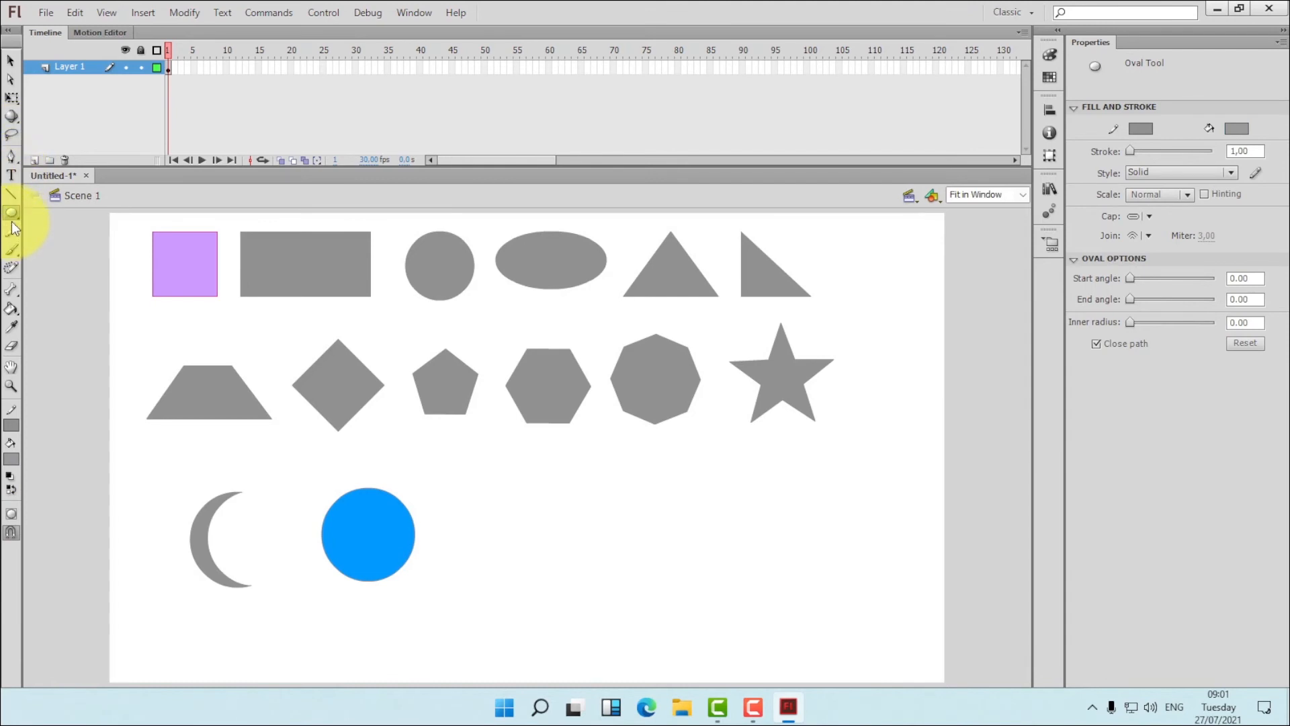
click(11, 212)
click(69, 215)
drag(467, 479, 538, 537)
click(11, 60)
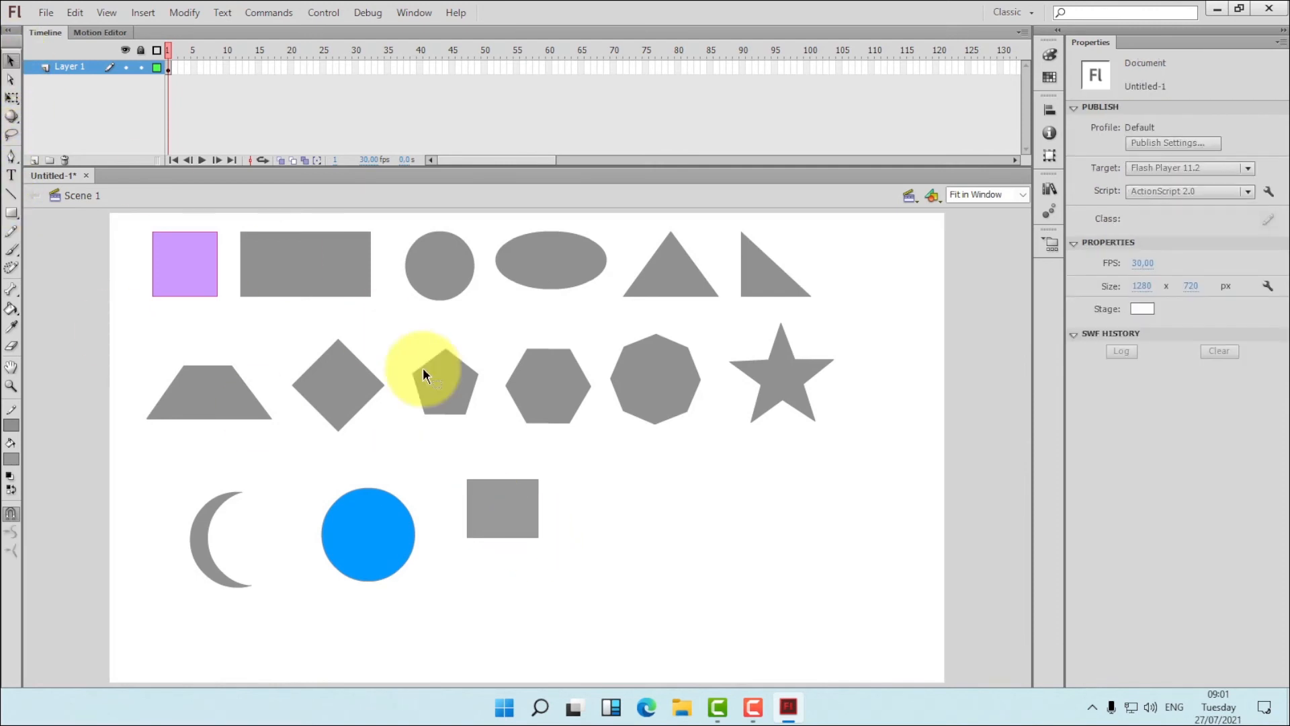
Move the grey rectangle over the blue circle's upper-right quarter, with its lower-left corner at the circle's centre, and deselect it.
click(510, 504)
drag(519, 517, 425, 509)
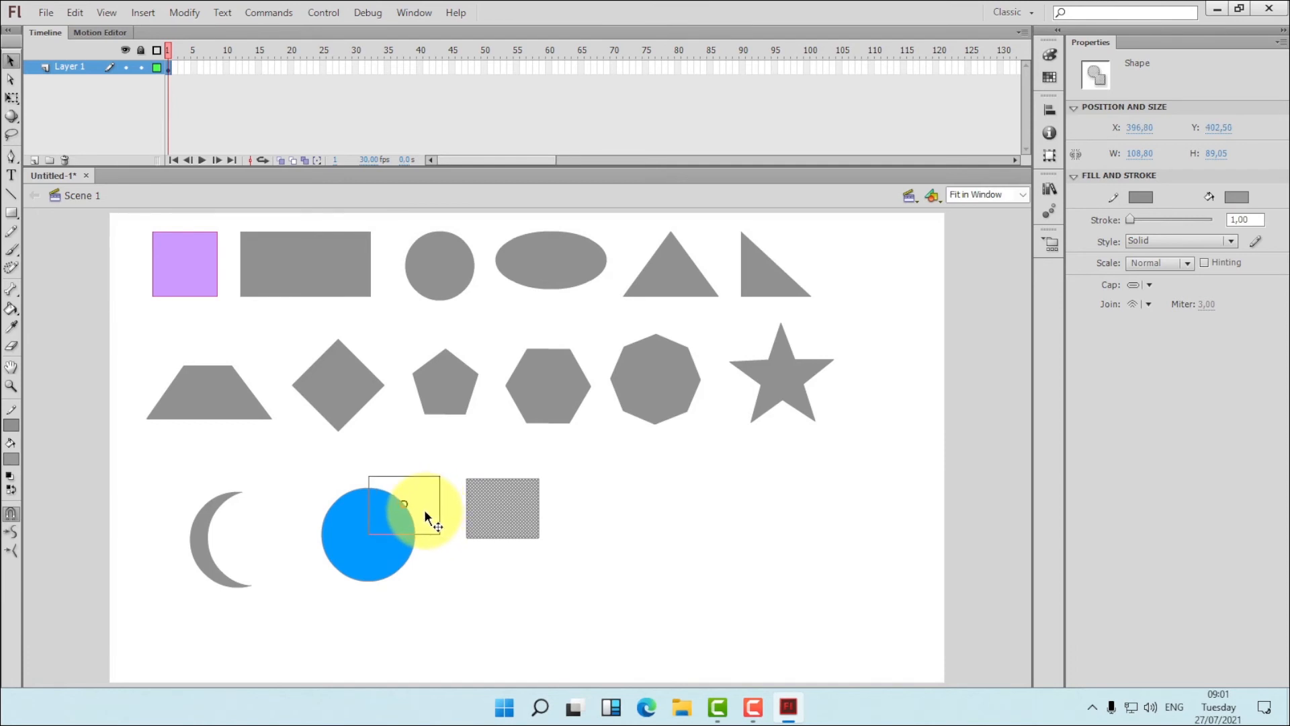
drag(425, 509, 425, 509)
key(Delete)
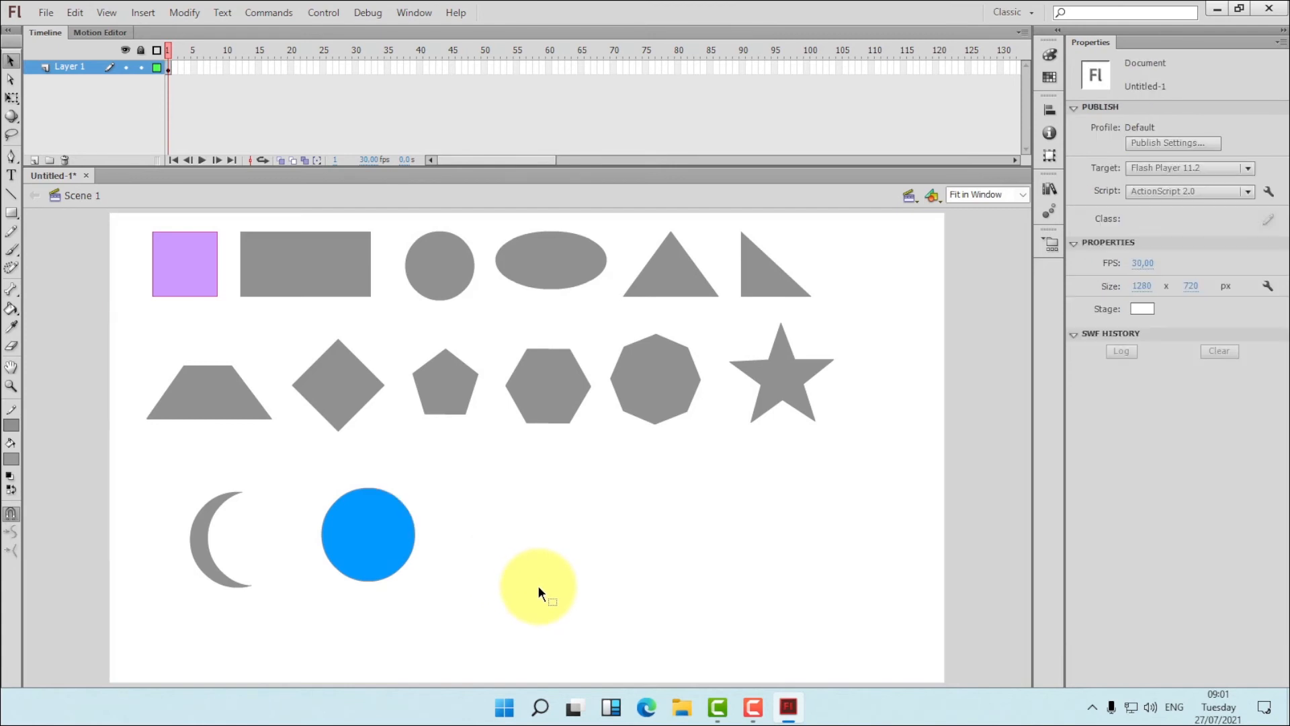
key(ctrl+z)
click(538, 586)
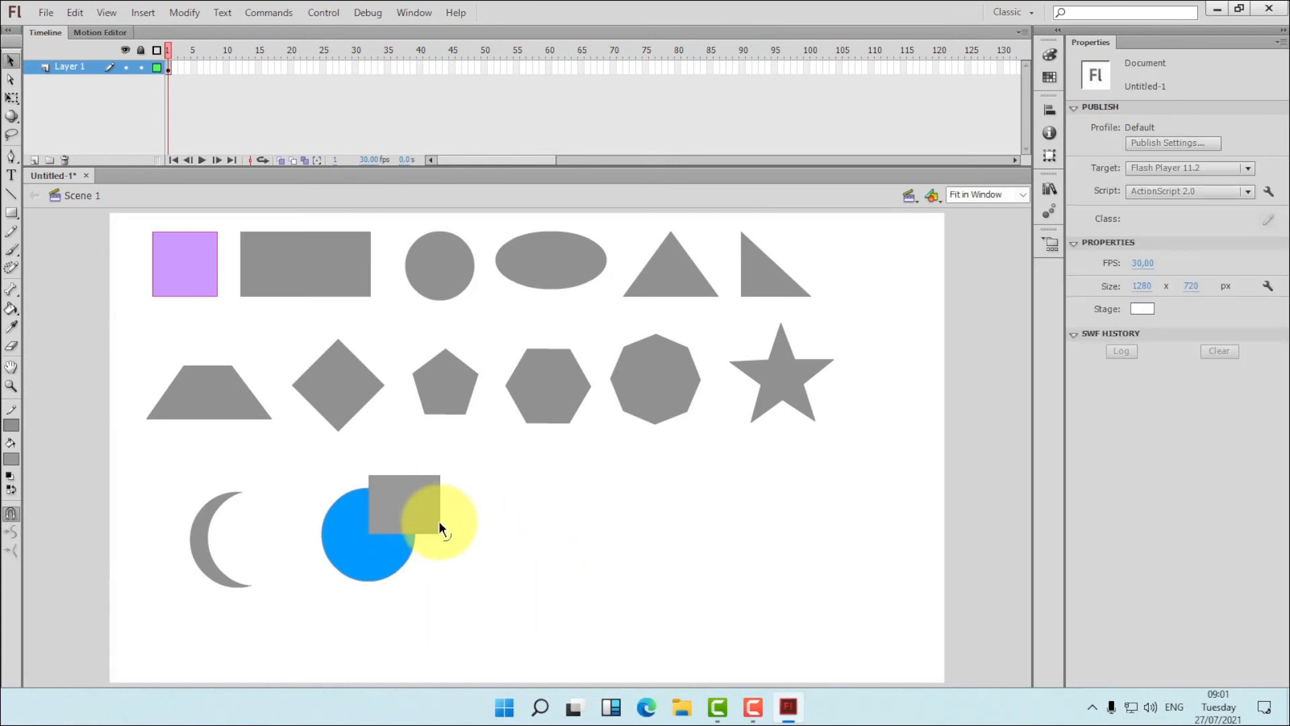
Delete the grey rectangle's fill and its leftover outline segments, leaving a blue three-quarter circle.
click(417, 515)
key(Delete)
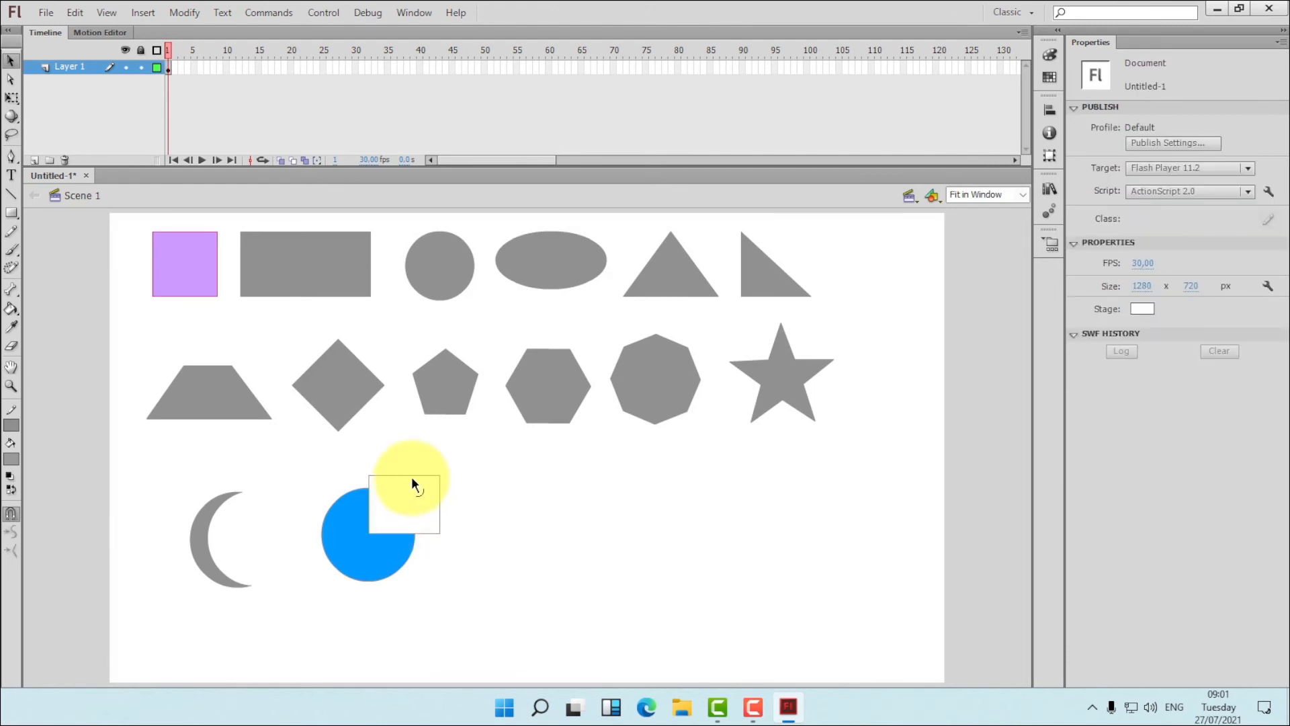
click(411, 476)
key(Delete)
click(439, 496)
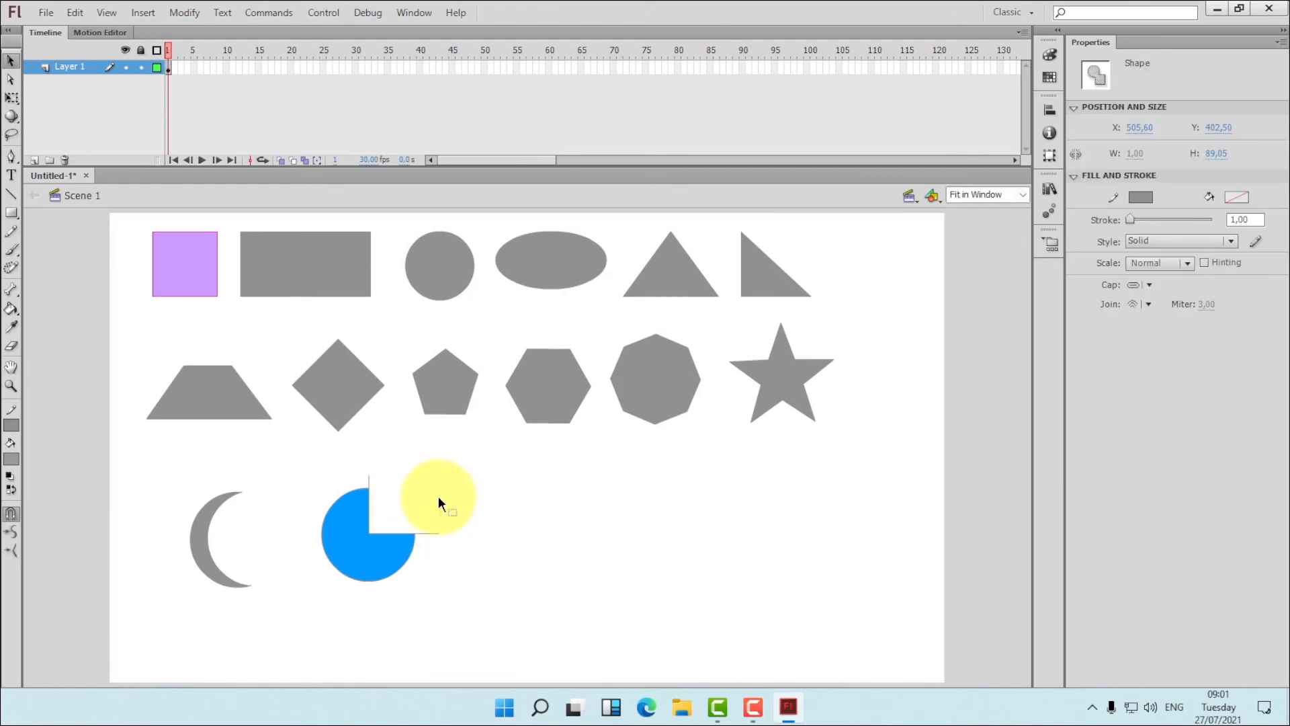
key(Delete)
click(369, 481)
key(Delete)
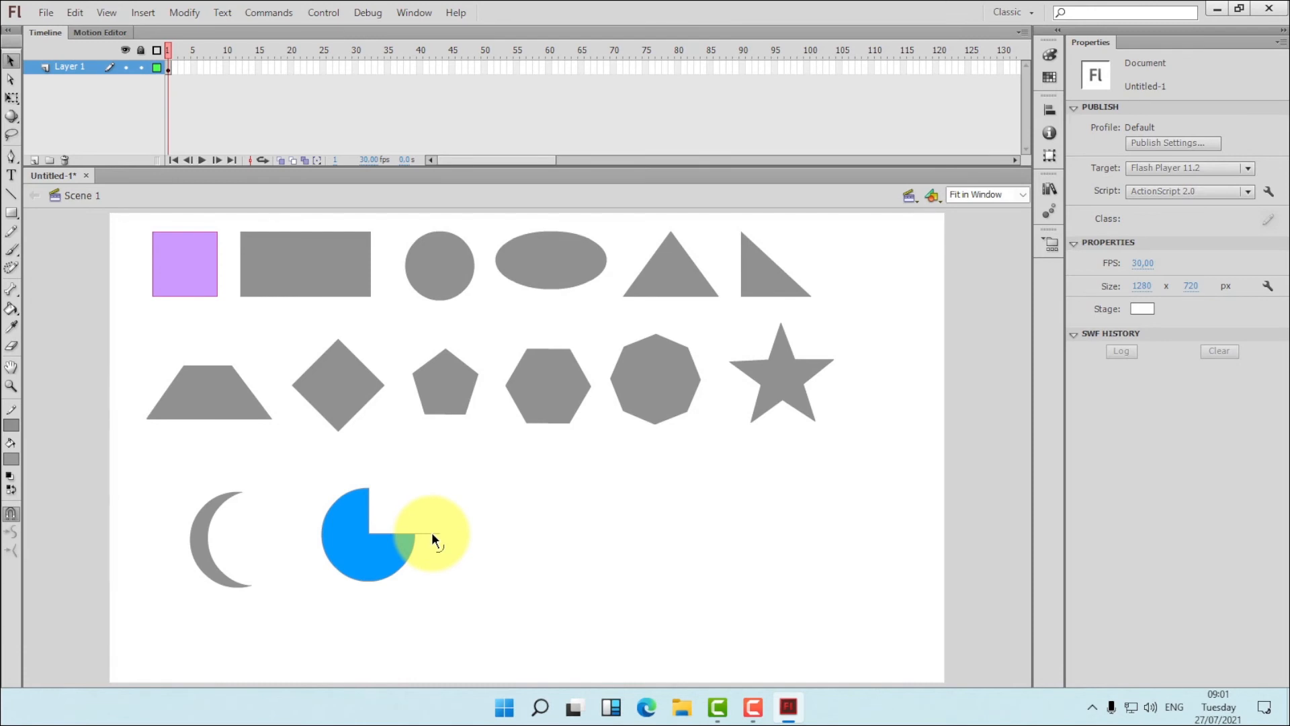
click(432, 534)
key(Delete)
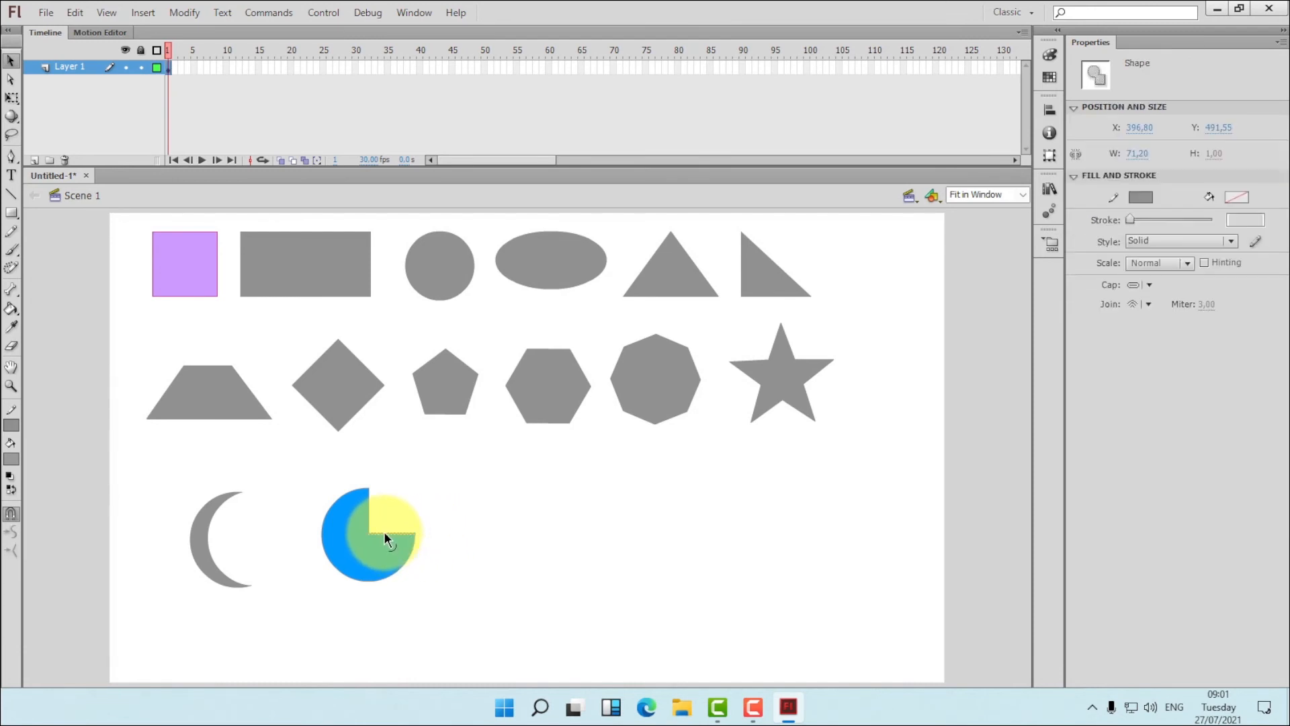
drag(370, 514, 510, 533)
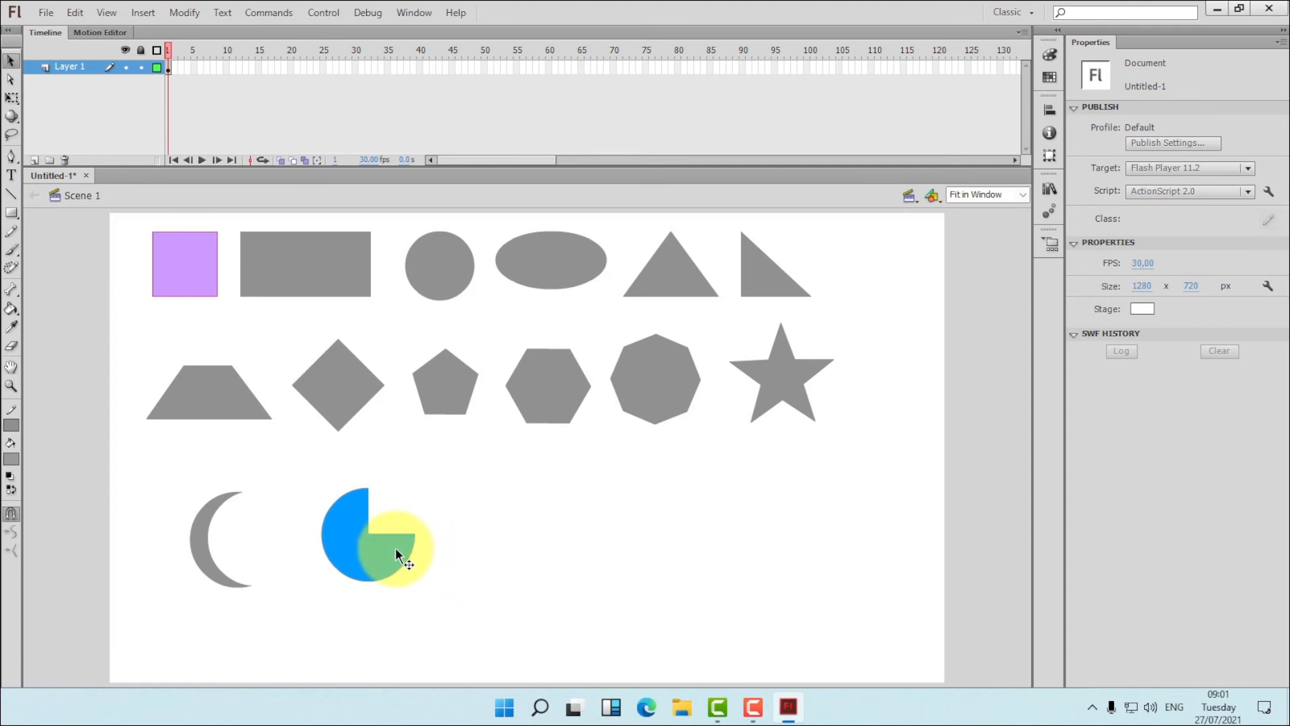
Try moving the blue three-quarter circle's fill away from its outline, and undo the move.
drag(395, 547, 482, 566)
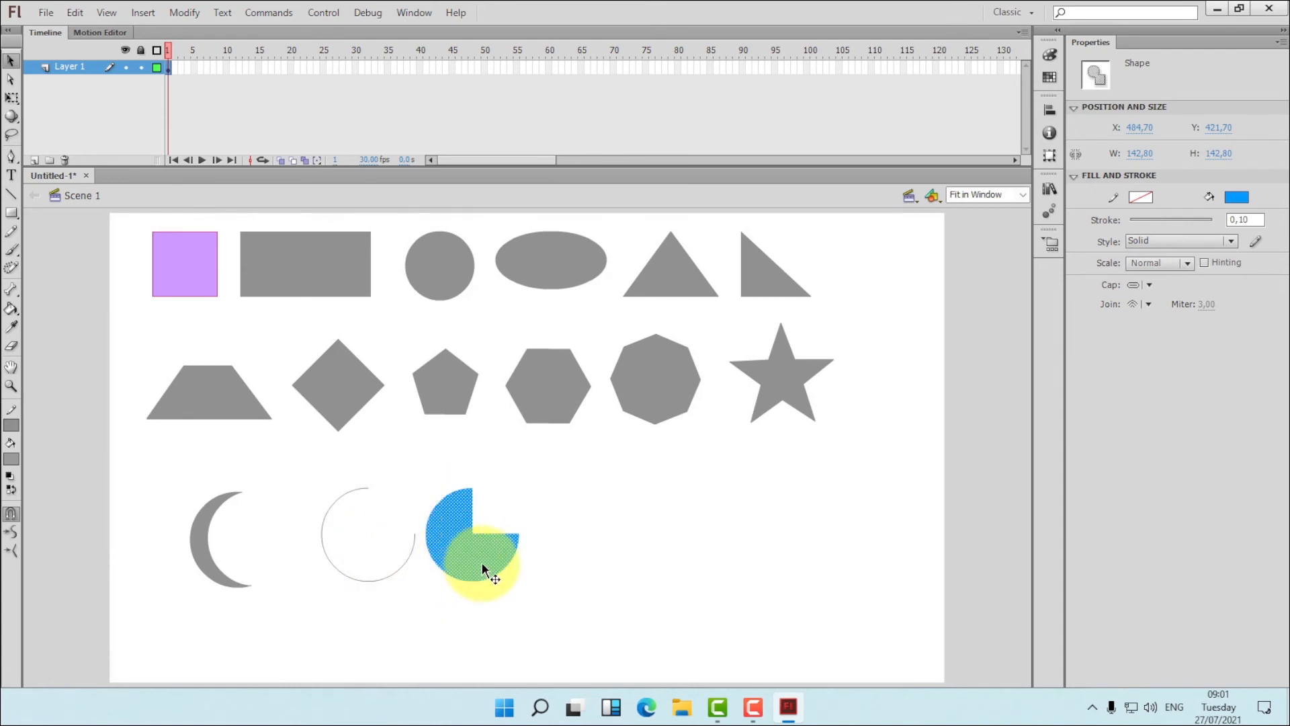
key(ctrl+z)
key(ctrl+z)
click(516, 542)
click(386, 561)
drag(380, 553, 383, 579)
click(381, 579)
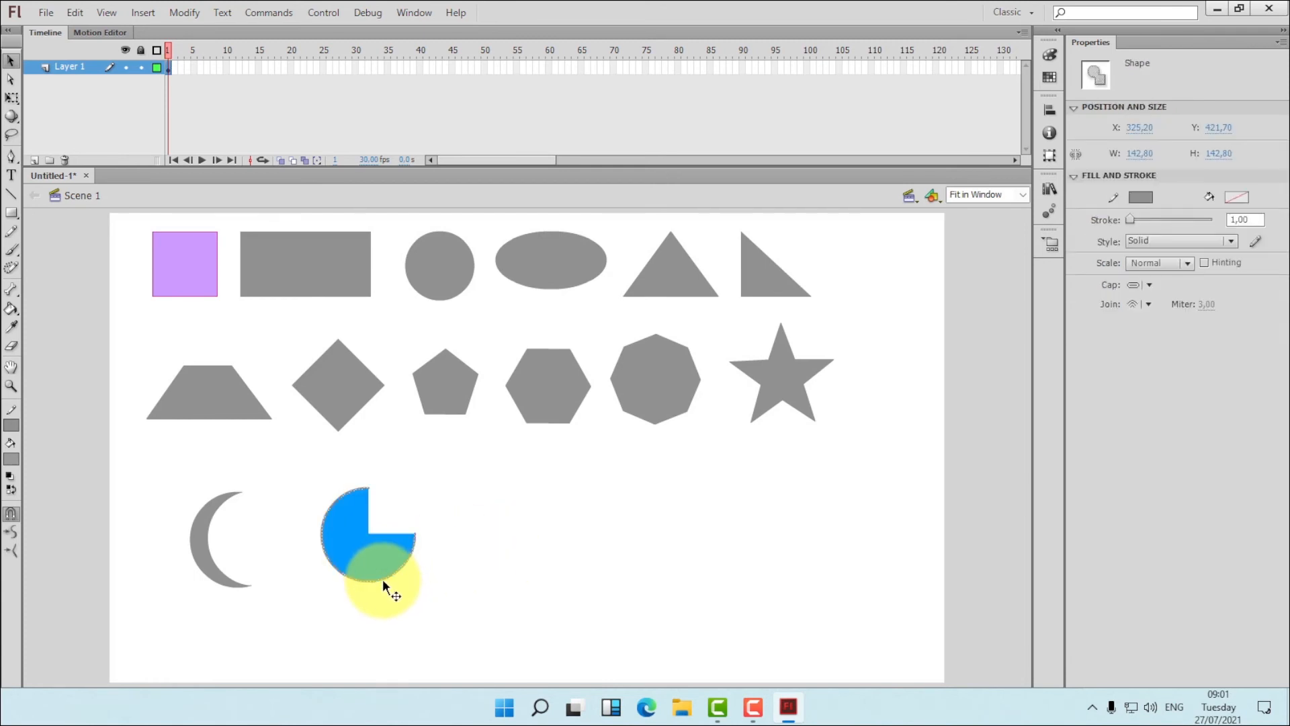
click(470, 538)
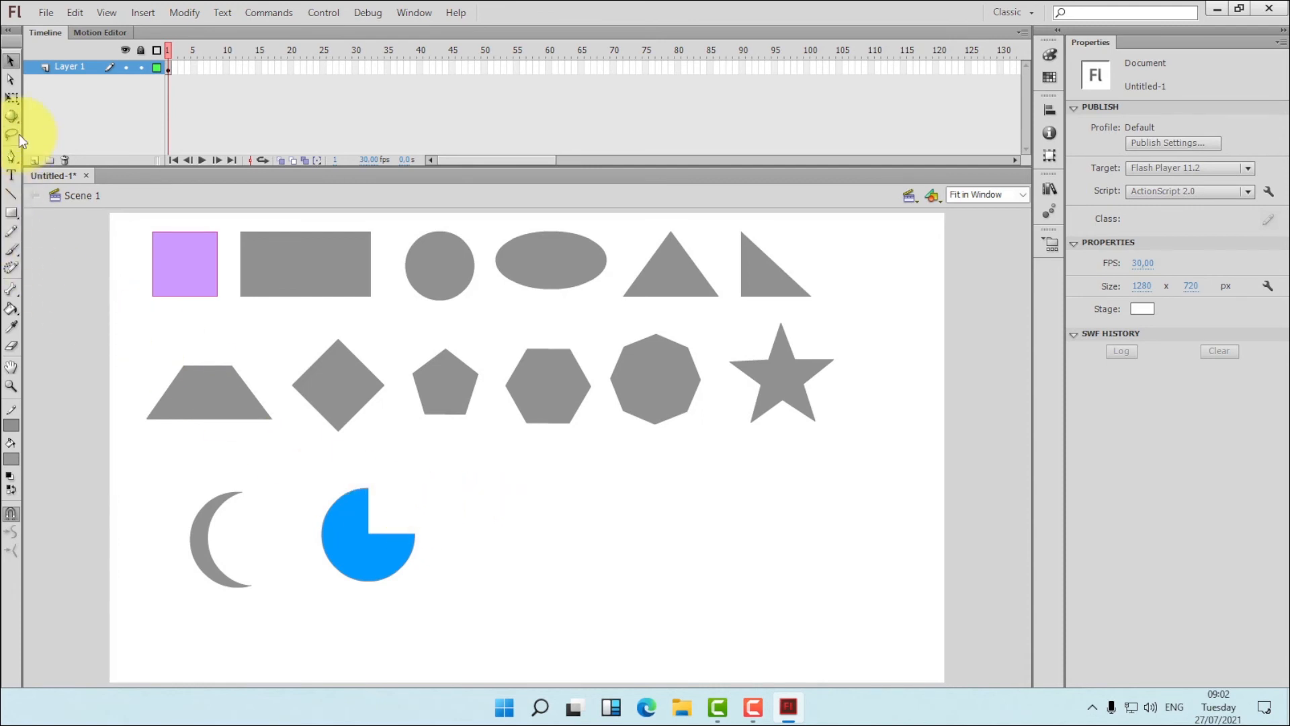
Draw a closed right-pointing arrow outline with the Pen tool beside the three-quarter circle.
click(12, 212)
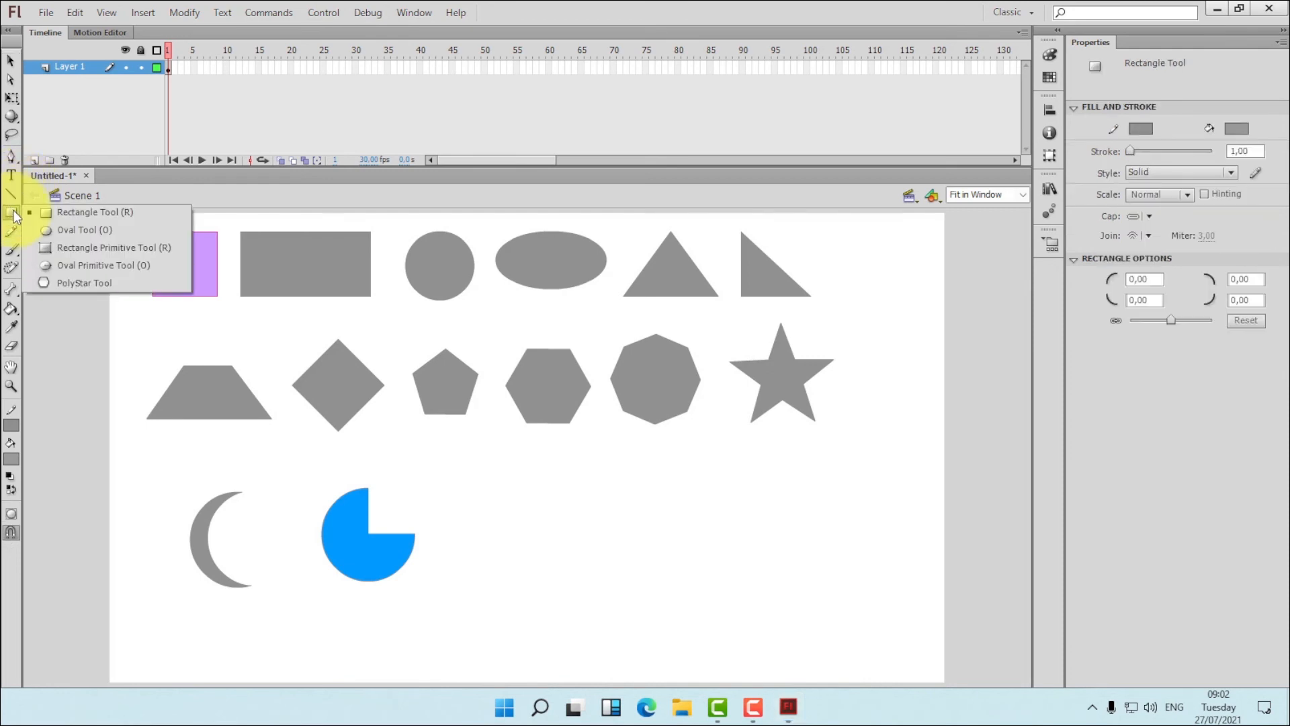
click(17, 251)
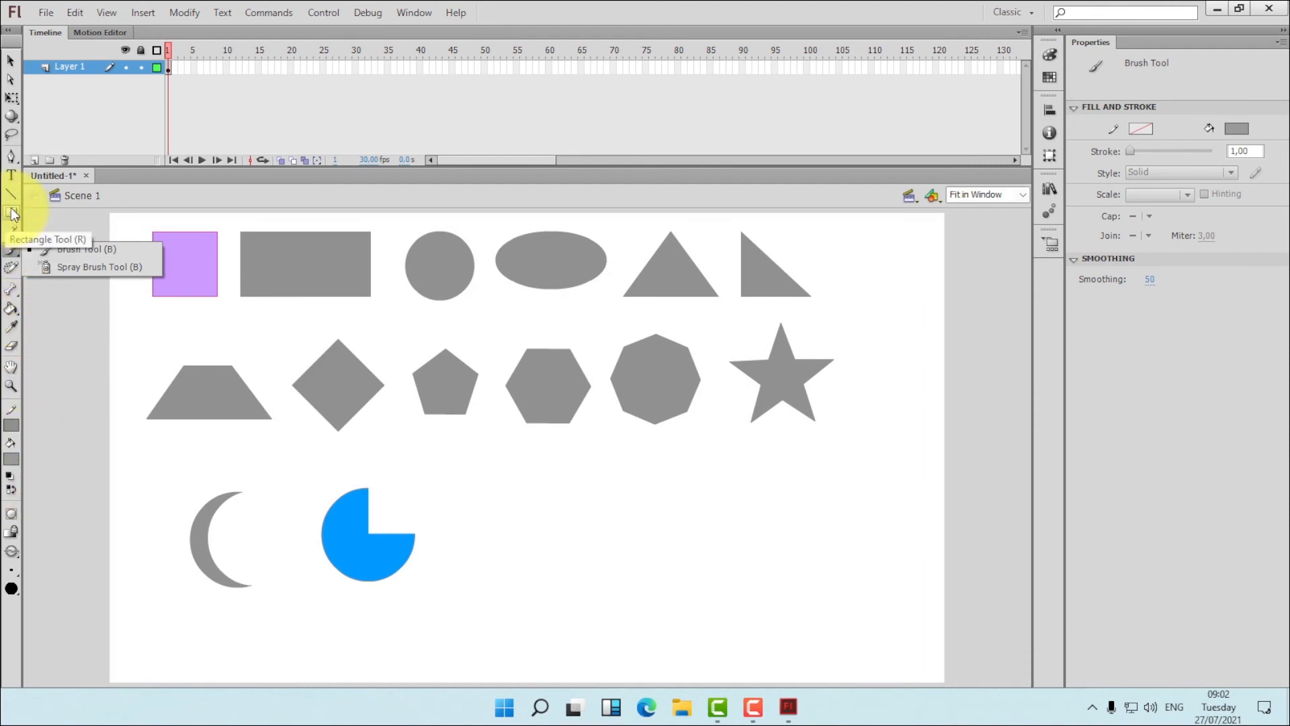
click(15, 157)
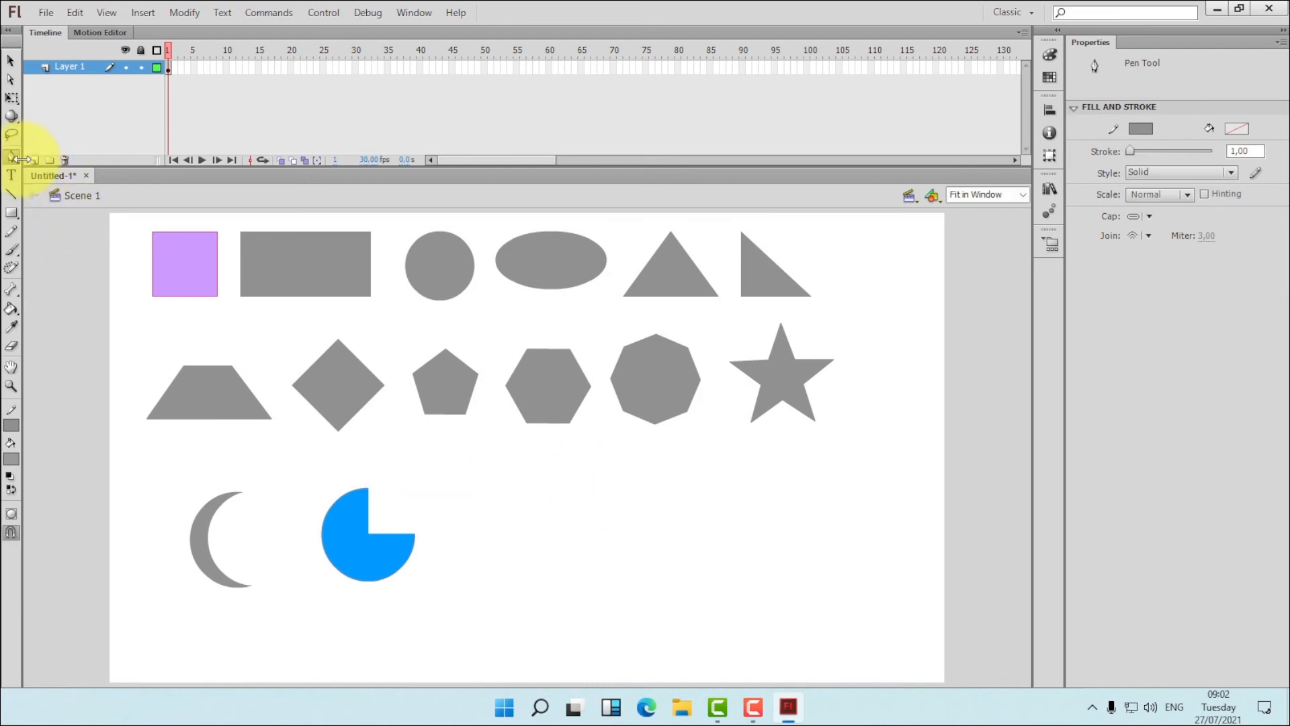
click(18, 164)
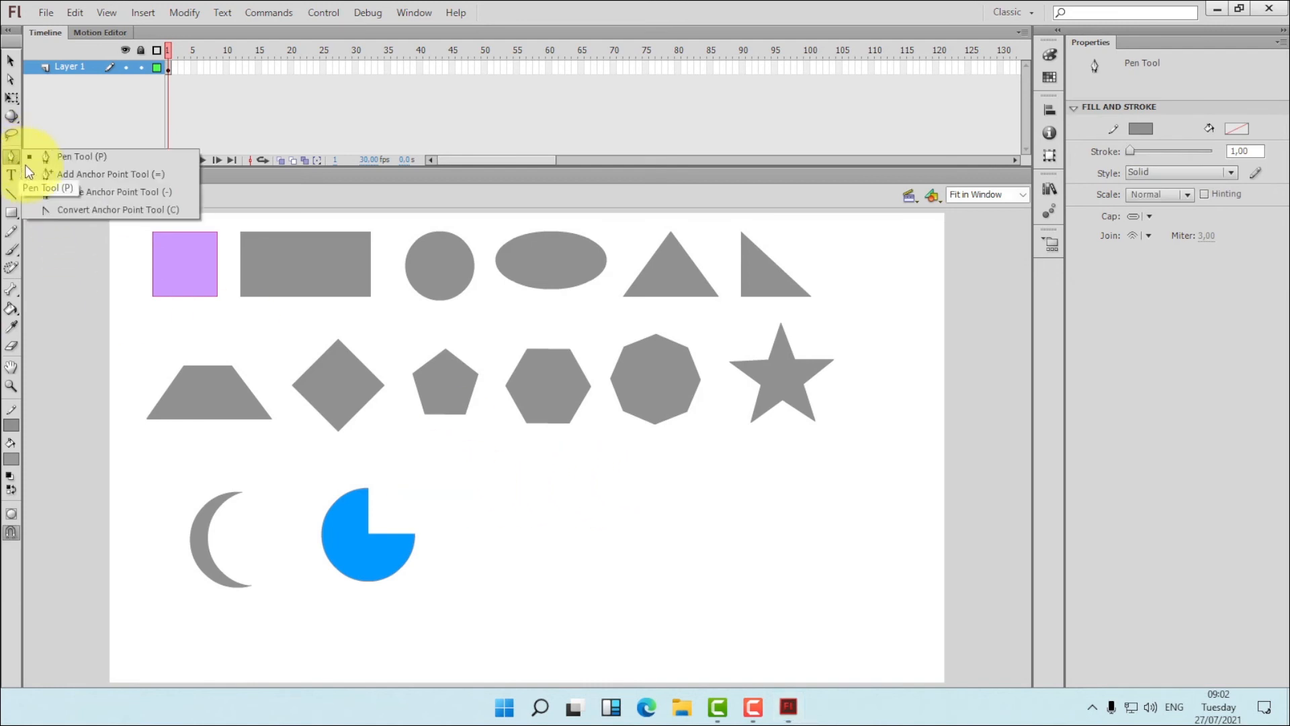
click(73, 155)
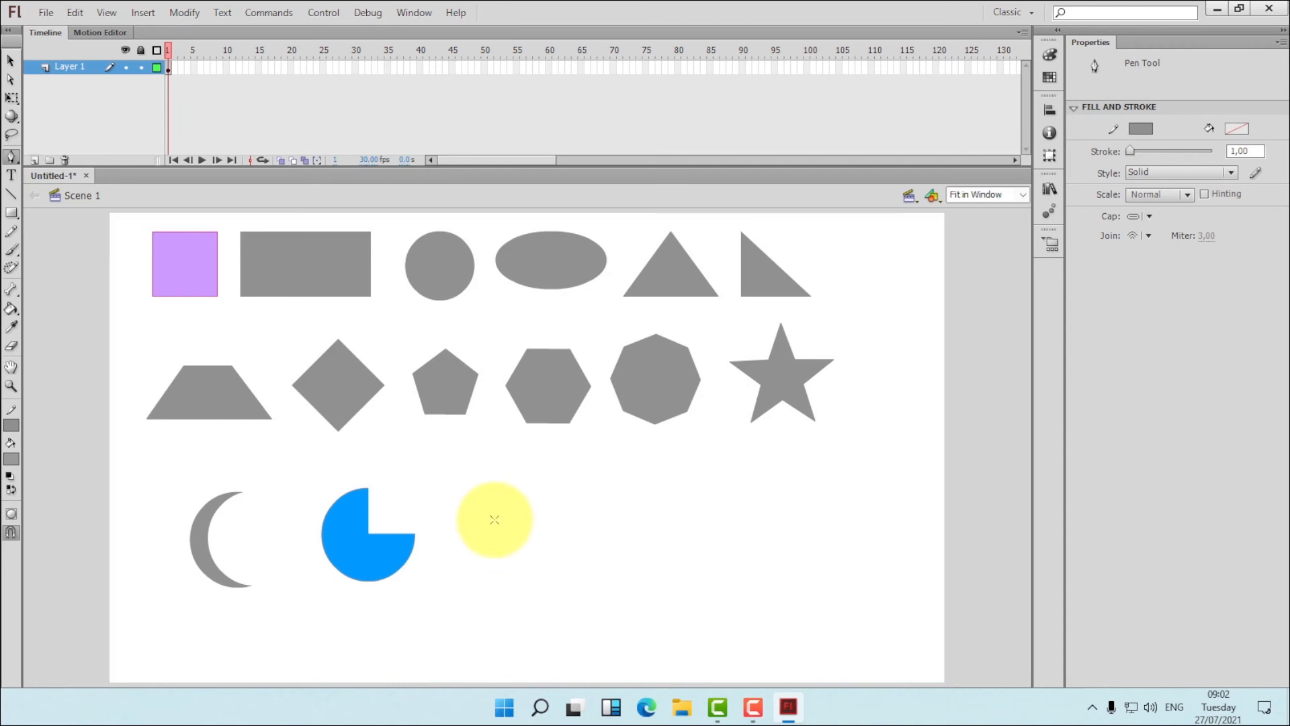
click(492, 517)
click(603, 515)
click(603, 483)
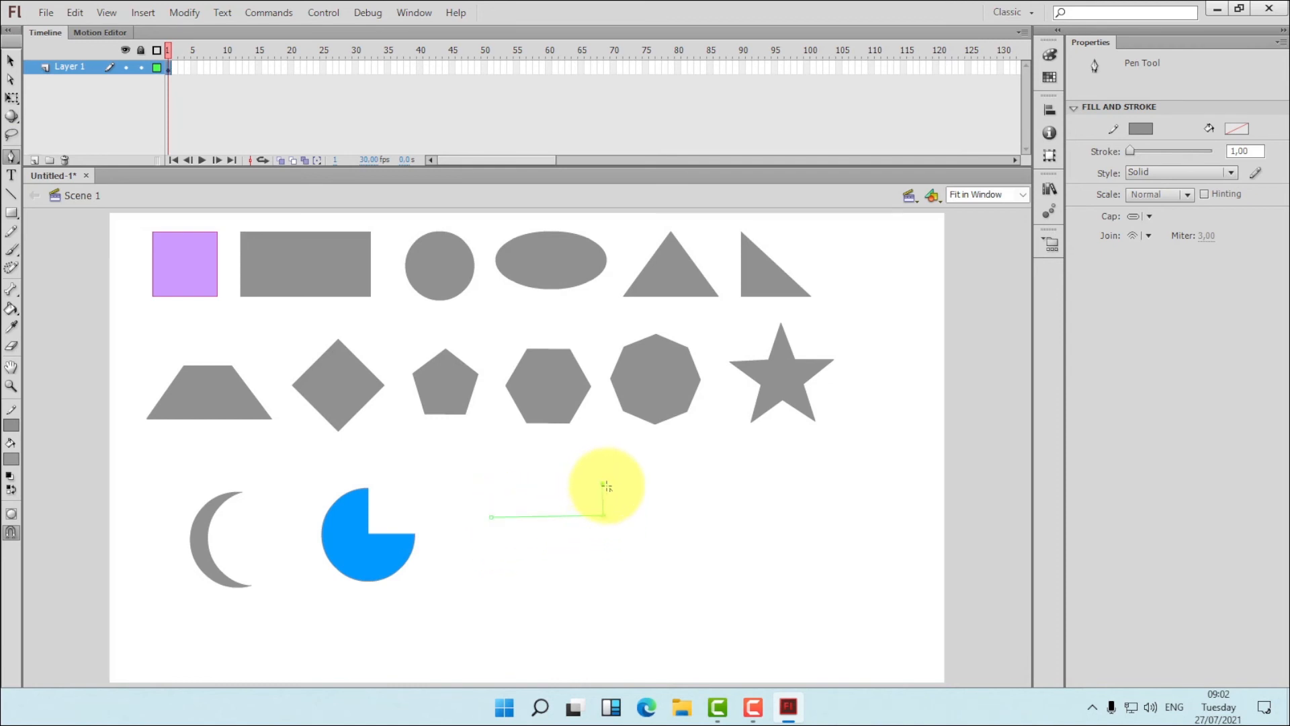
click(667, 533)
click(608, 584)
click(606, 548)
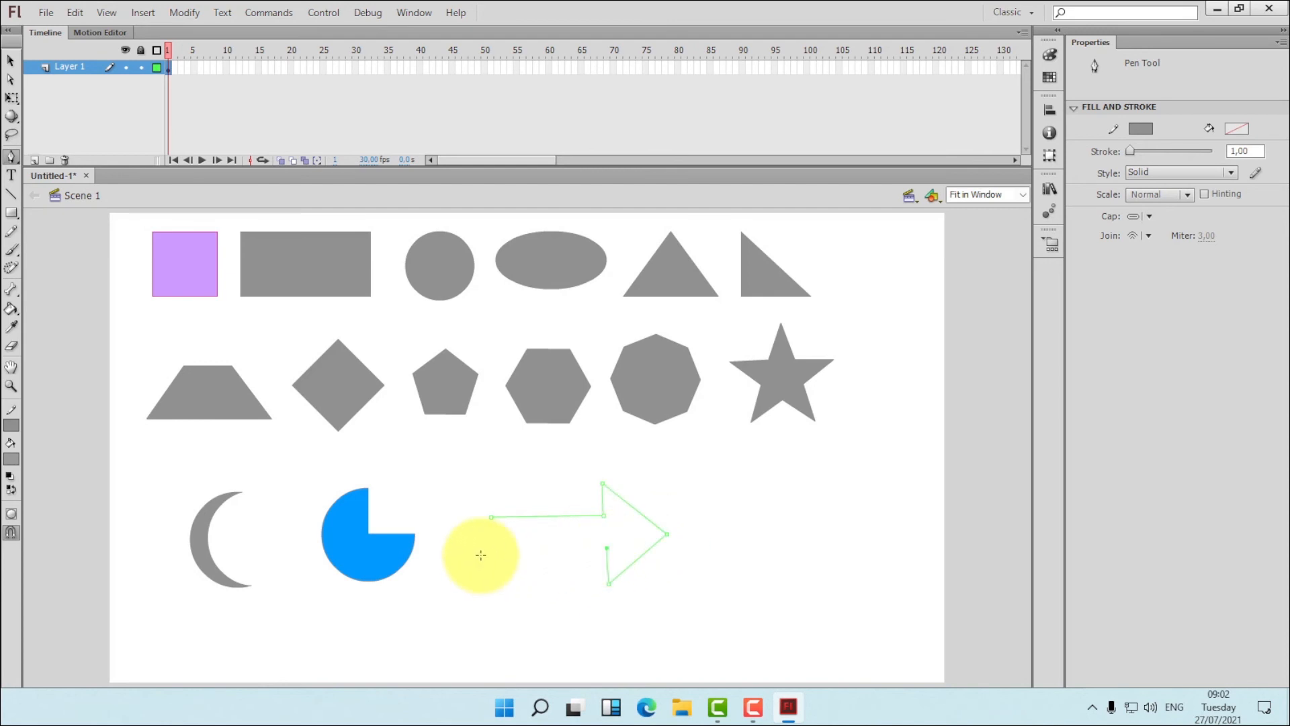
click(492, 548)
click(492, 517)
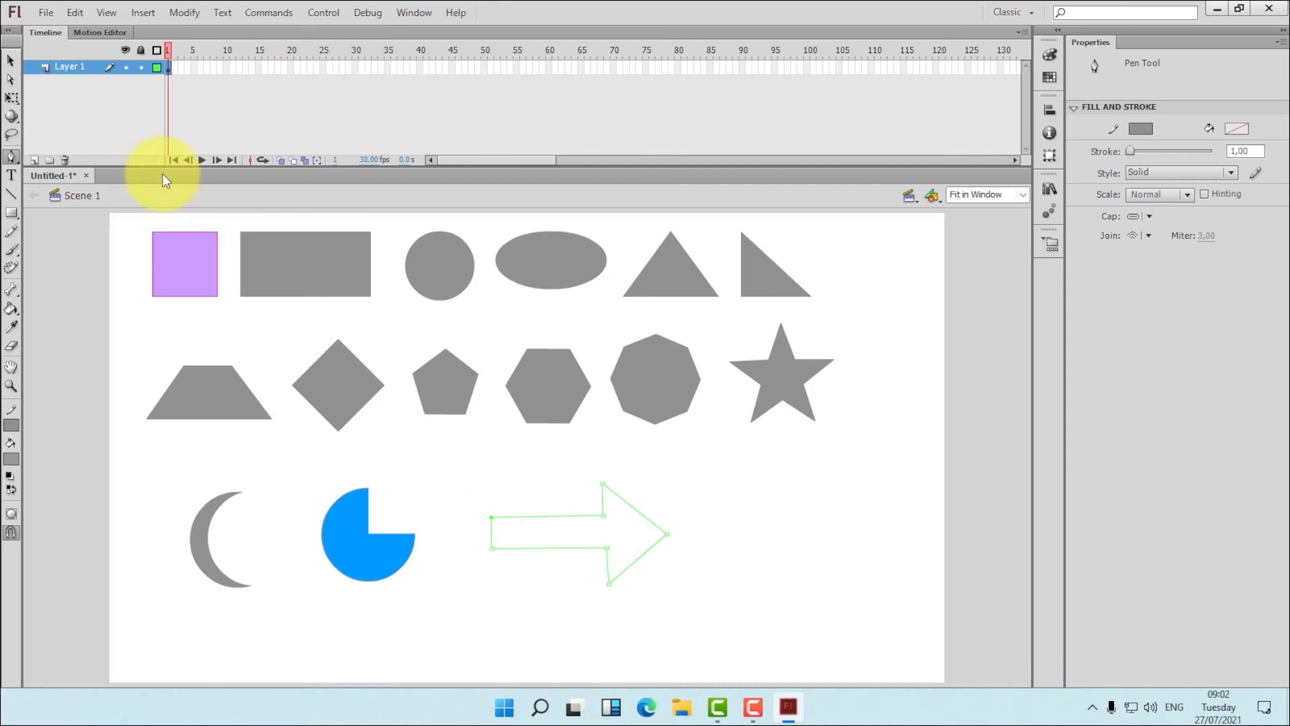
Fill the arrow outline with grey using the Paint Bucket tool.
click(11, 60)
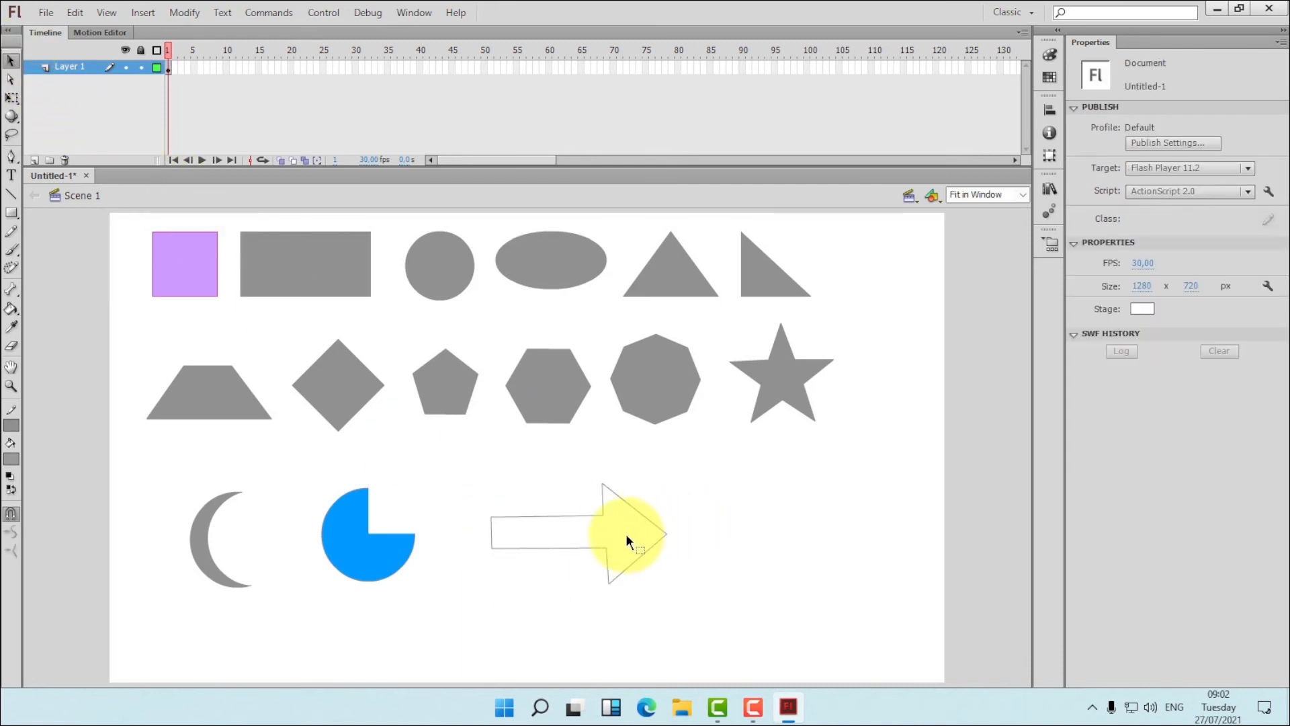
click(10, 309)
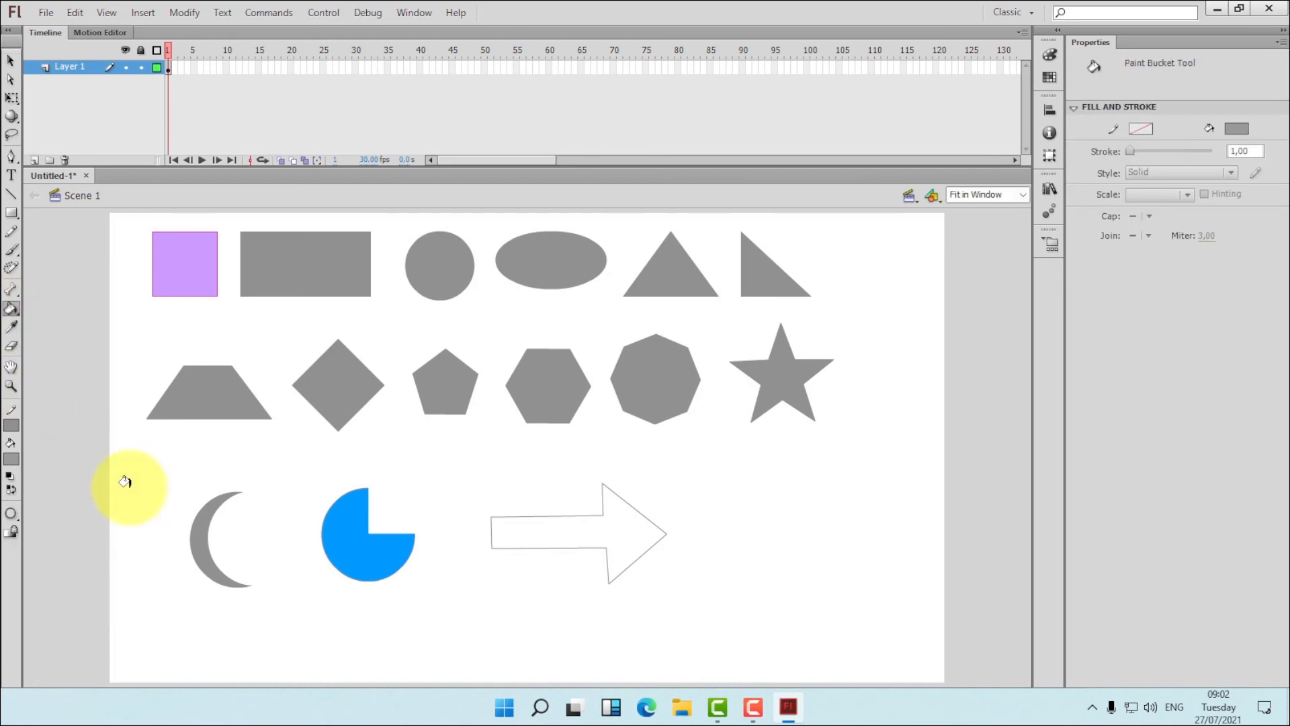
click(567, 519)
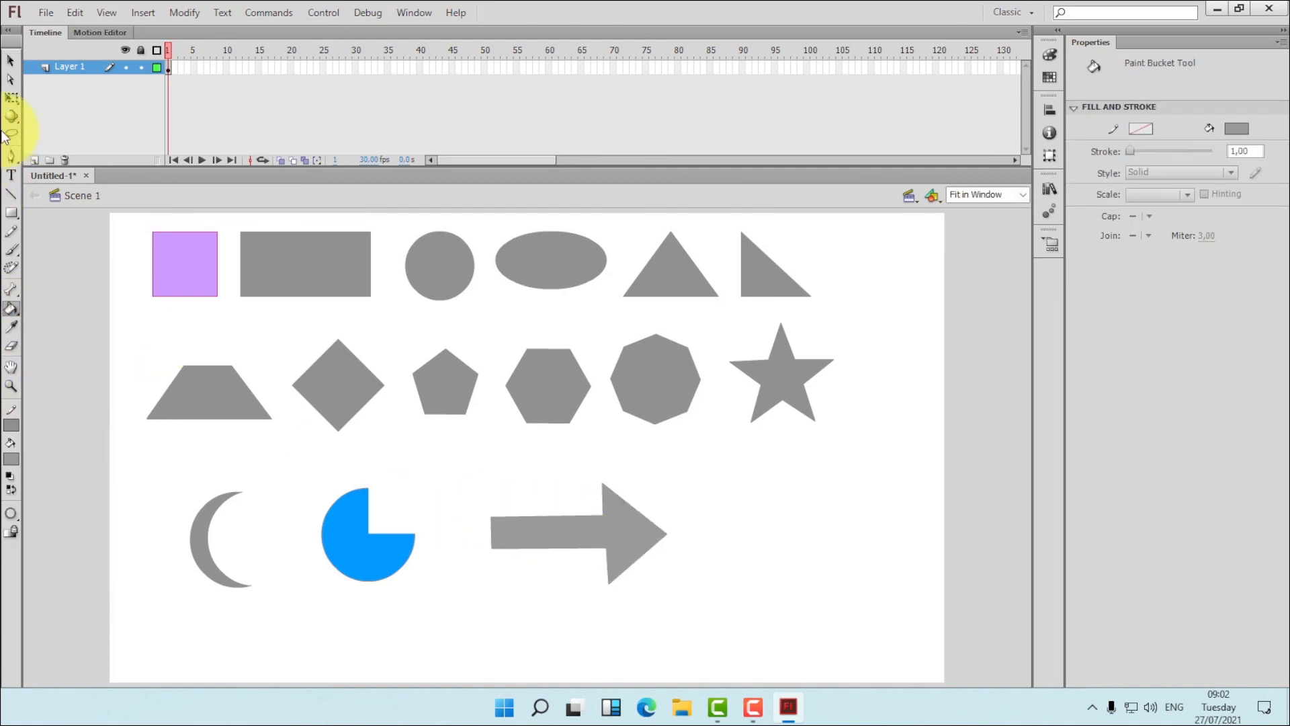
Select the whole grey arrow with its outline and delete it.
click(11, 61)
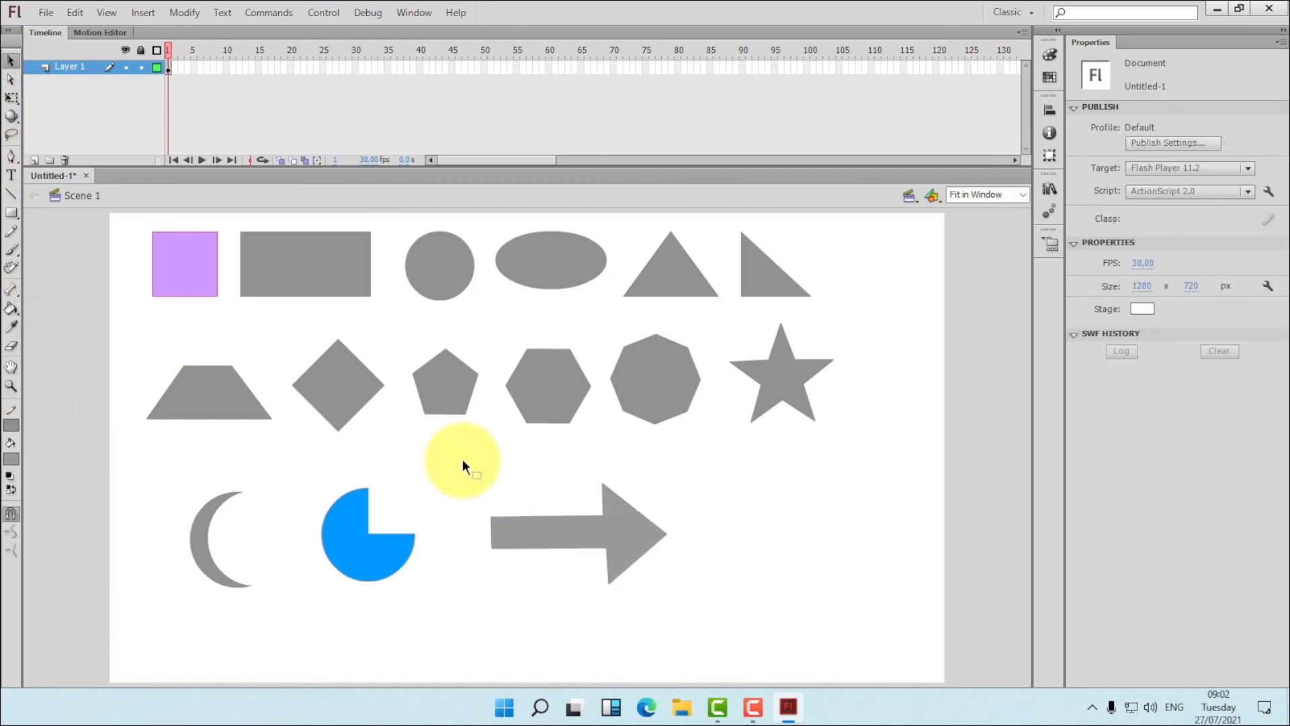
drag(692, 598, 695, 601)
key(Delete)
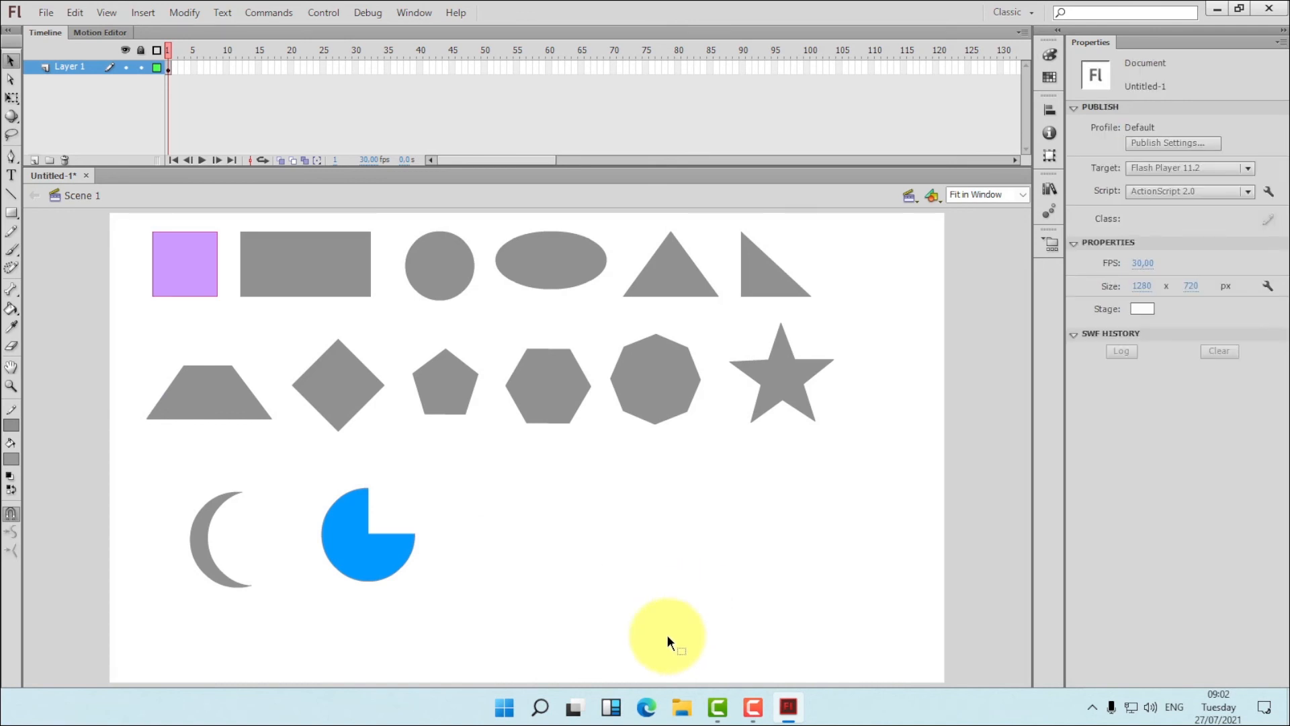
Draw a smaller closed right-pointing arrow outline with the Pen tool beside the three-quarter circle.
click(11, 155)
click(473, 513)
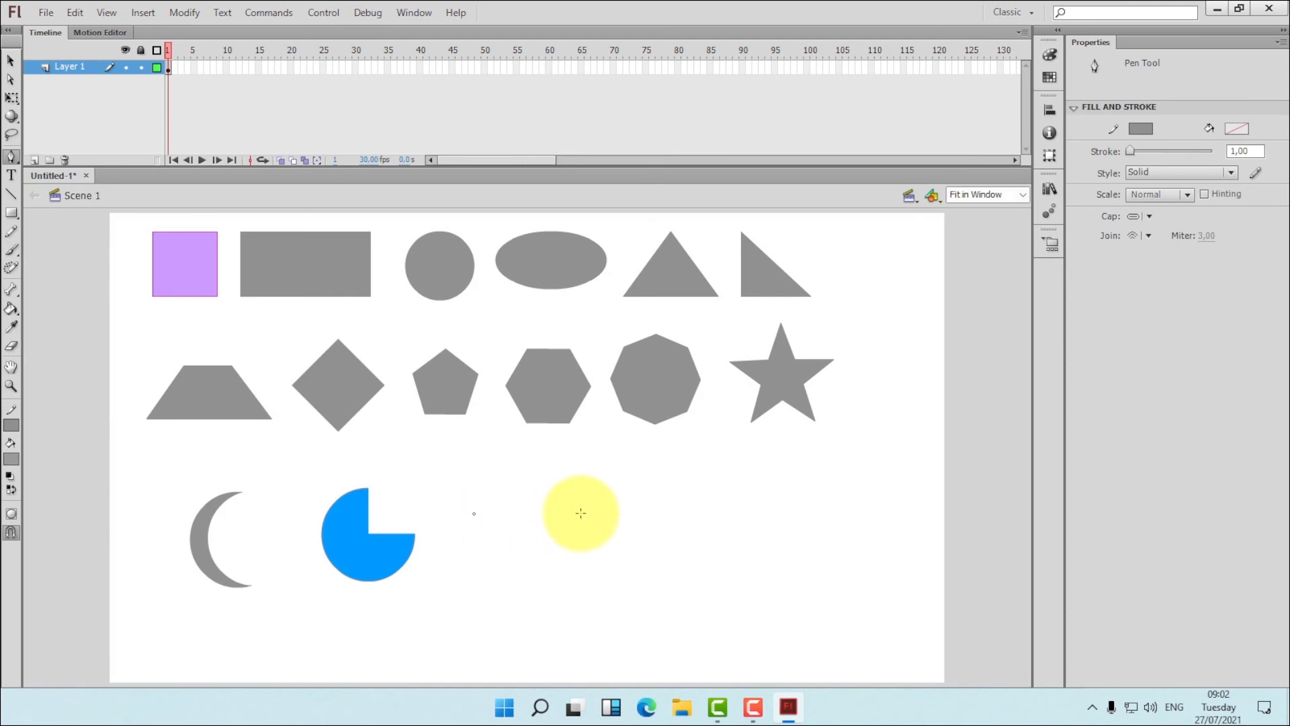
click(573, 508)
drag(573, 507, 576, 488)
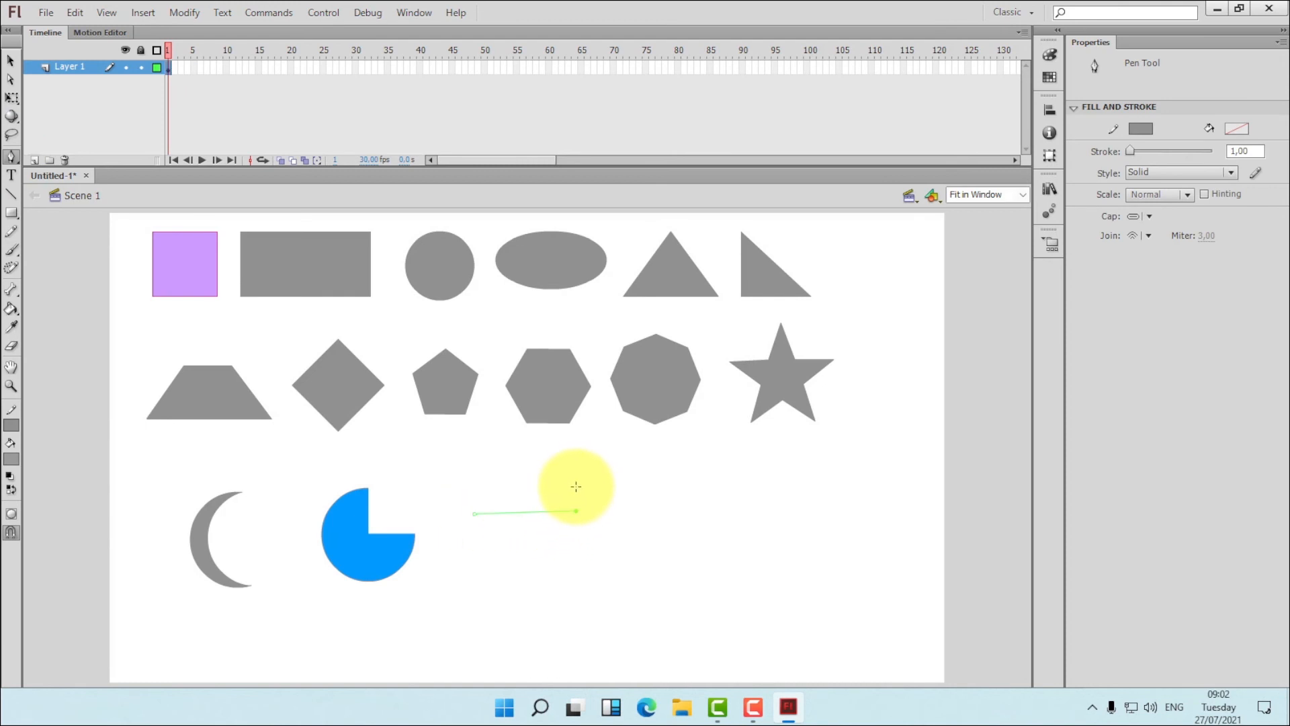
click(614, 528)
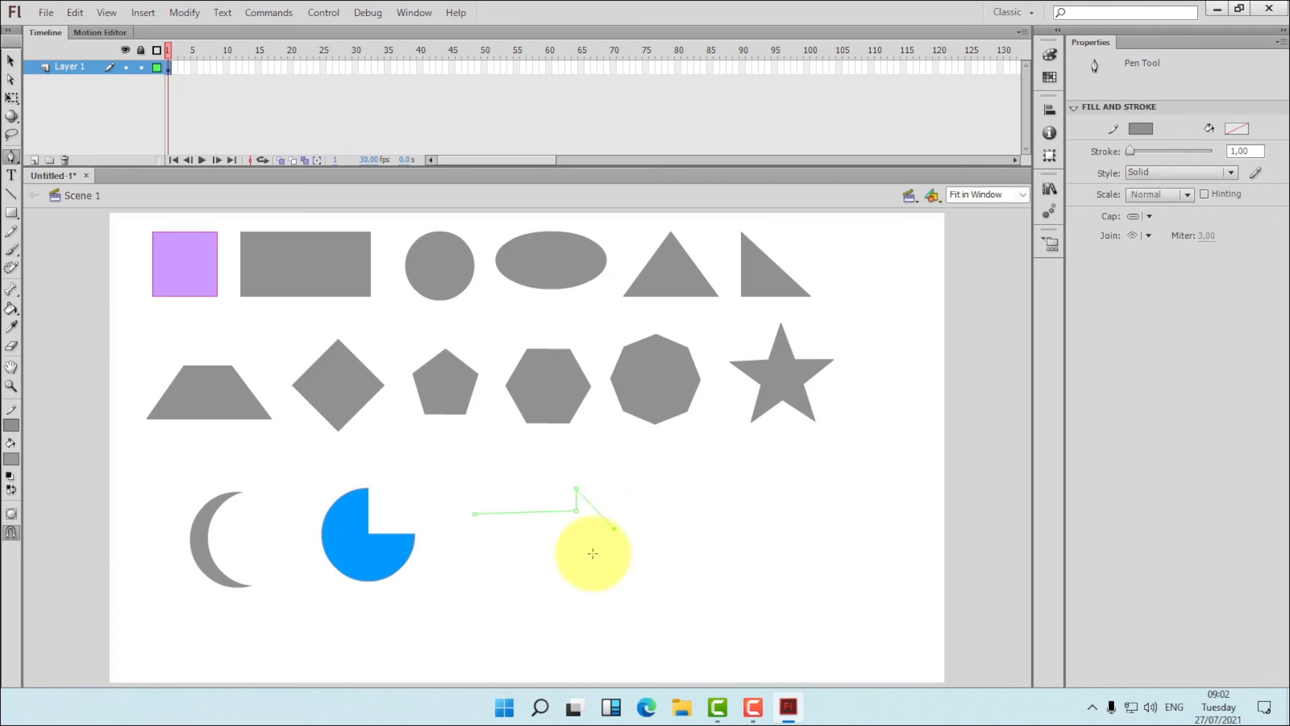
click(579, 555)
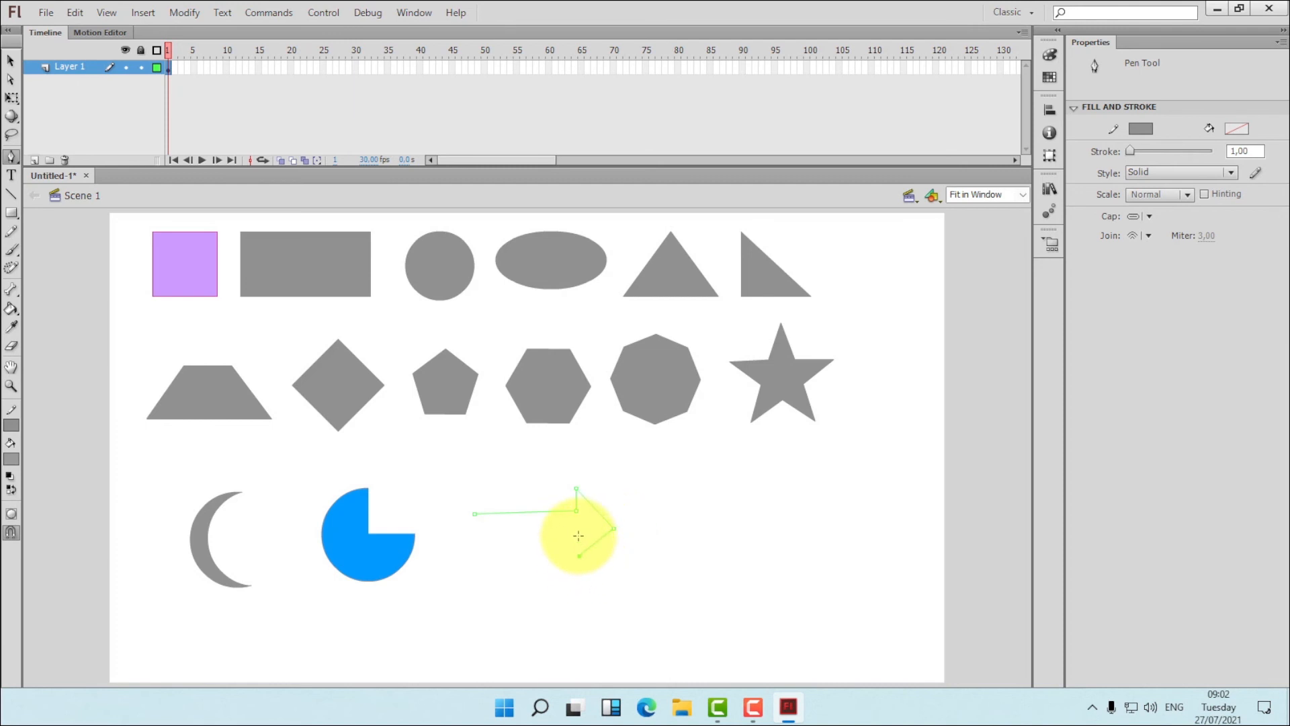
click(577, 533)
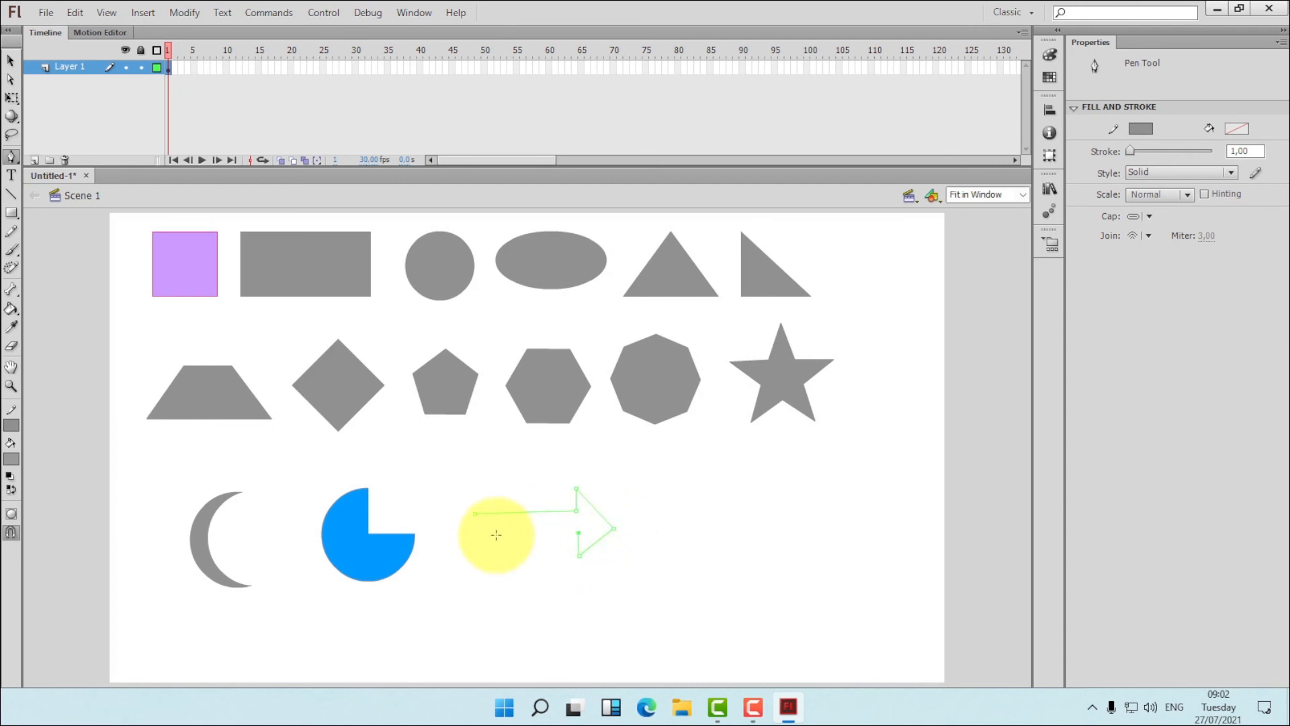
click(476, 534)
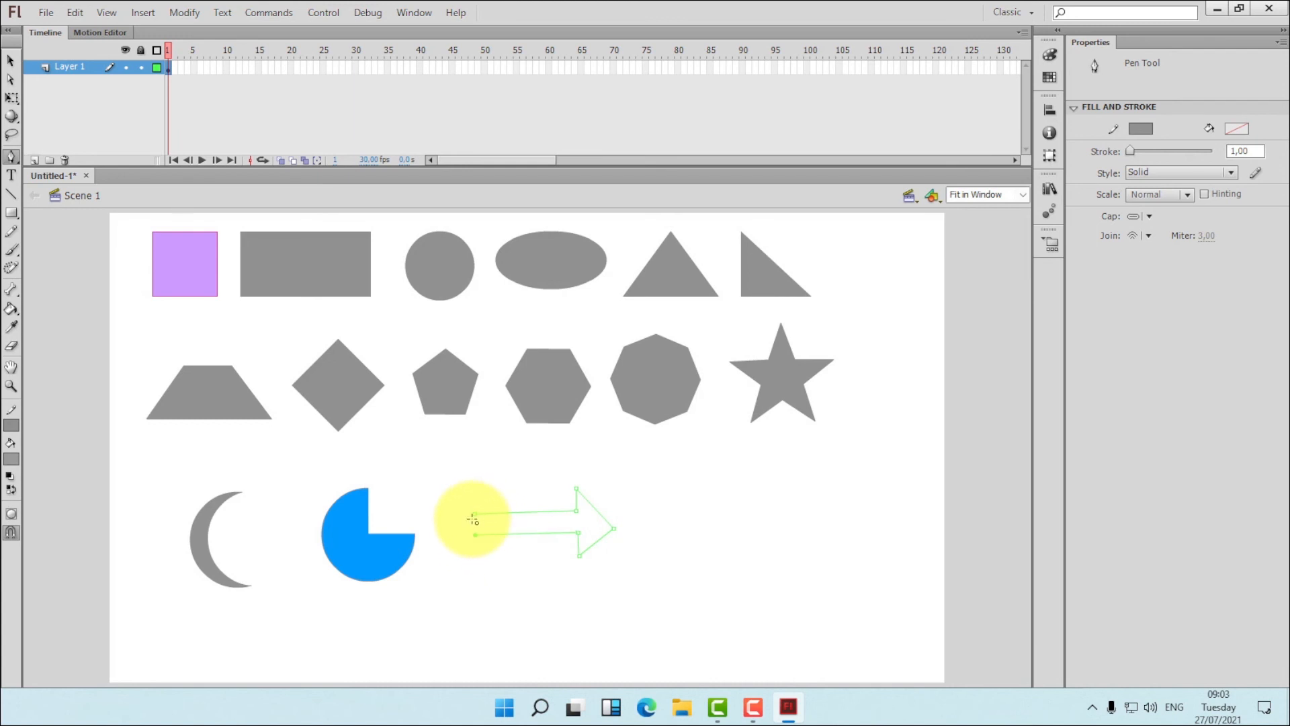
click(473, 516)
click(475, 514)
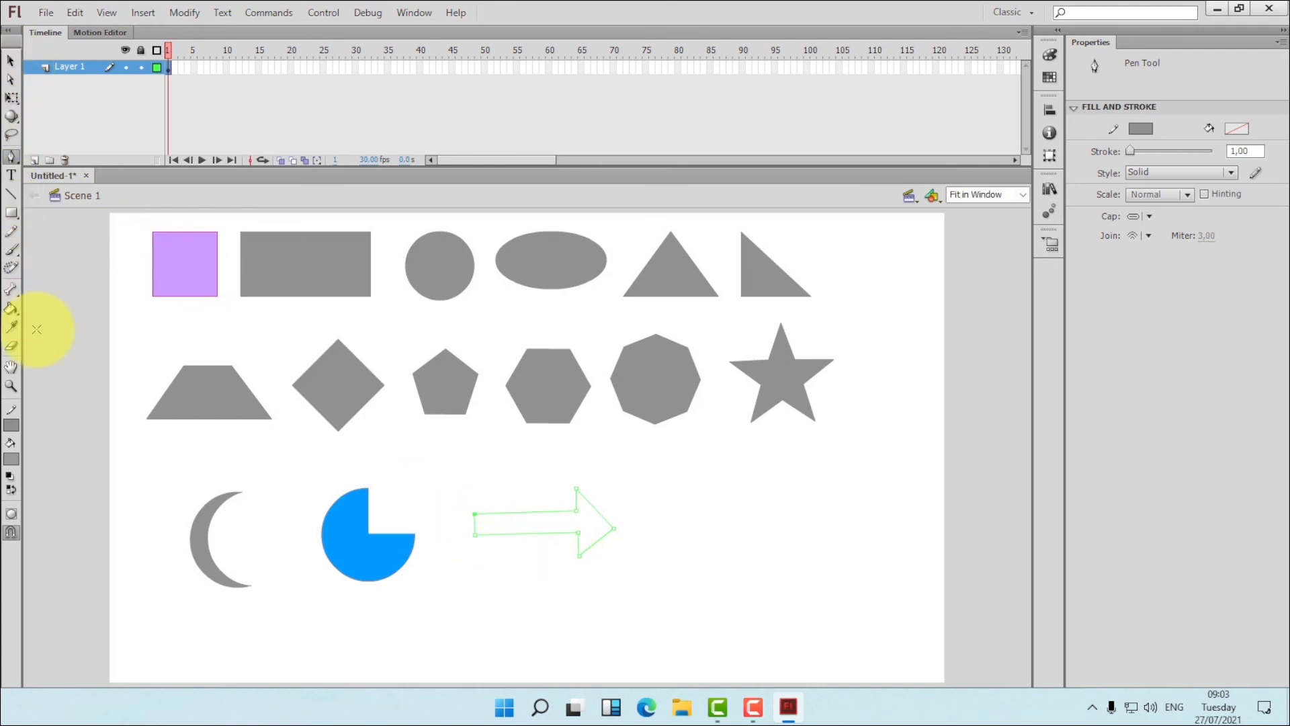
Fill the smaller arrow outline with grey using the Paint Bucket tool.
click(10, 62)
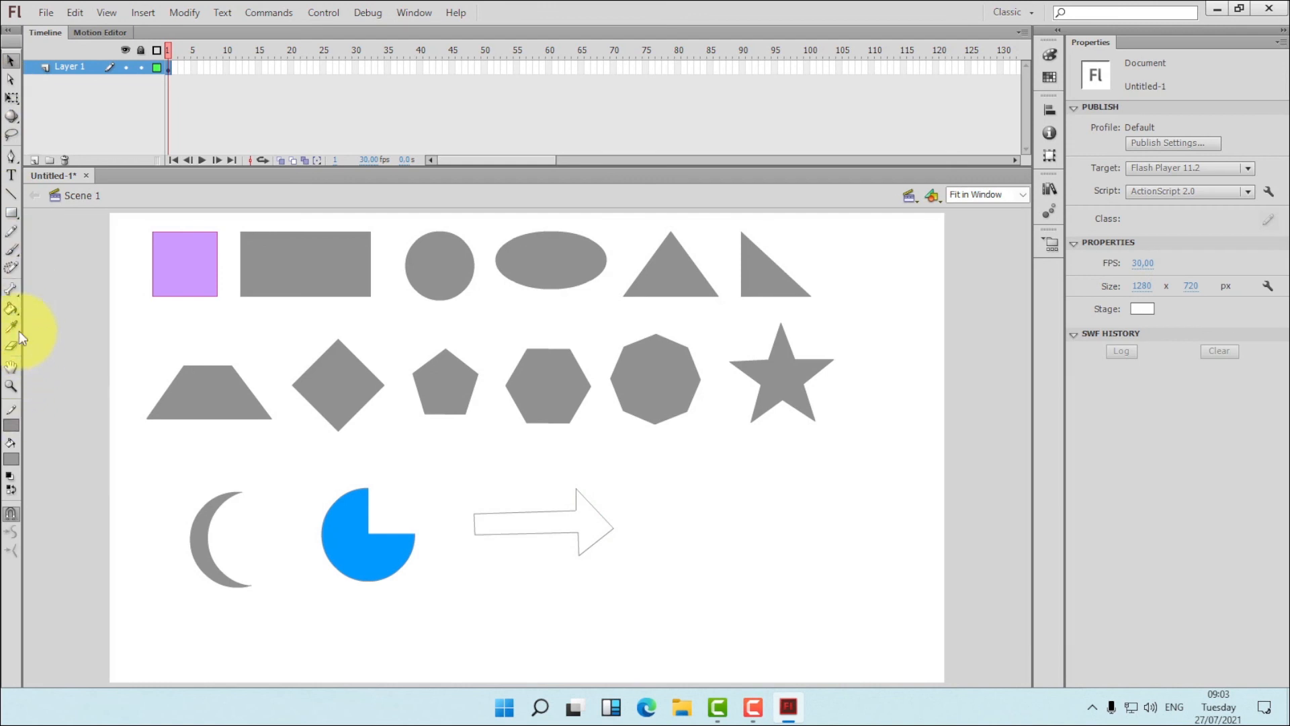
click(10, 308)
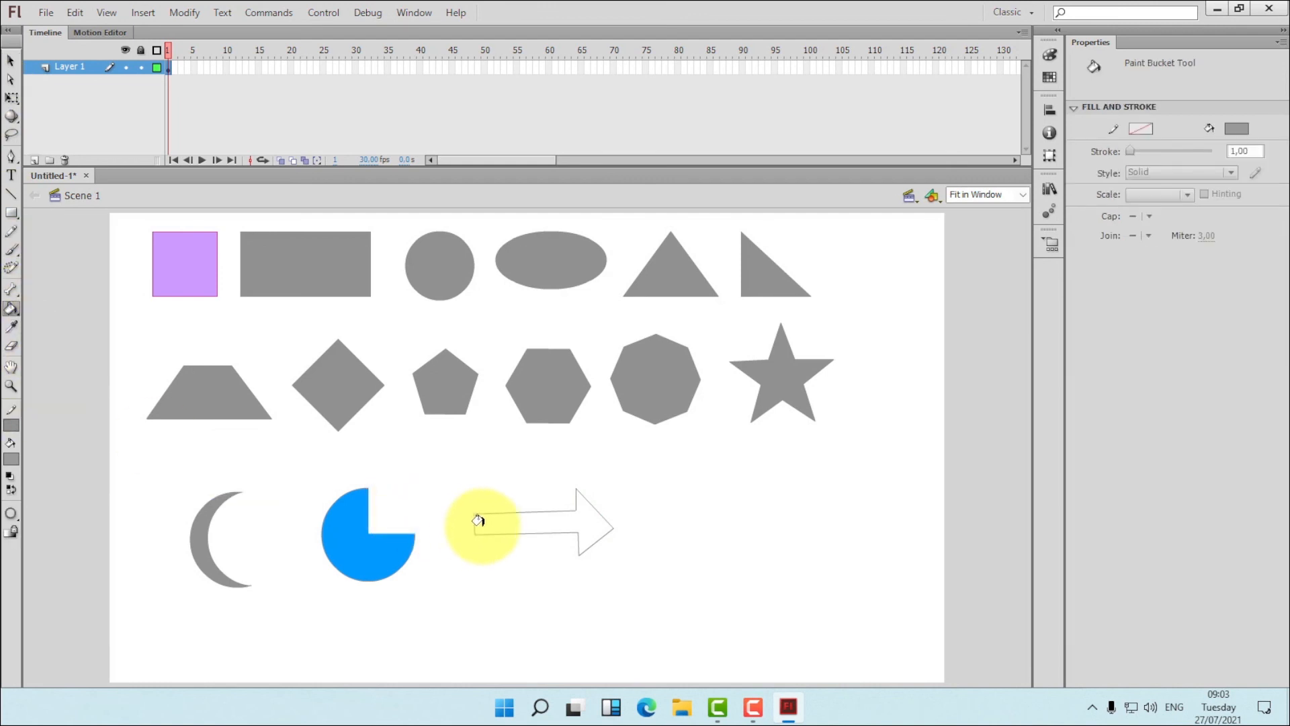
click(483, 518)
click(11, 61)
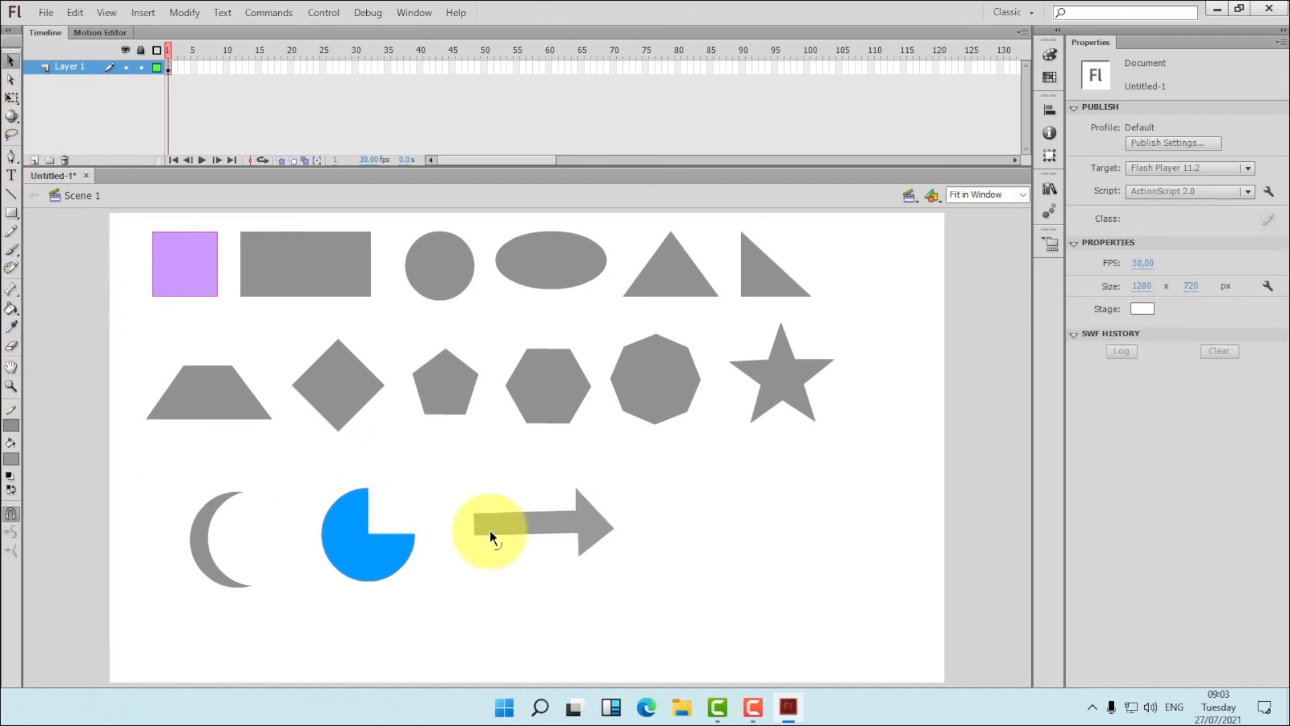
Adjust the arrow's tip, tail corner and lower arrowhead corner to straighten its shape.
drag(612, 528, 612, 518)
drag(473, 533, 473, 509)
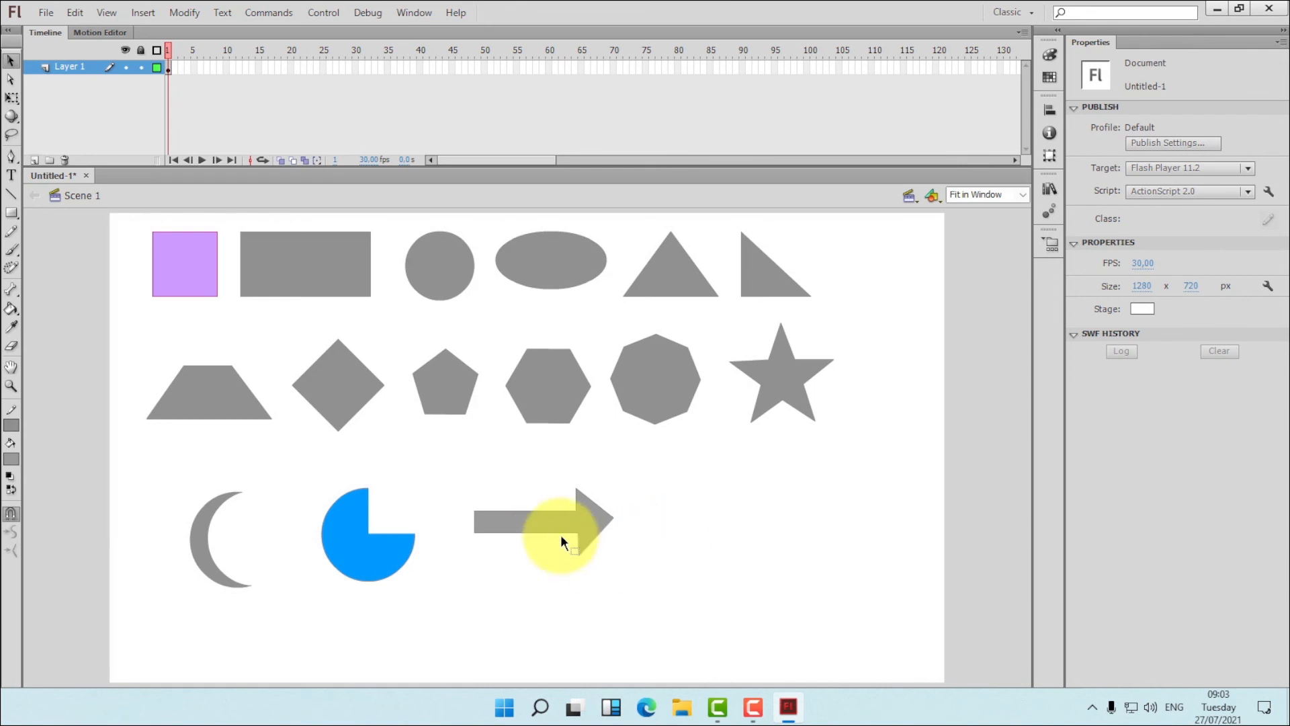
drag(579, 552, 579, 556)
Rotate the whole arrow a quarter turn counterclockwise with Free Transform so it points up, and even out the arrowhead's base corners.
drag(446, 460, 634, 579)
drag(587, 526, 508, 472)
click(11, 98)
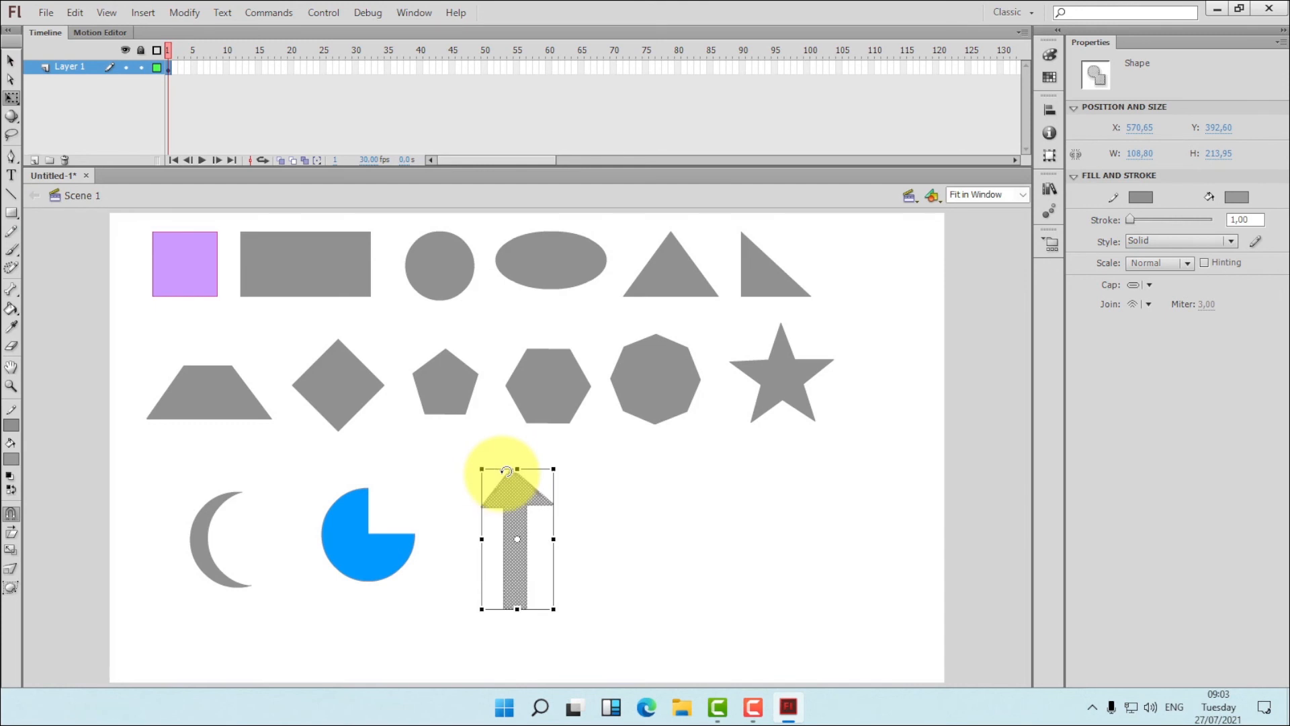
click(578, 507)
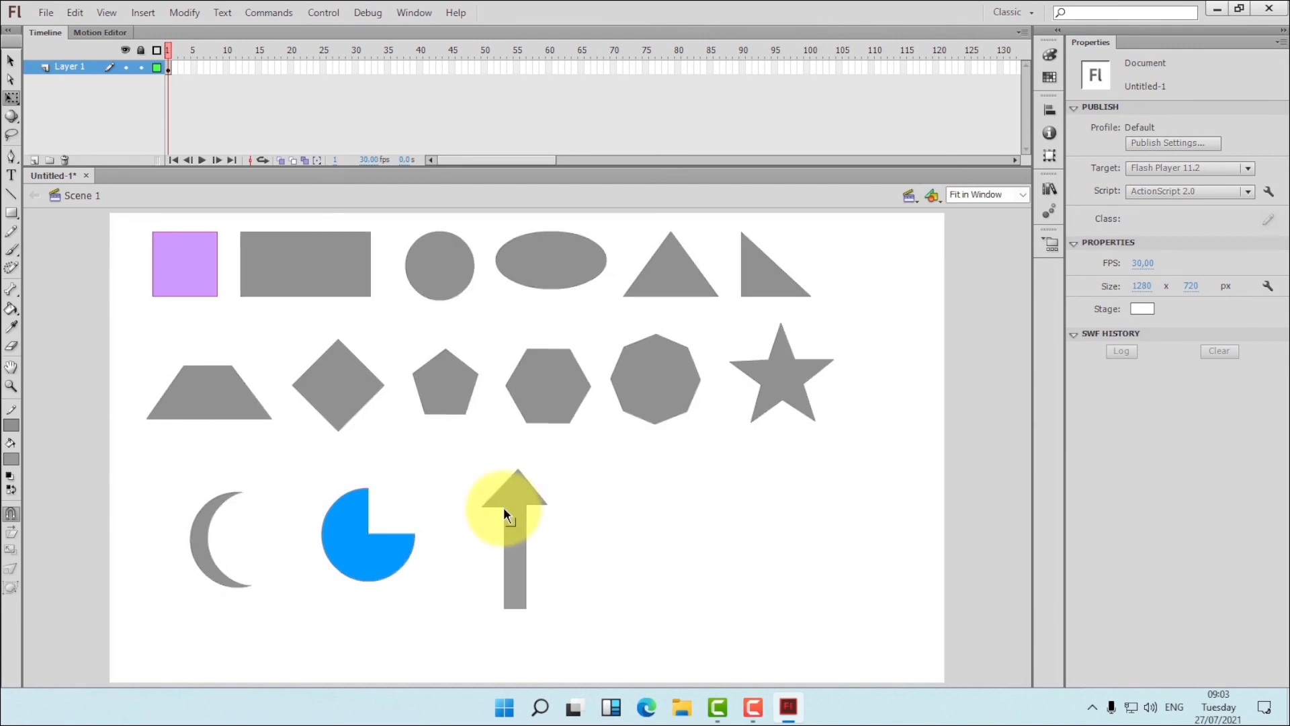
drag(483, 503, 483, 501)
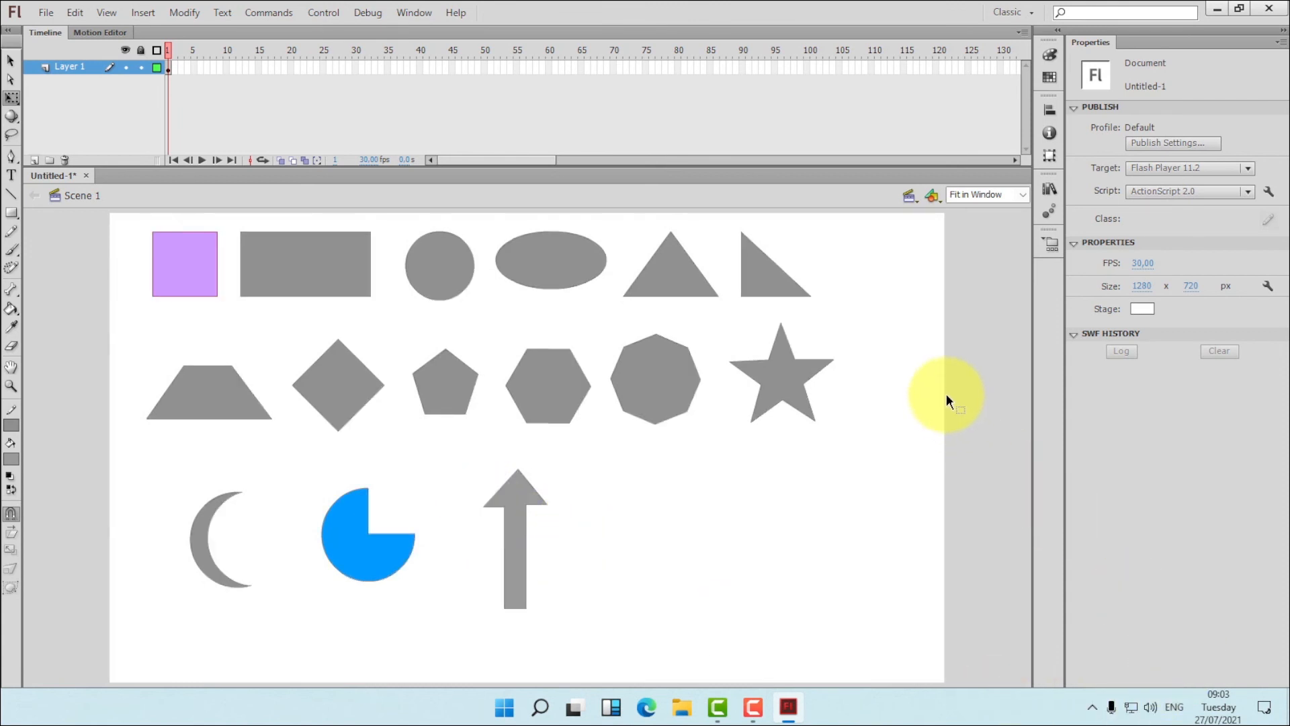
Level the arrowhead's lower right corner with its left one and shift the tip slightly left to centre it over the shaft.
click(1023, 195)
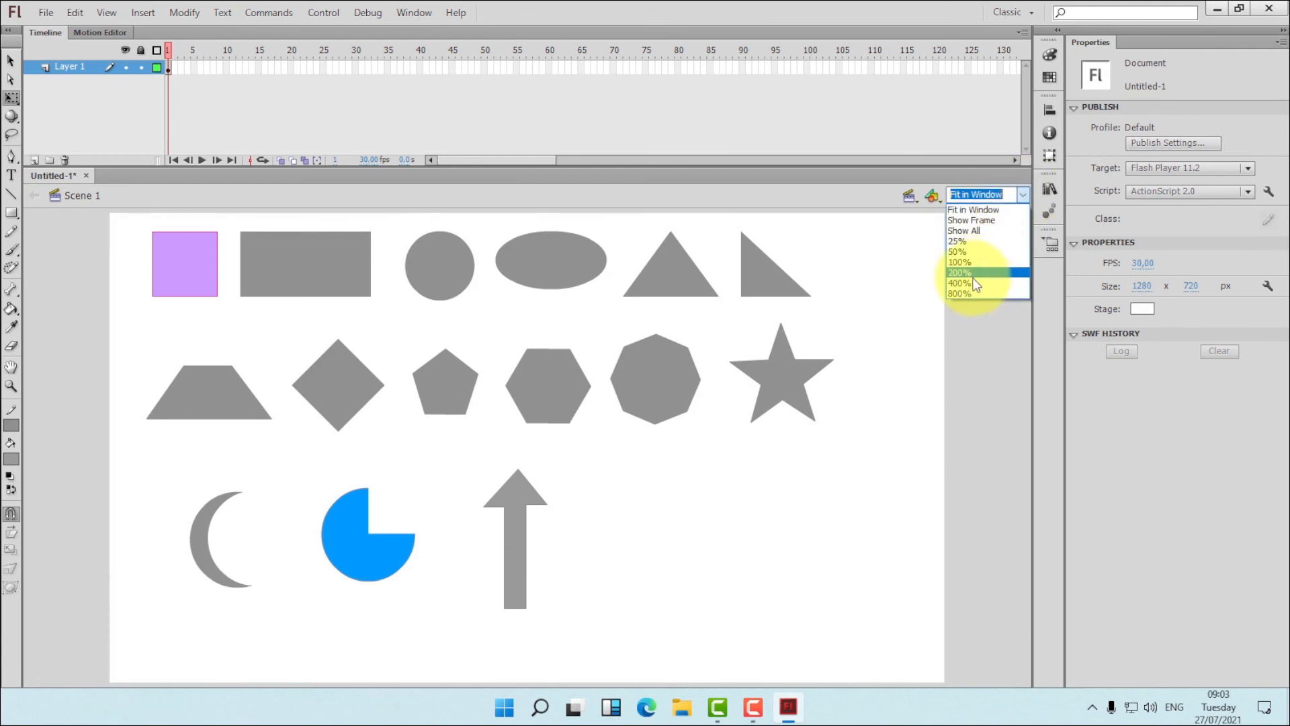
click(969, 282)
drag(1025, 441, 978, 434)
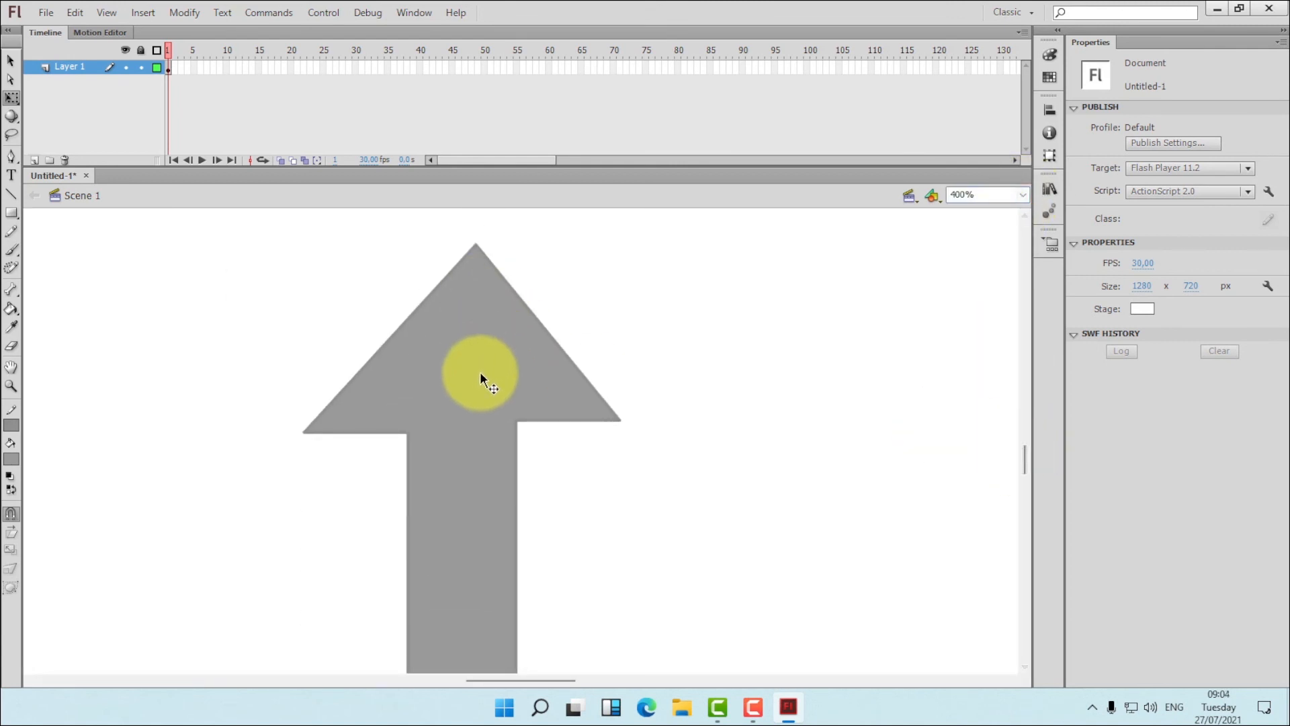
click(479, 372)
click(703, 360)
drag(516, 422, 618, 425)
drag(474, 246, 462, 244)
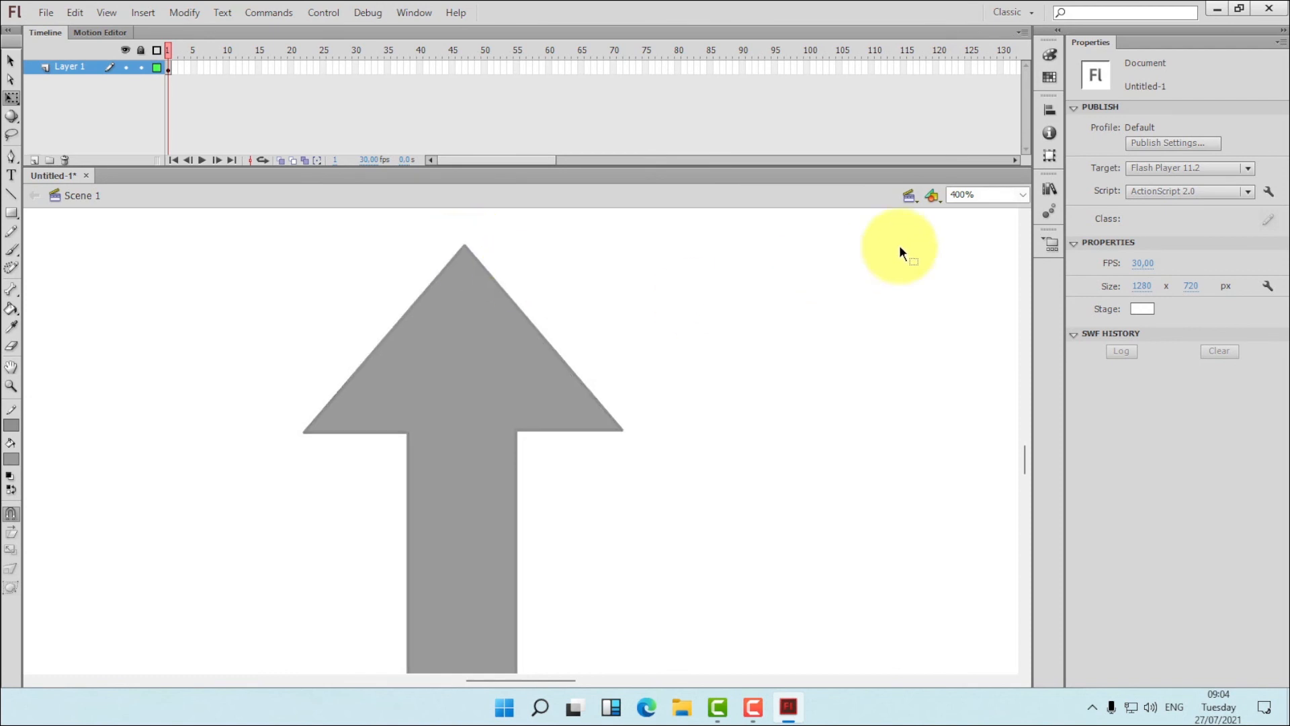
Shorten the upward arrow by selecting and deleting about 54 px from the lower end of its shaft.
click(1015, 195)
click(1003, 206)
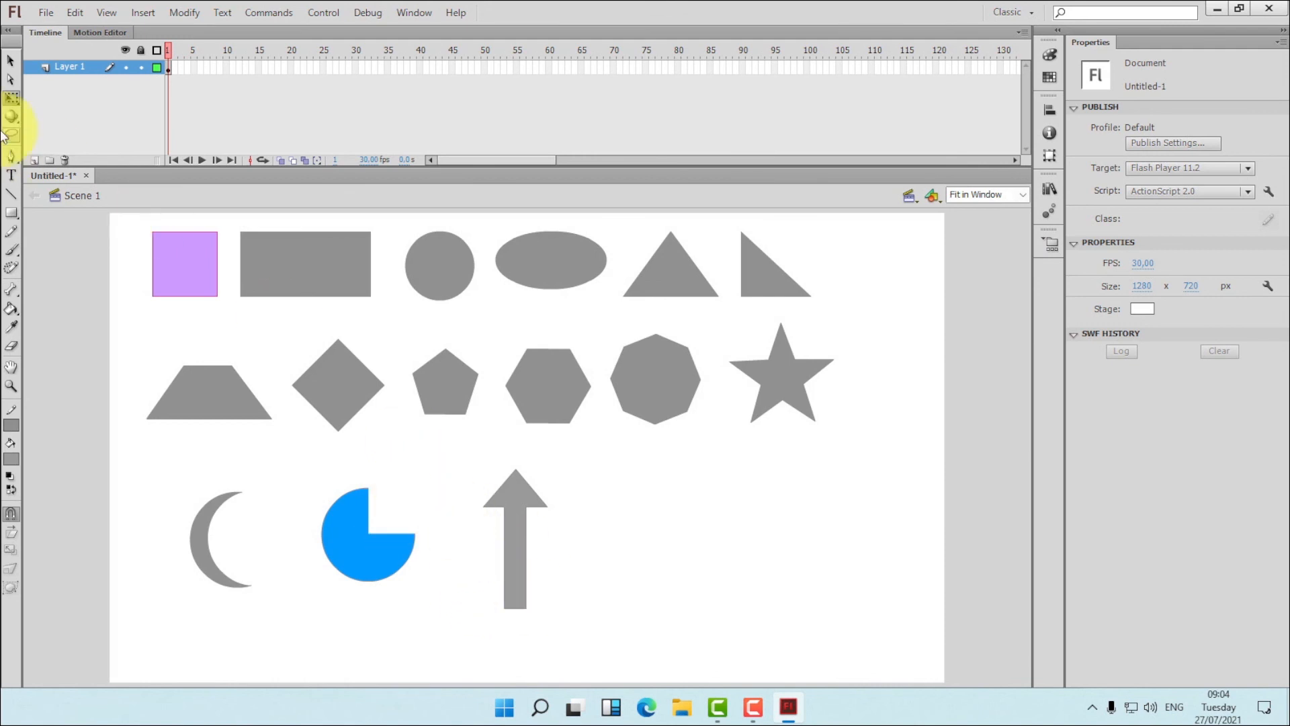
click(11, 60)
drag(460, 574, 633, 675)
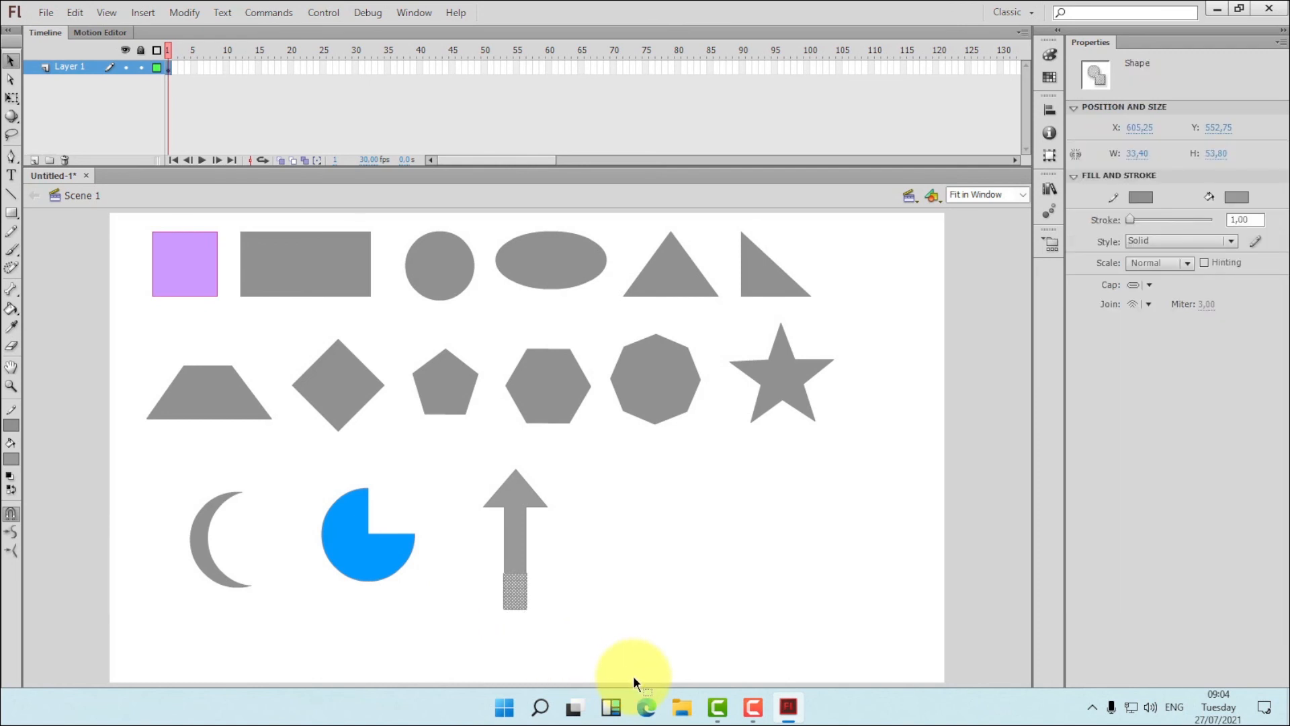
key(Delete)
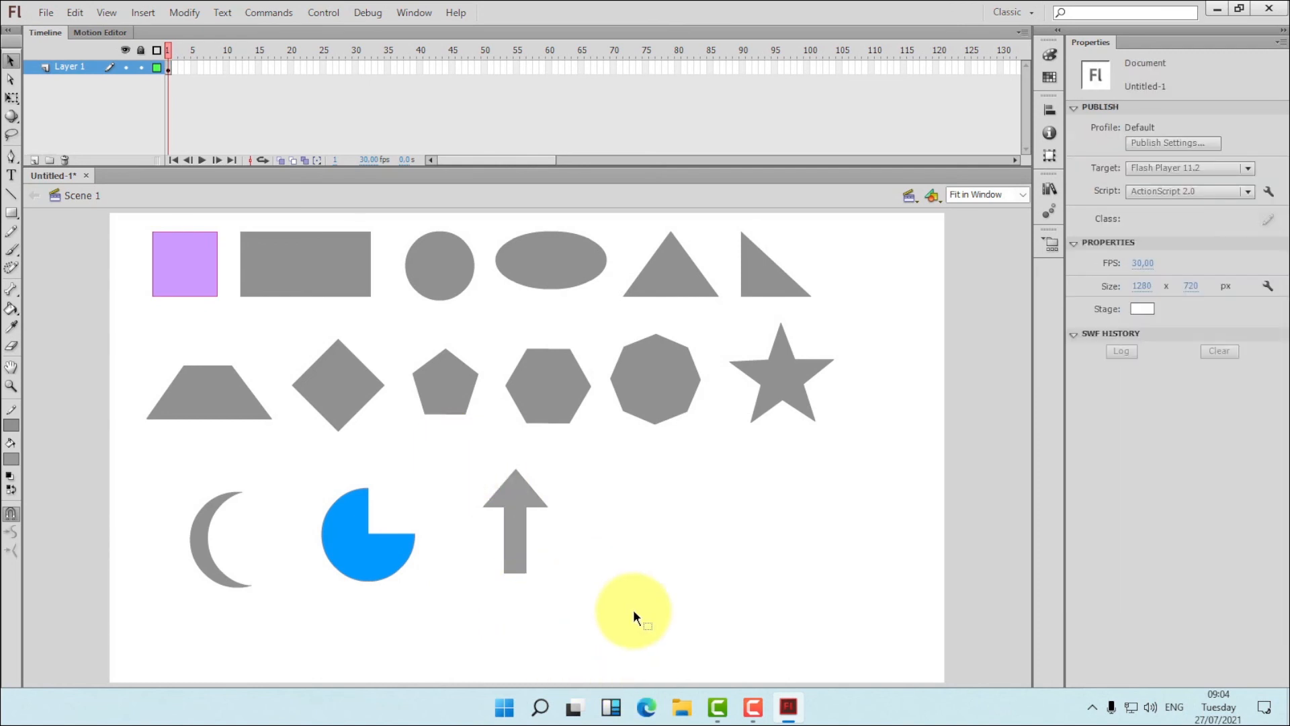
Move the whole upward arrow left and slightly down, closer to the blue three-quarter circle, and deselect it.
key(ctrl+z)
drag(517, 498, 472, 509)
click(557, 506)
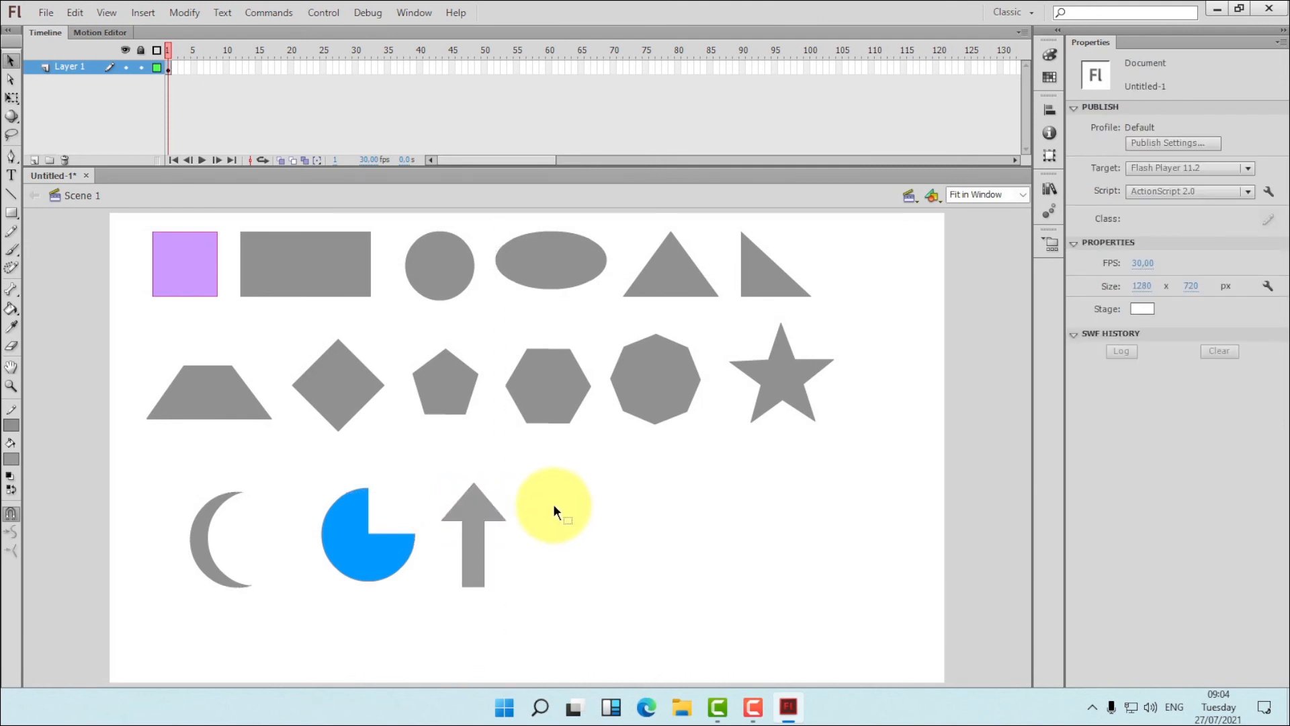